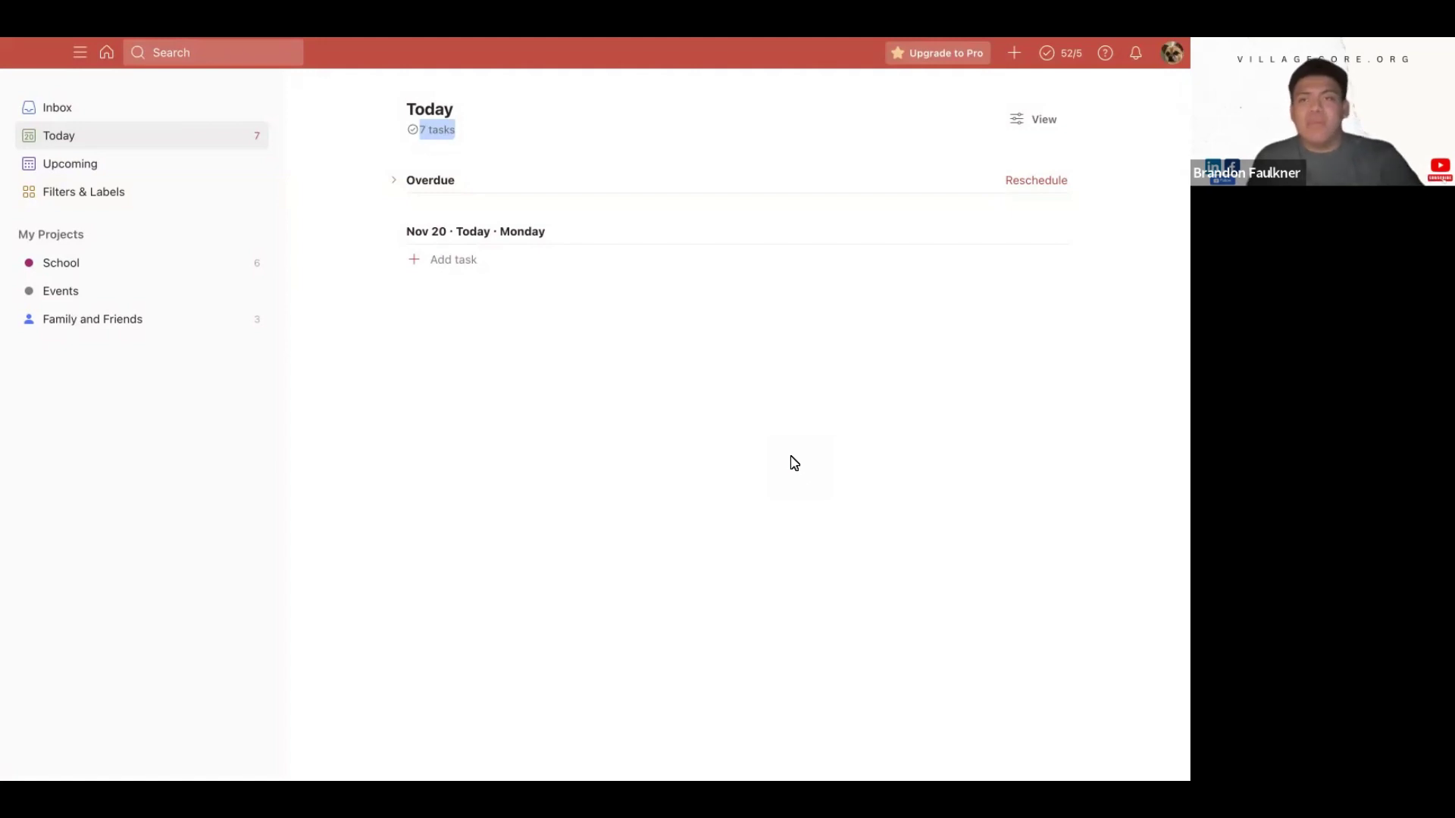
View the features offered in the Pro plan upgrade and dismiss the offer
click(902, 52)
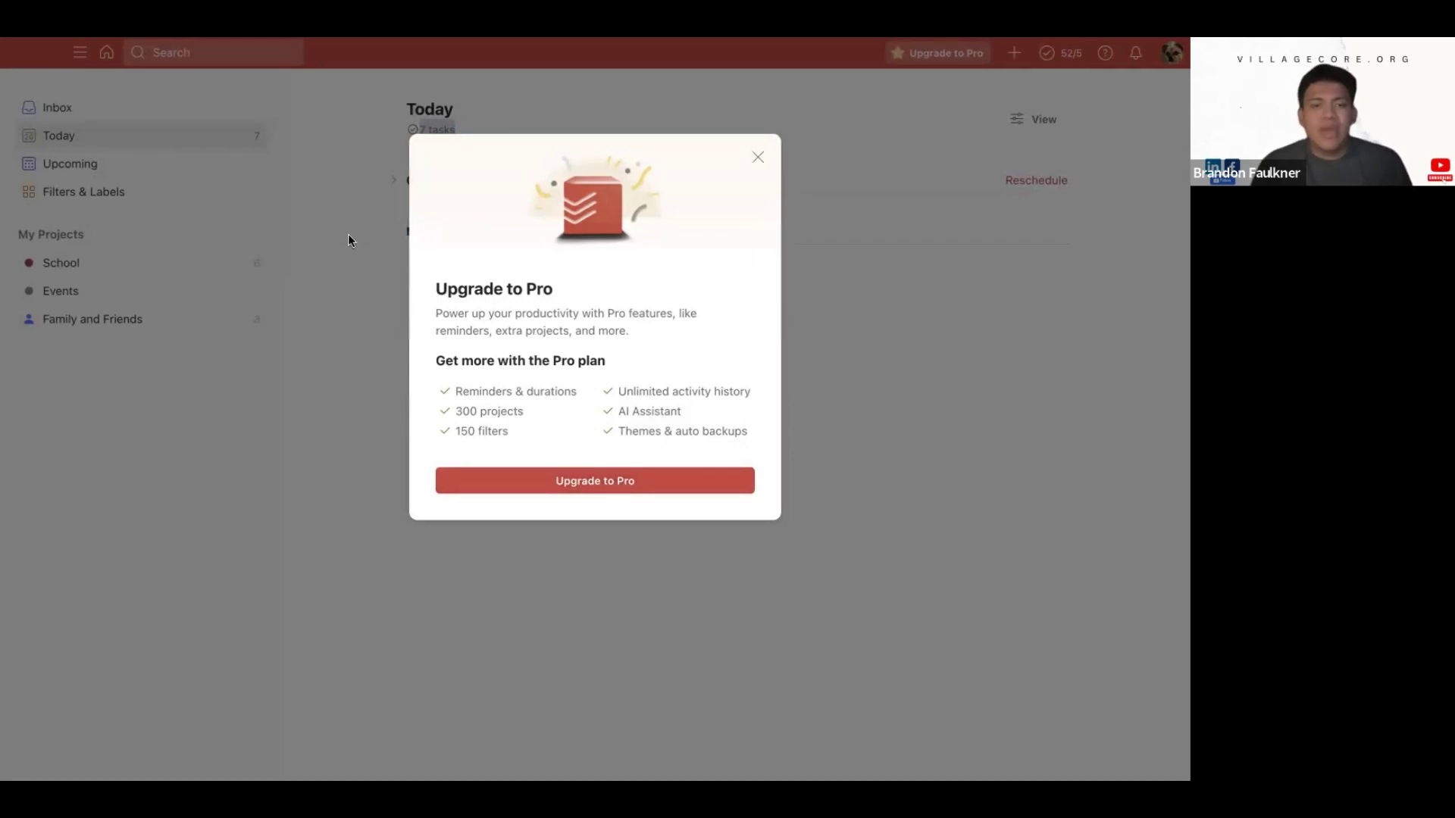
click(757, 157)
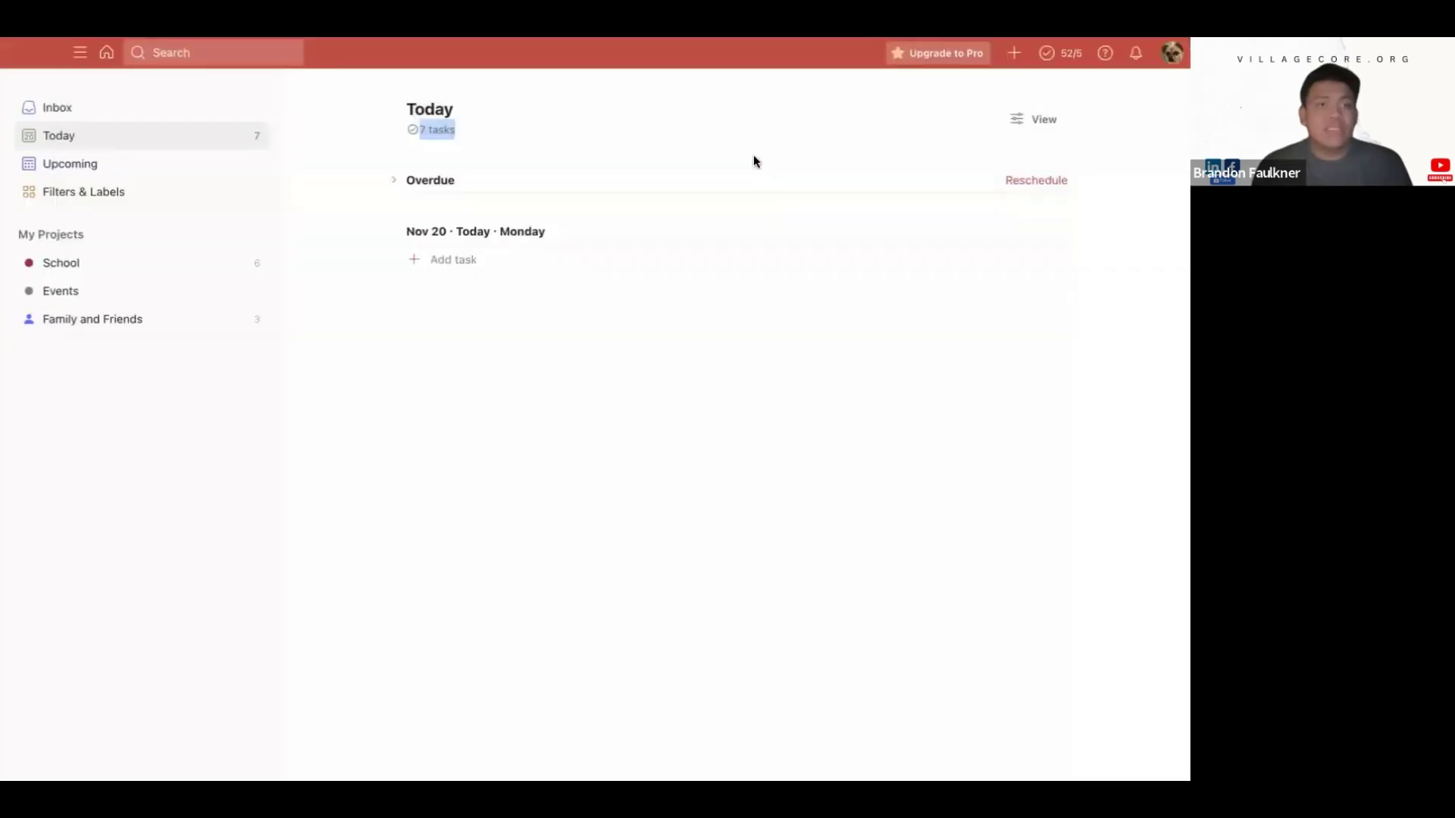
Start a new task in the Inbox and name it "Techxpert"
click(124, 106)
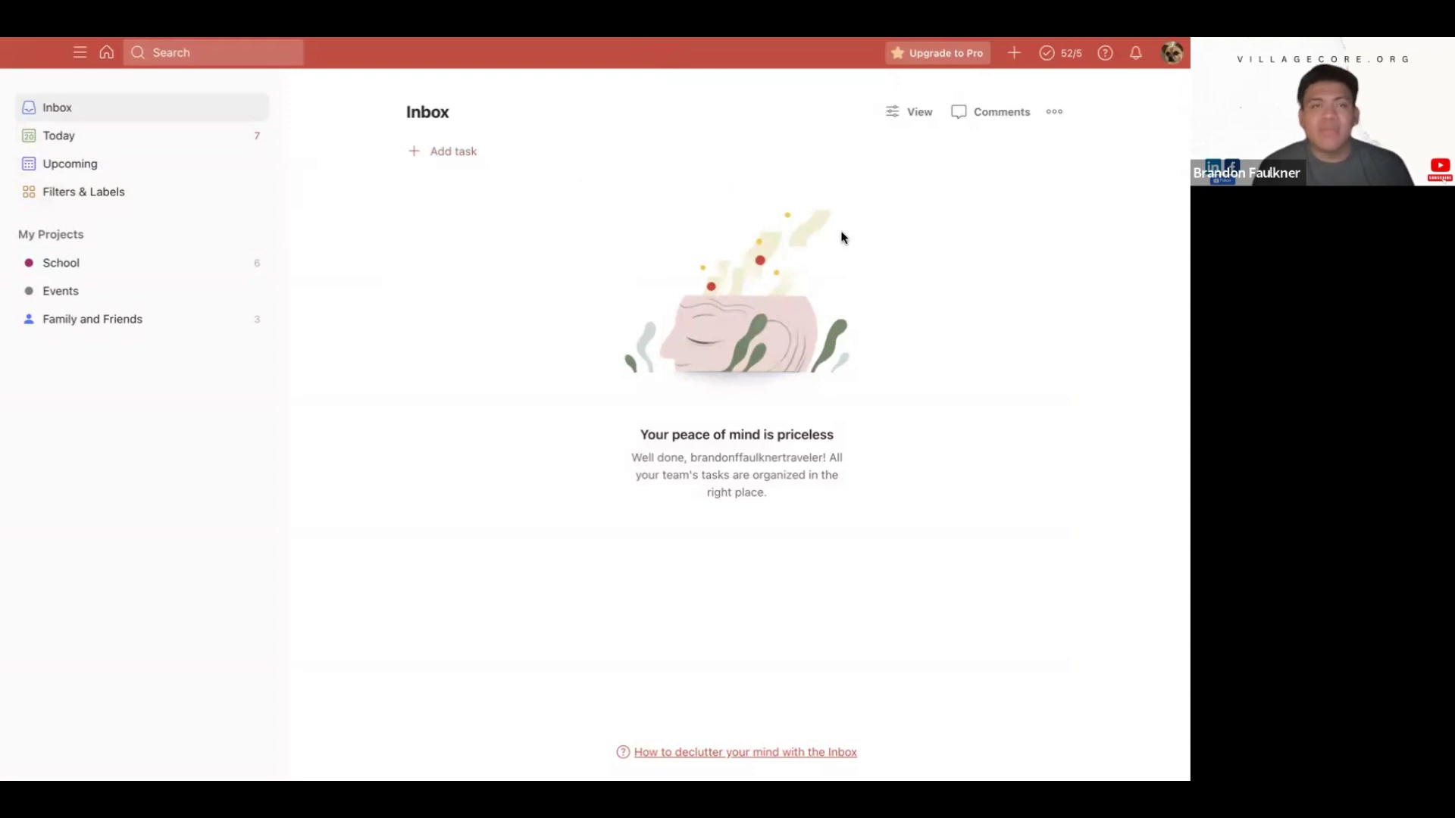
click(414, 152)
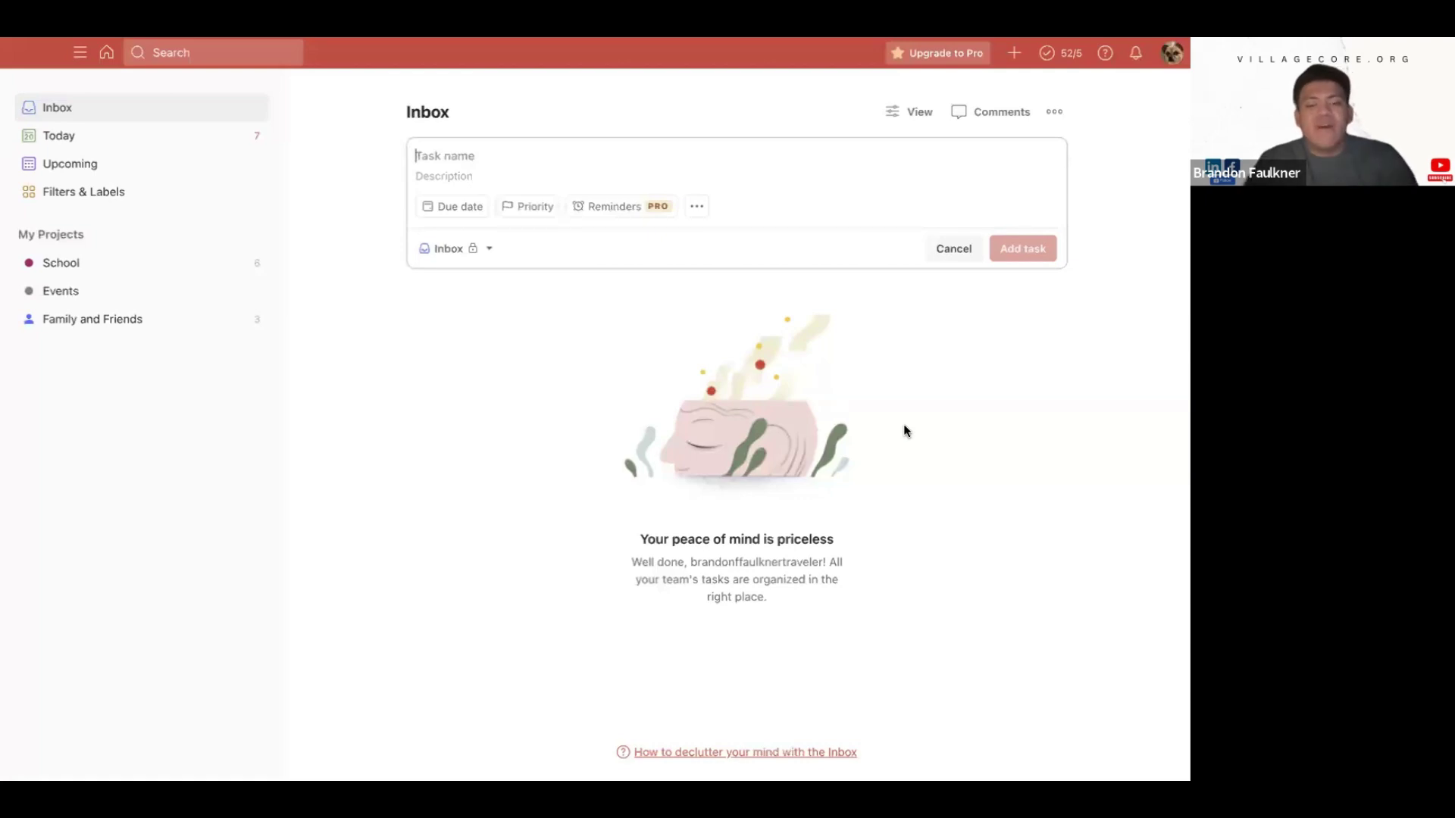
text(T)
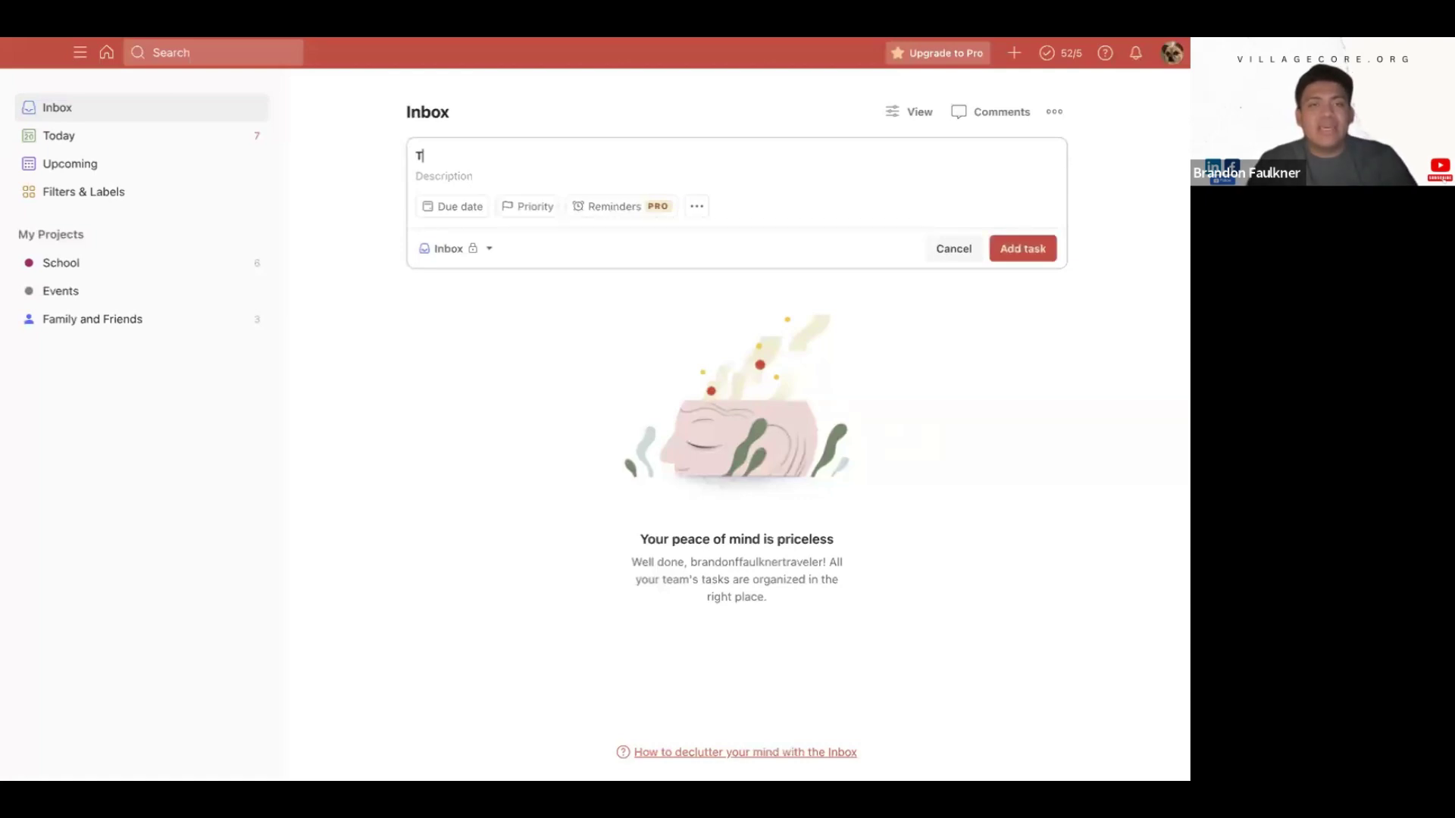
text(echxpet)
key(BackSpace)
text(rt)
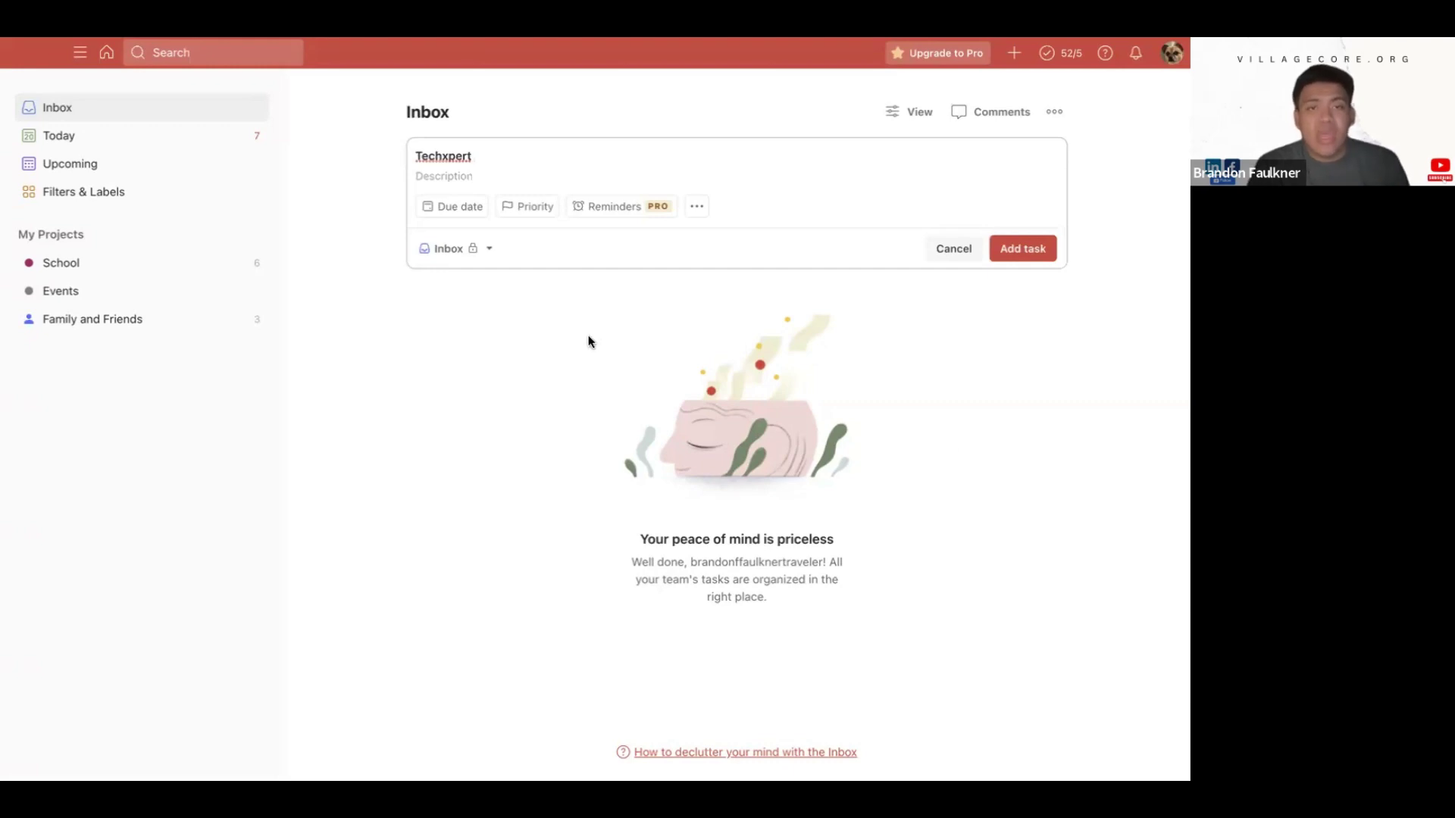
Set the new task's due date to tomorrow, November 21, and its priority to Priority 1
click(451, 213)
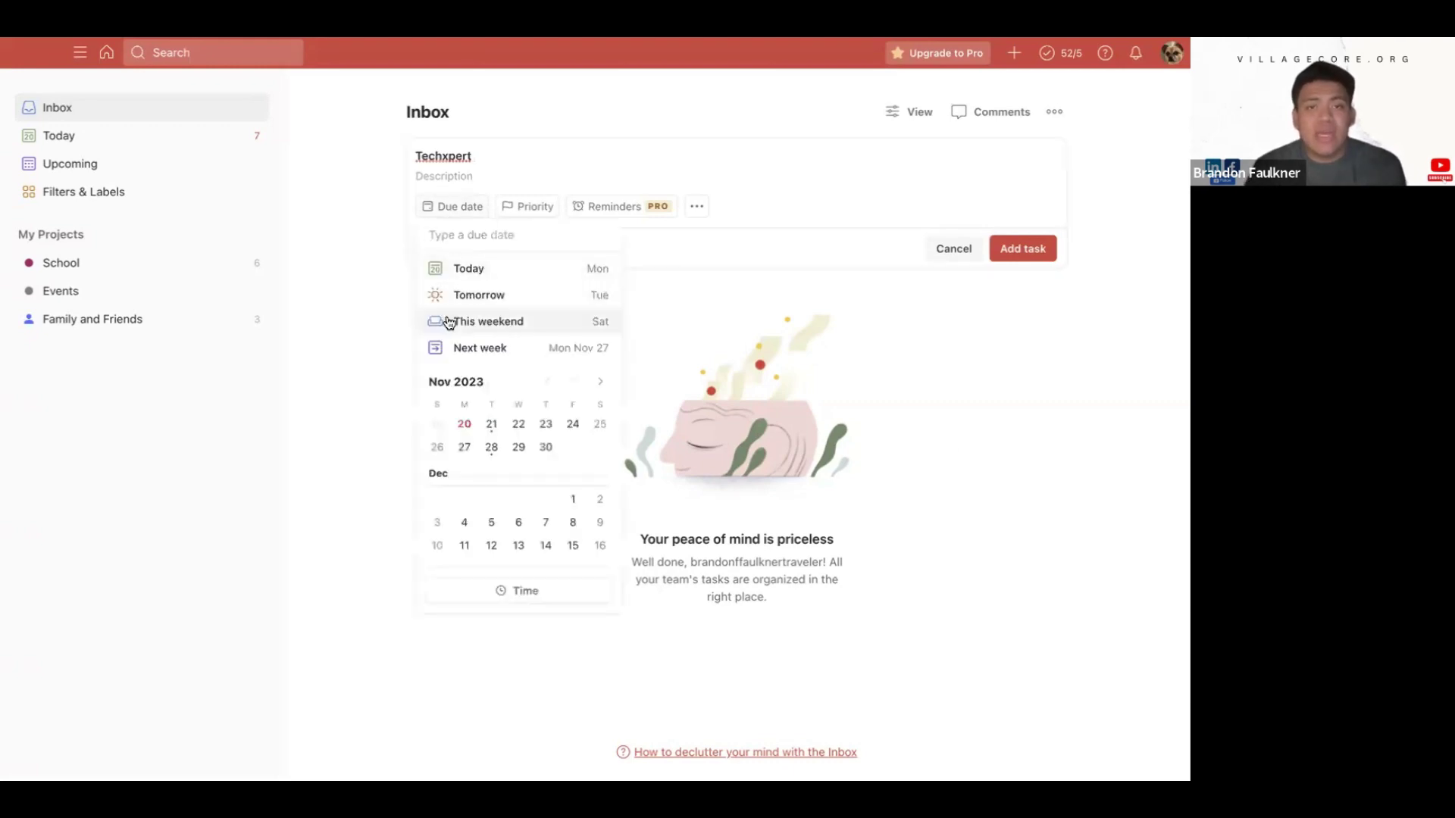
click(491, 425)
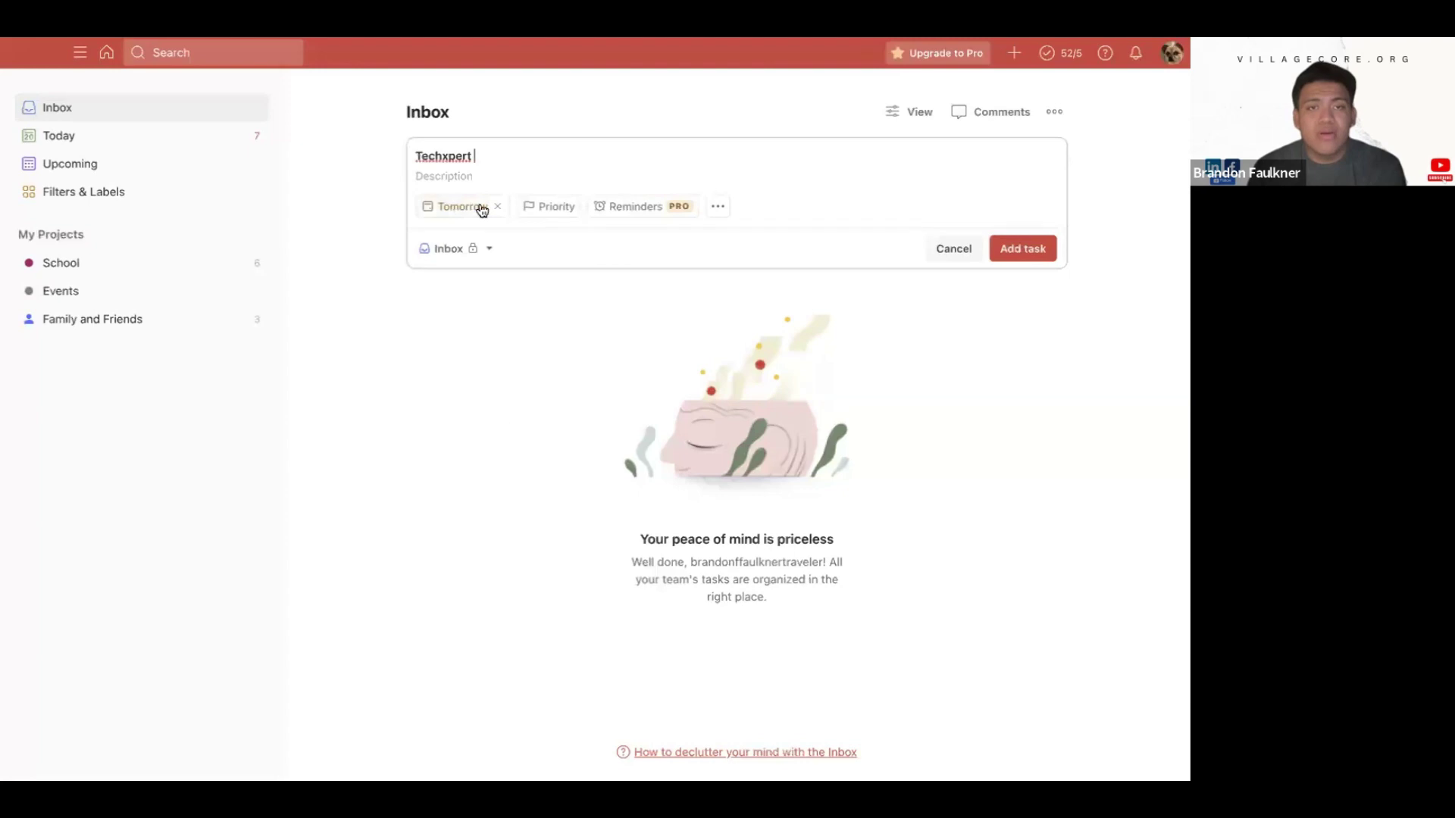
click(547, 206)
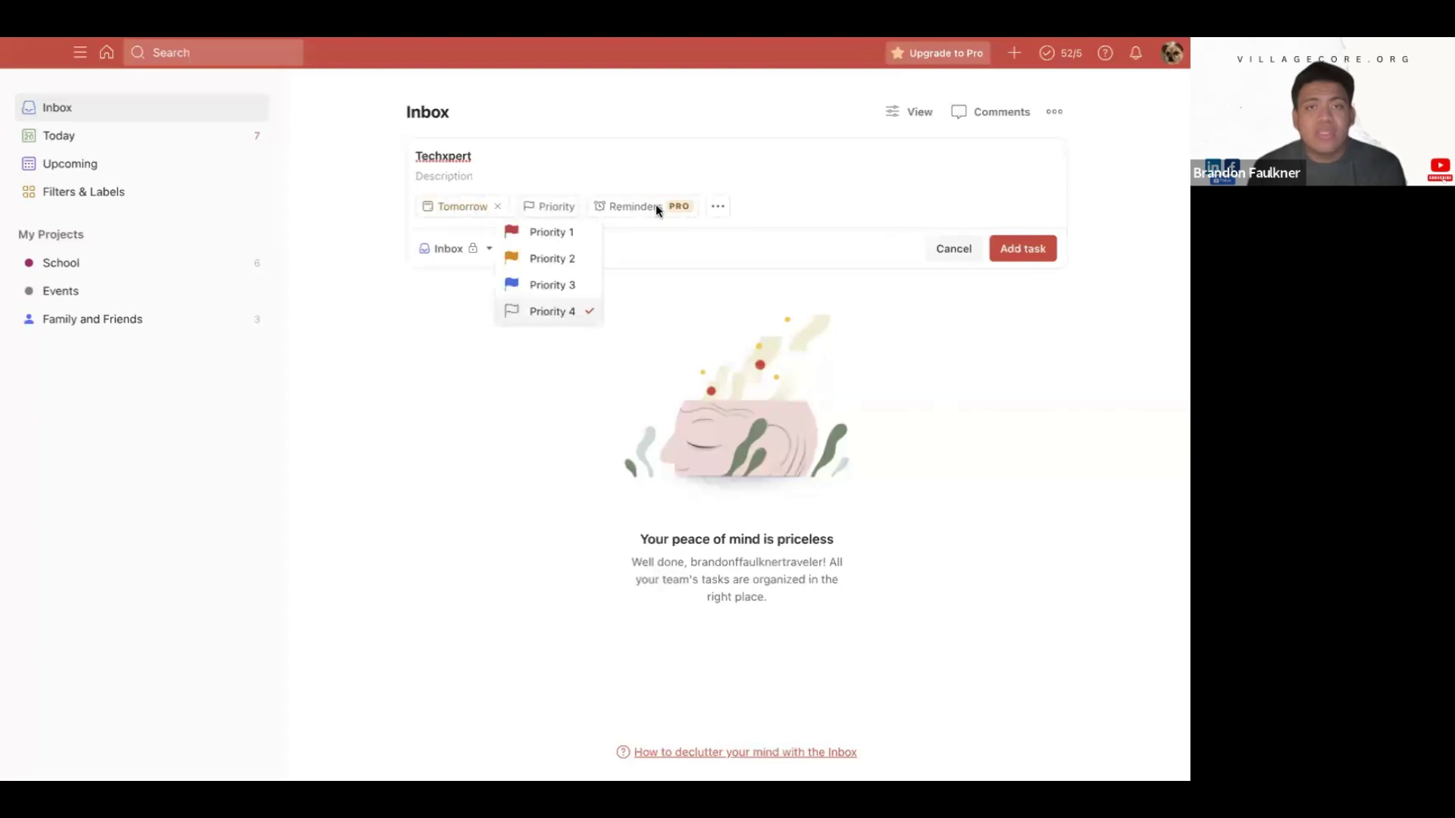
click(560, 235)
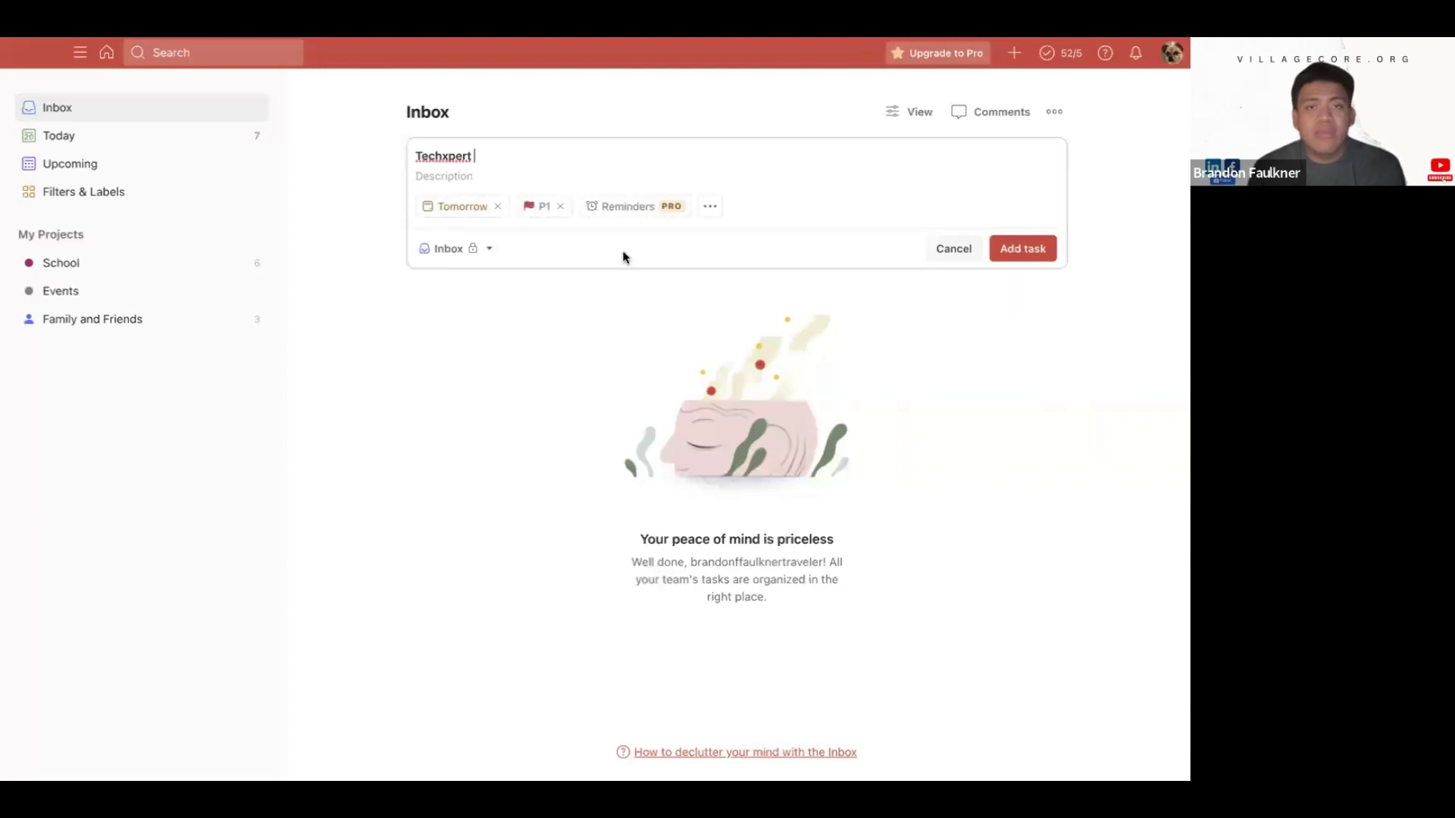
Check the Pro reminders option and add the Important label to the Techxpert task
click(642, 209)
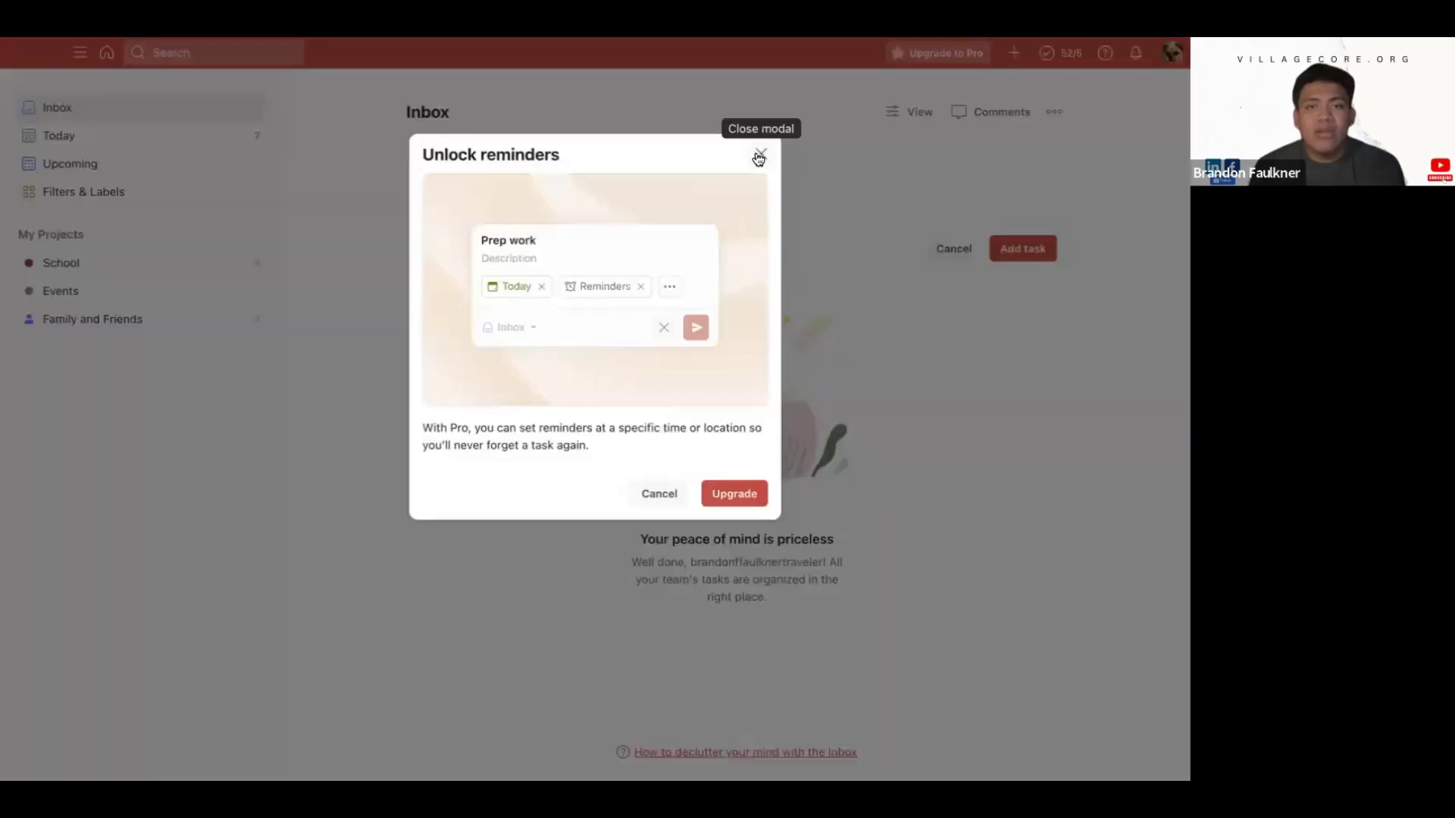
click(759, 154)
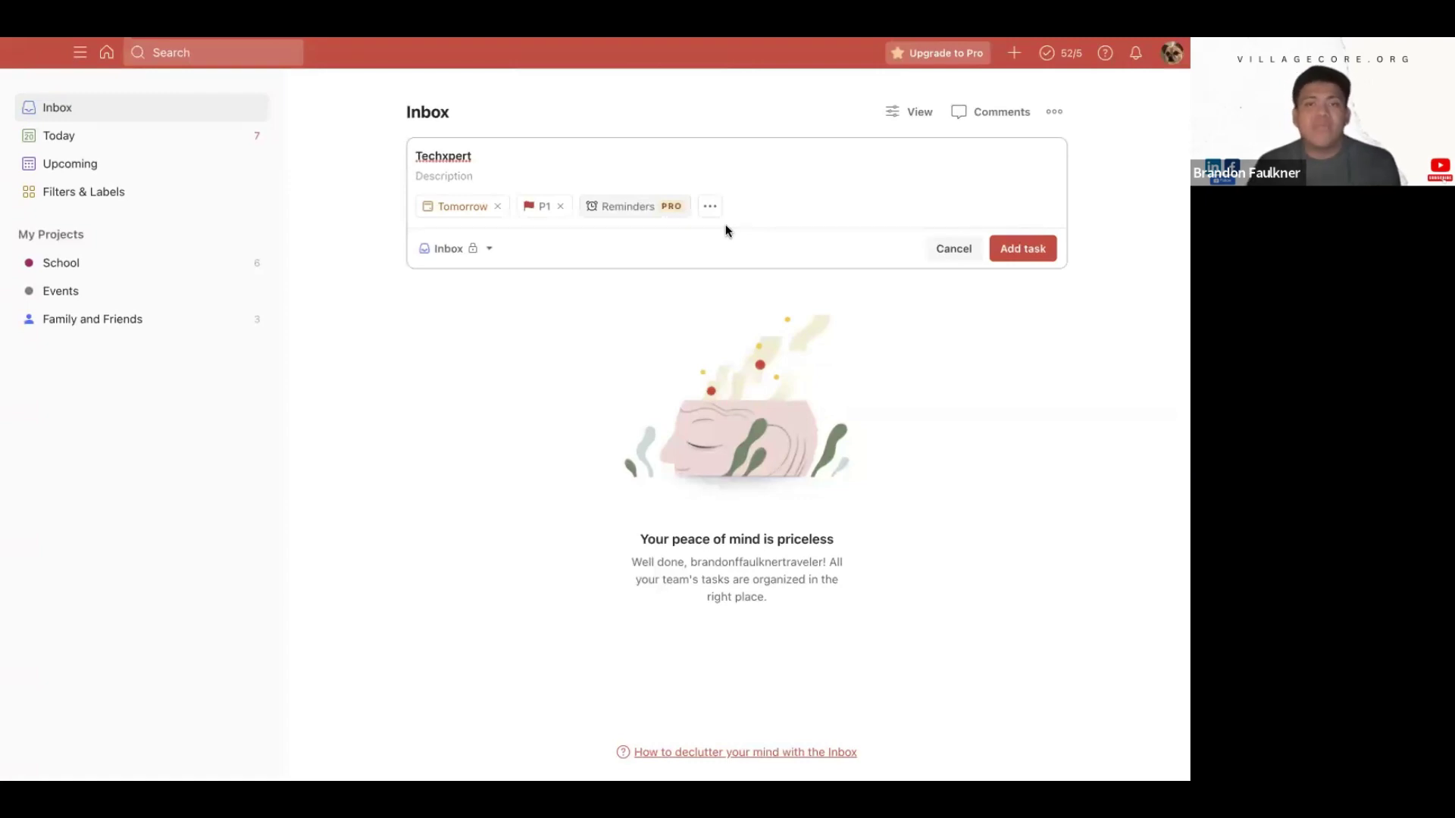
click(709, 206)
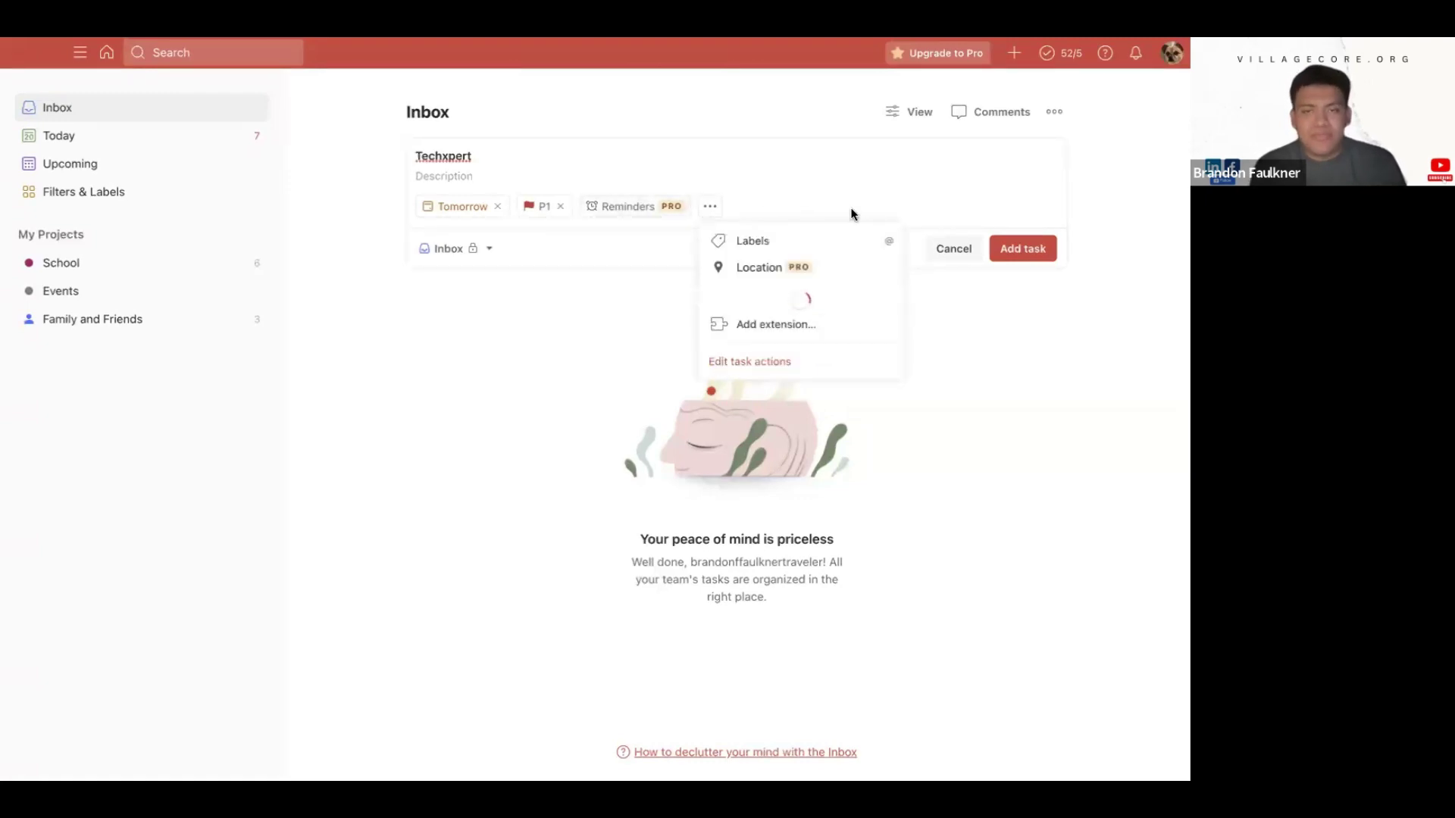
click(789, 241)
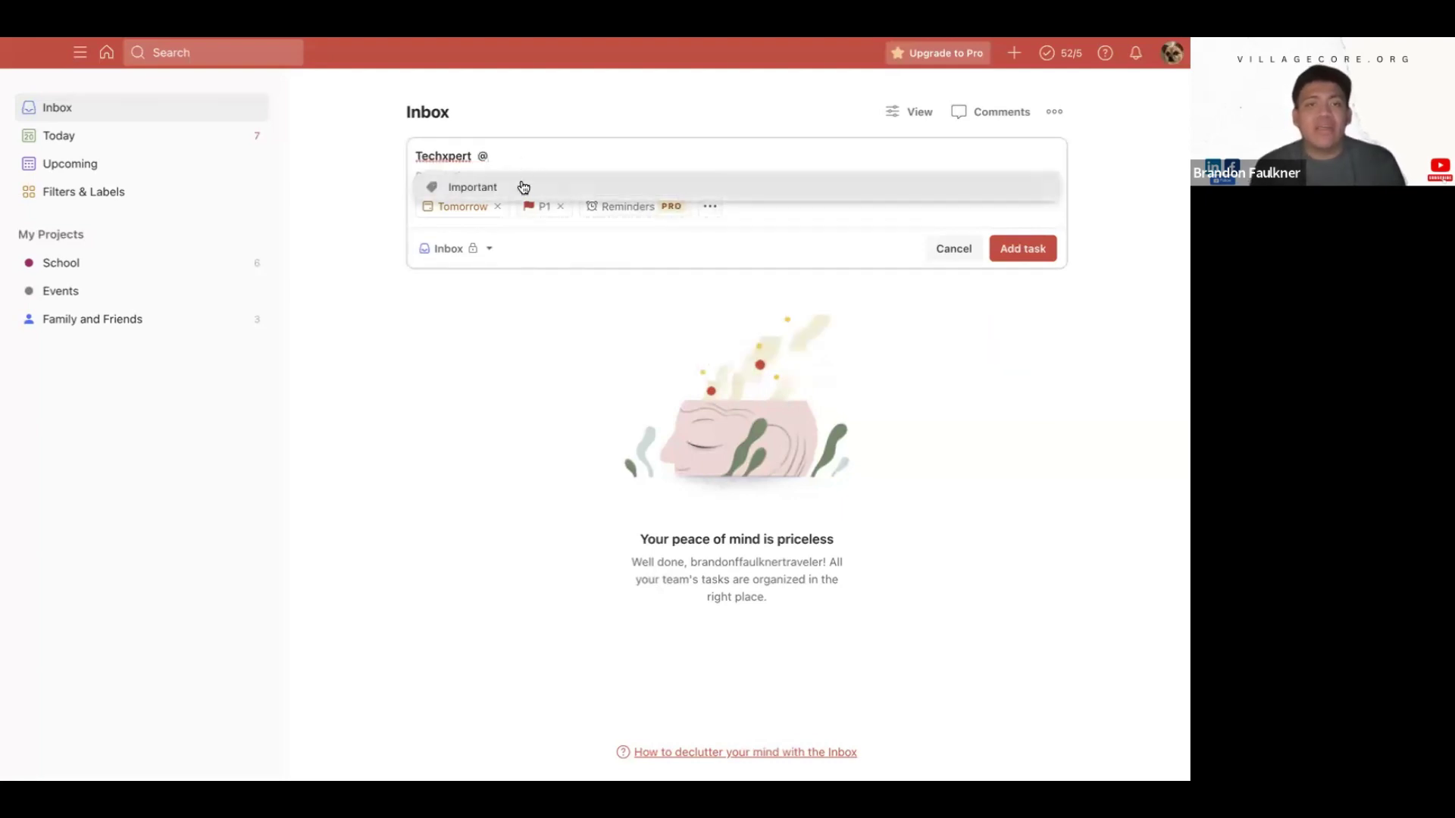
click(498, 187)
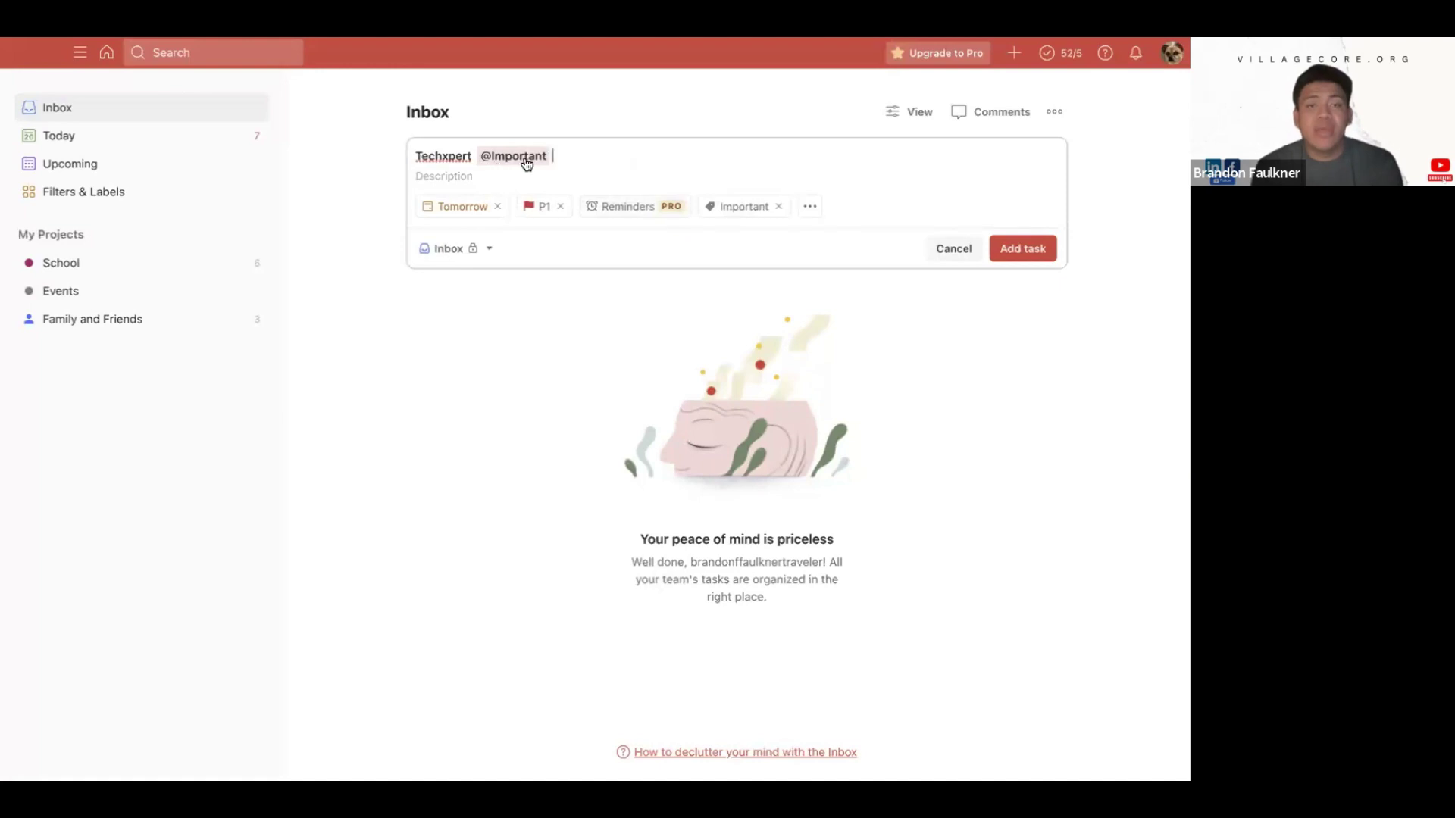
Browse the extensions that can be added to tasks and return to the task being created
click(809, 207)
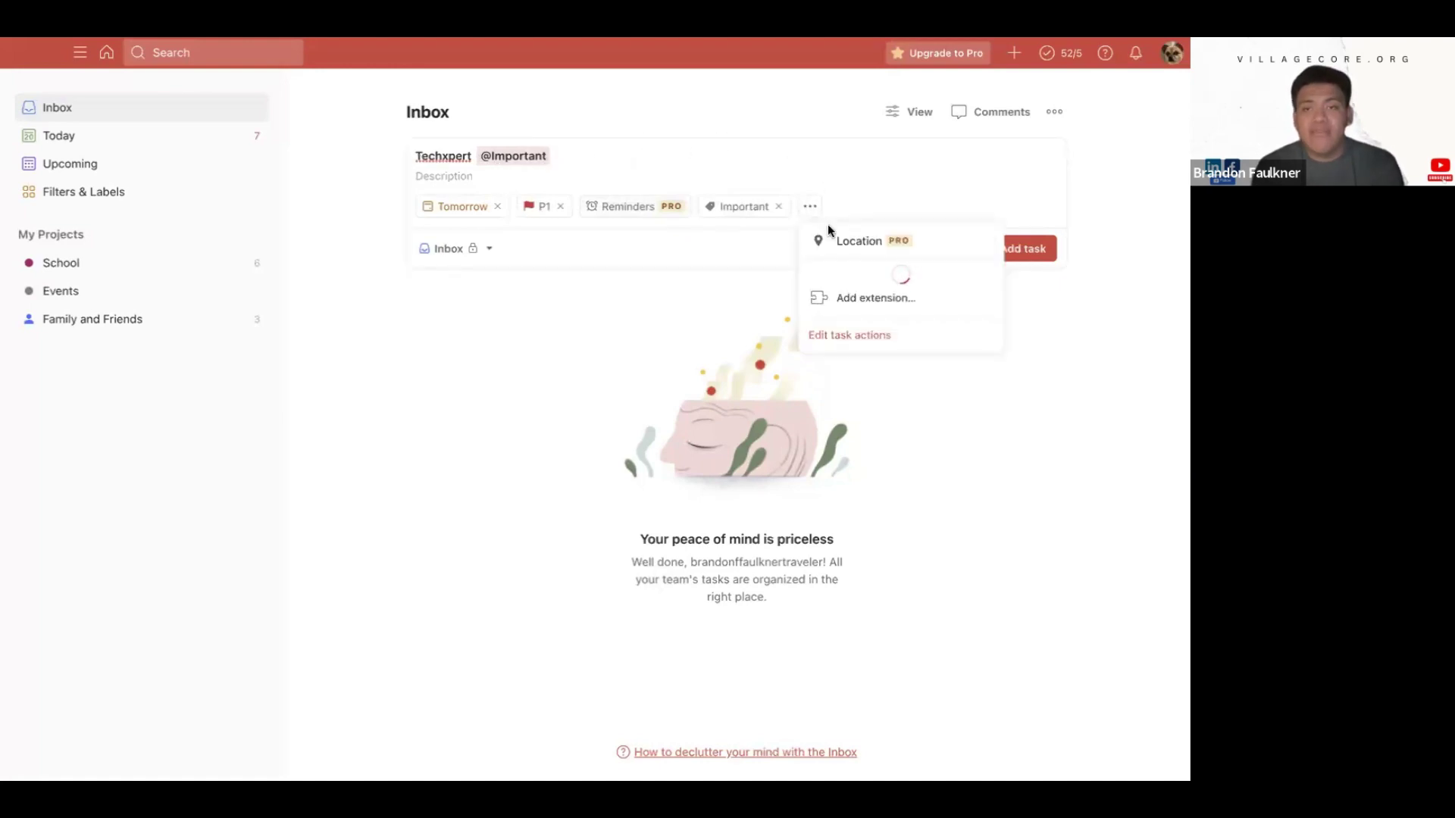
click(868, 305)
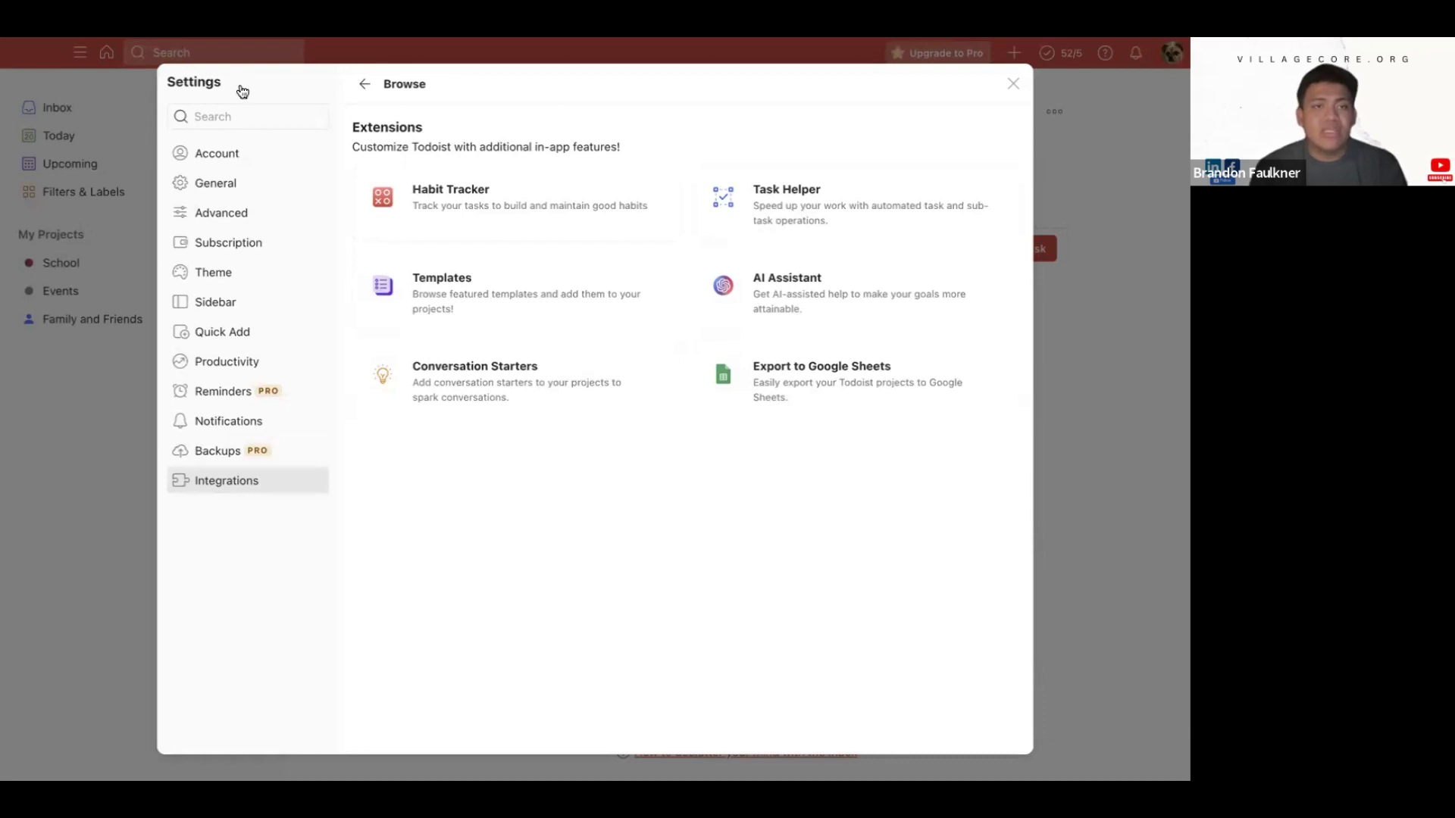
click(1012, 84)
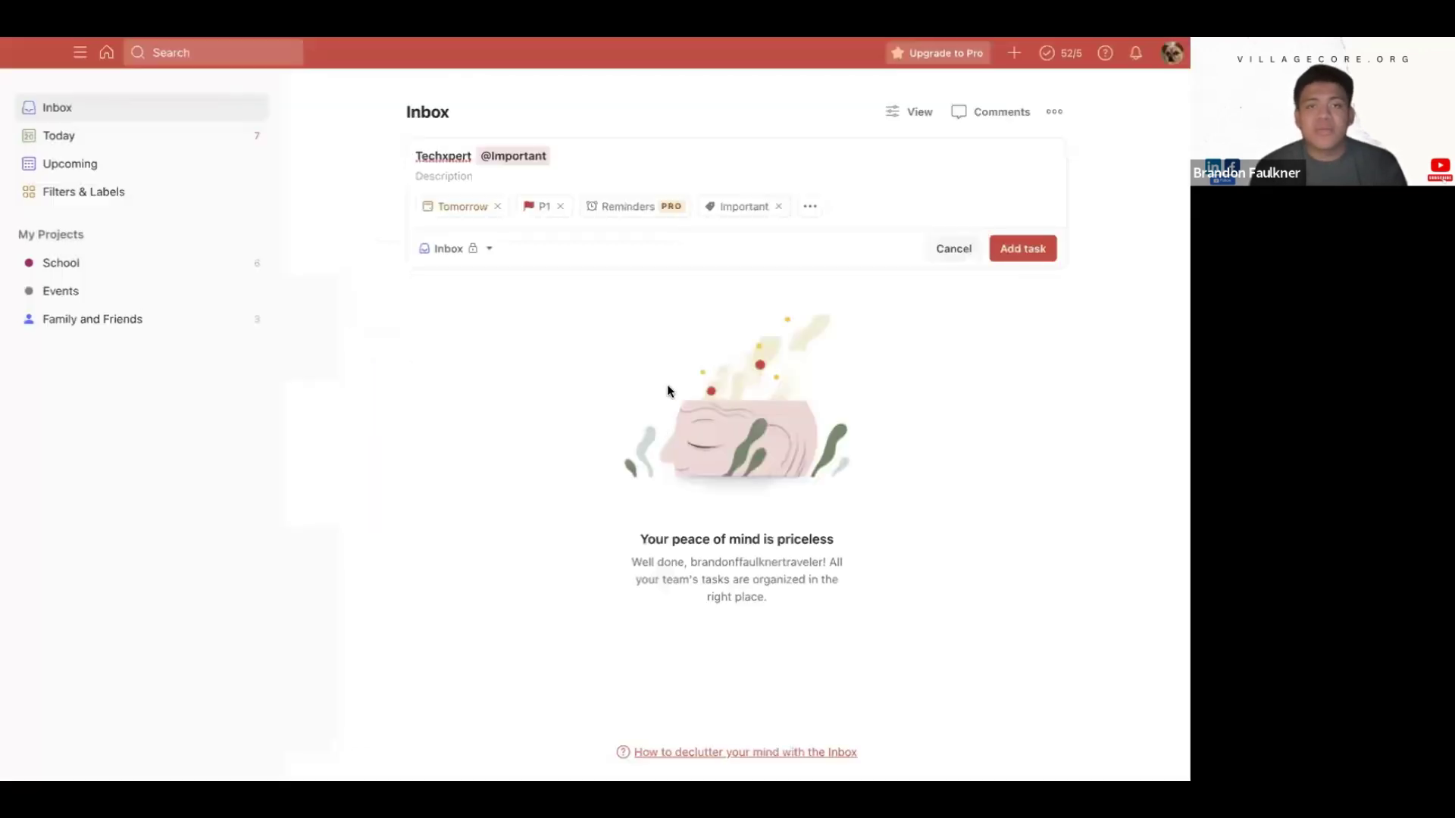
Try assigning the task to Family and Friends, Events and School, and return it to the Inbox without a project tag
click(470, 250)
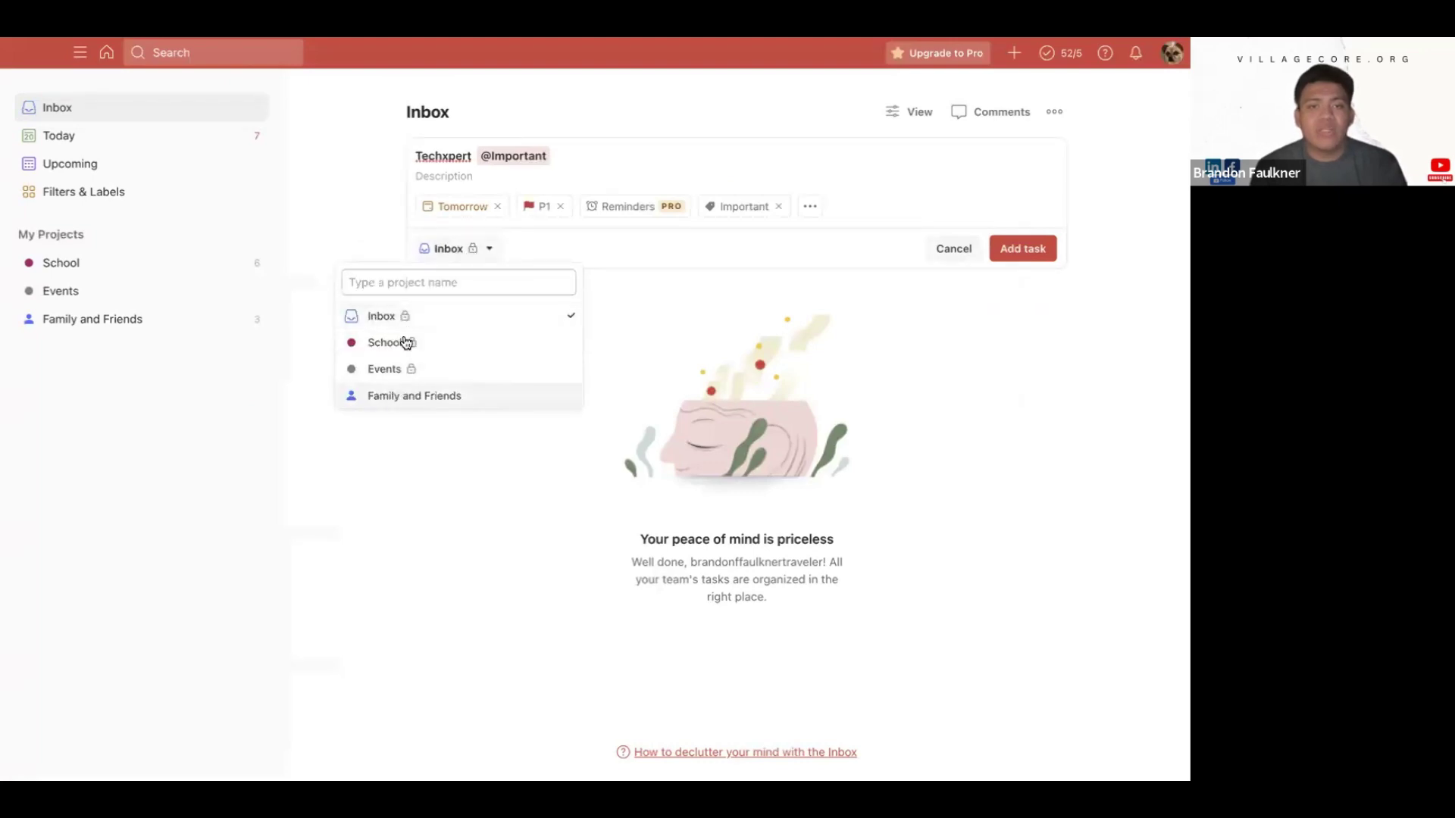
click(465, 403)
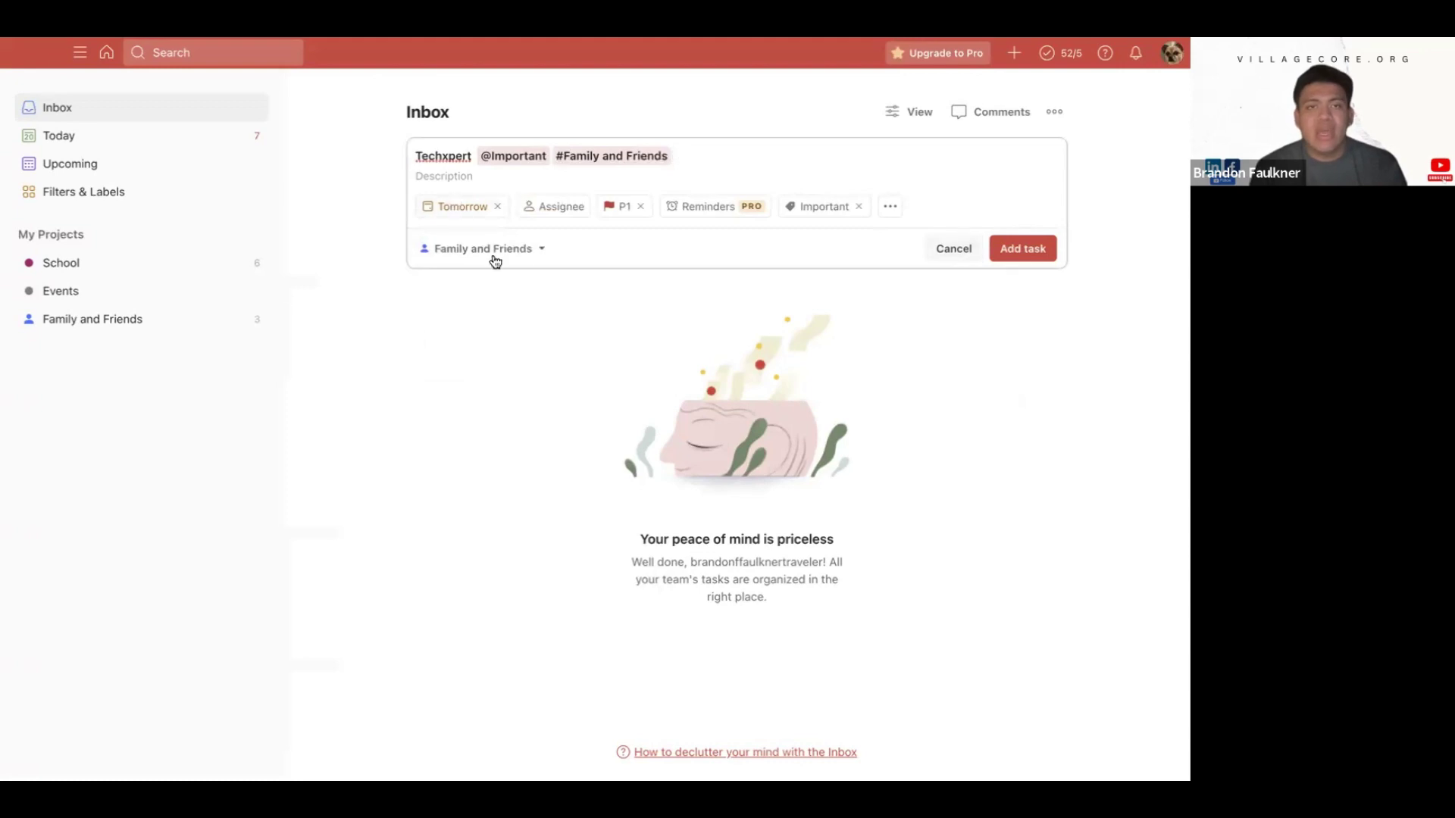
click(508, 253)
click(468, 368)
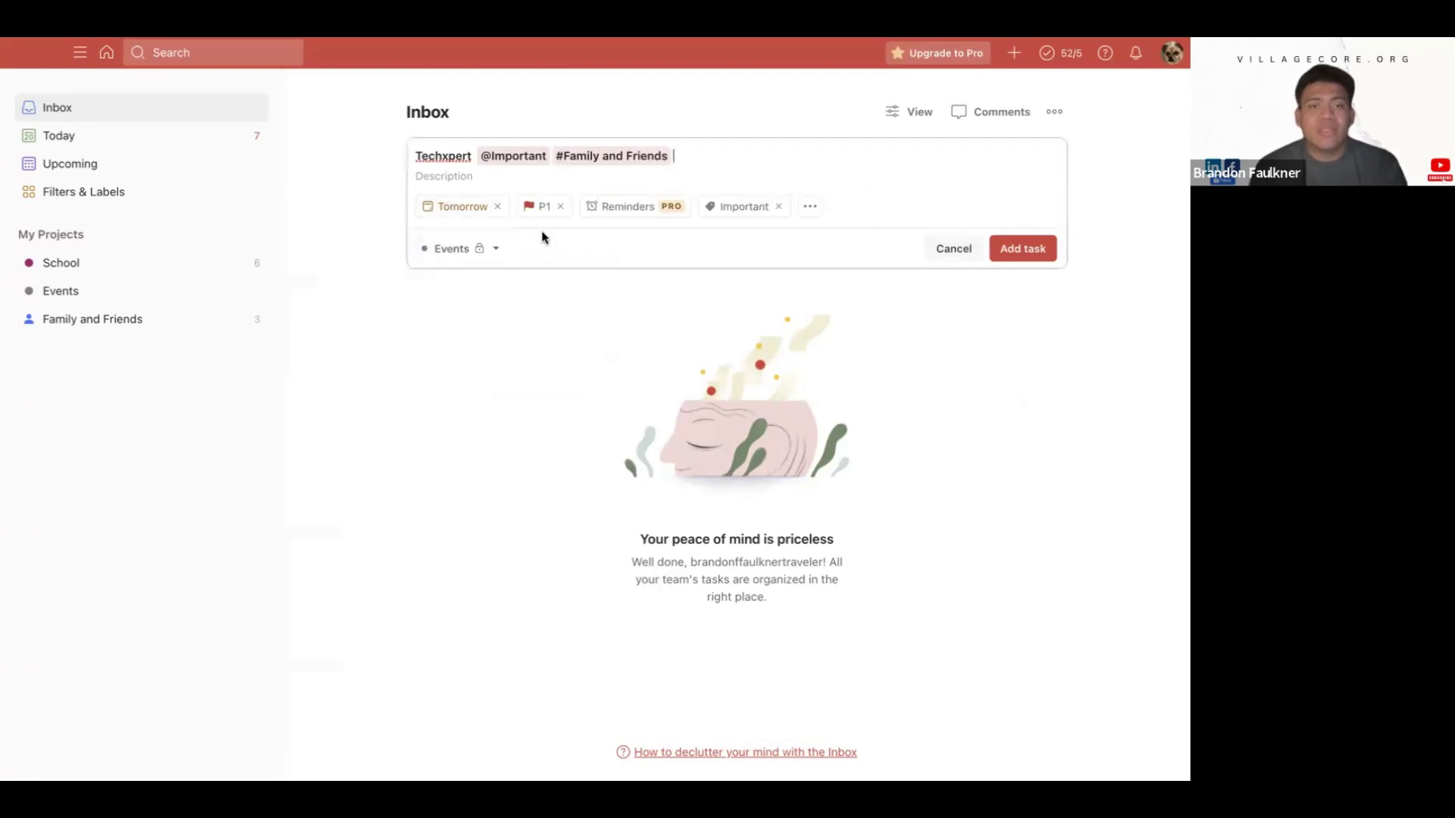
click(486, 249)
click(462, 345)
click(464, 250)
click(423, 320)
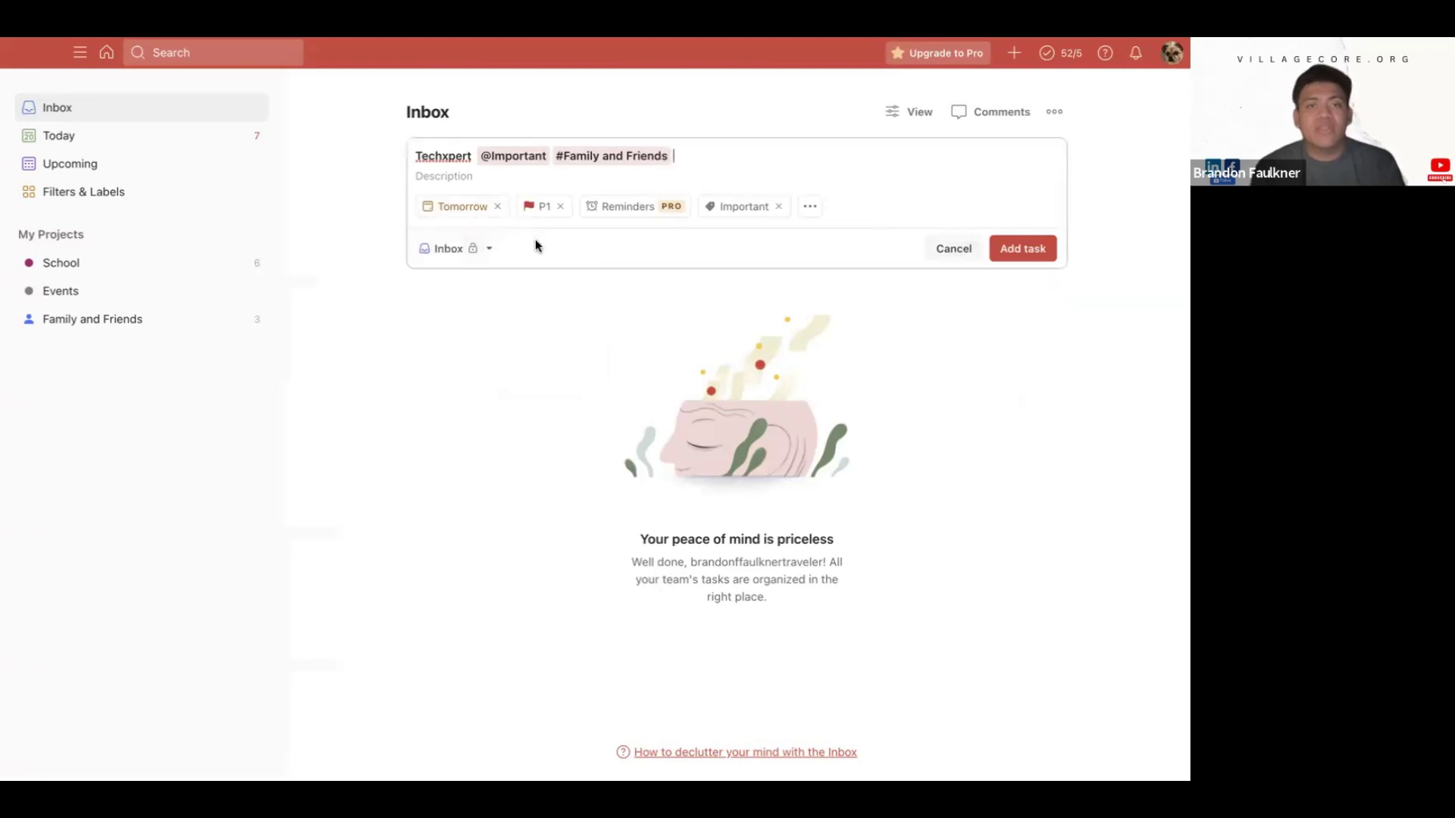
click(689, 161)
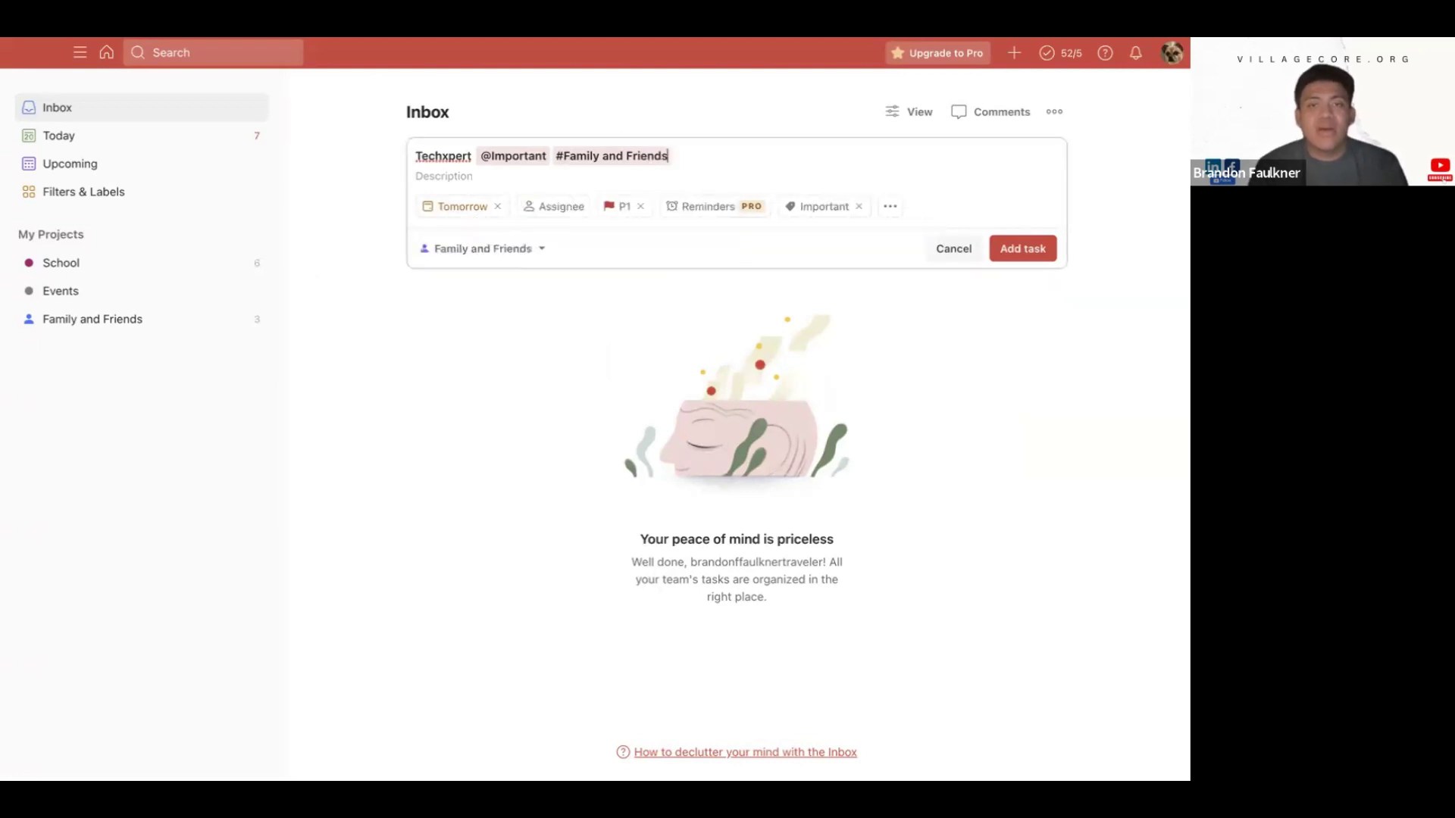
key(BackSpace)
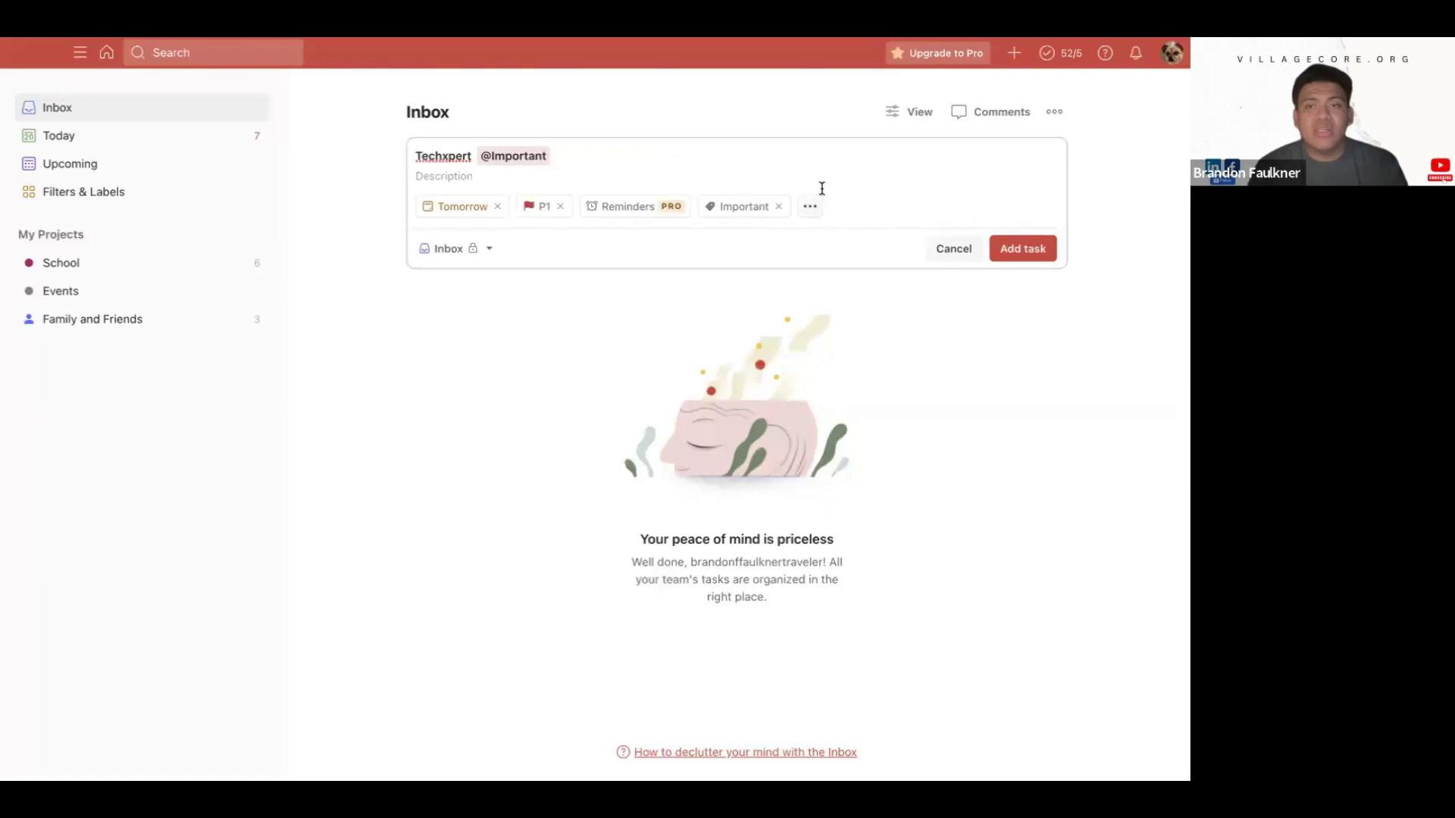
Add the Techxpert task to the Inbox and open its details
click(1020, 247)
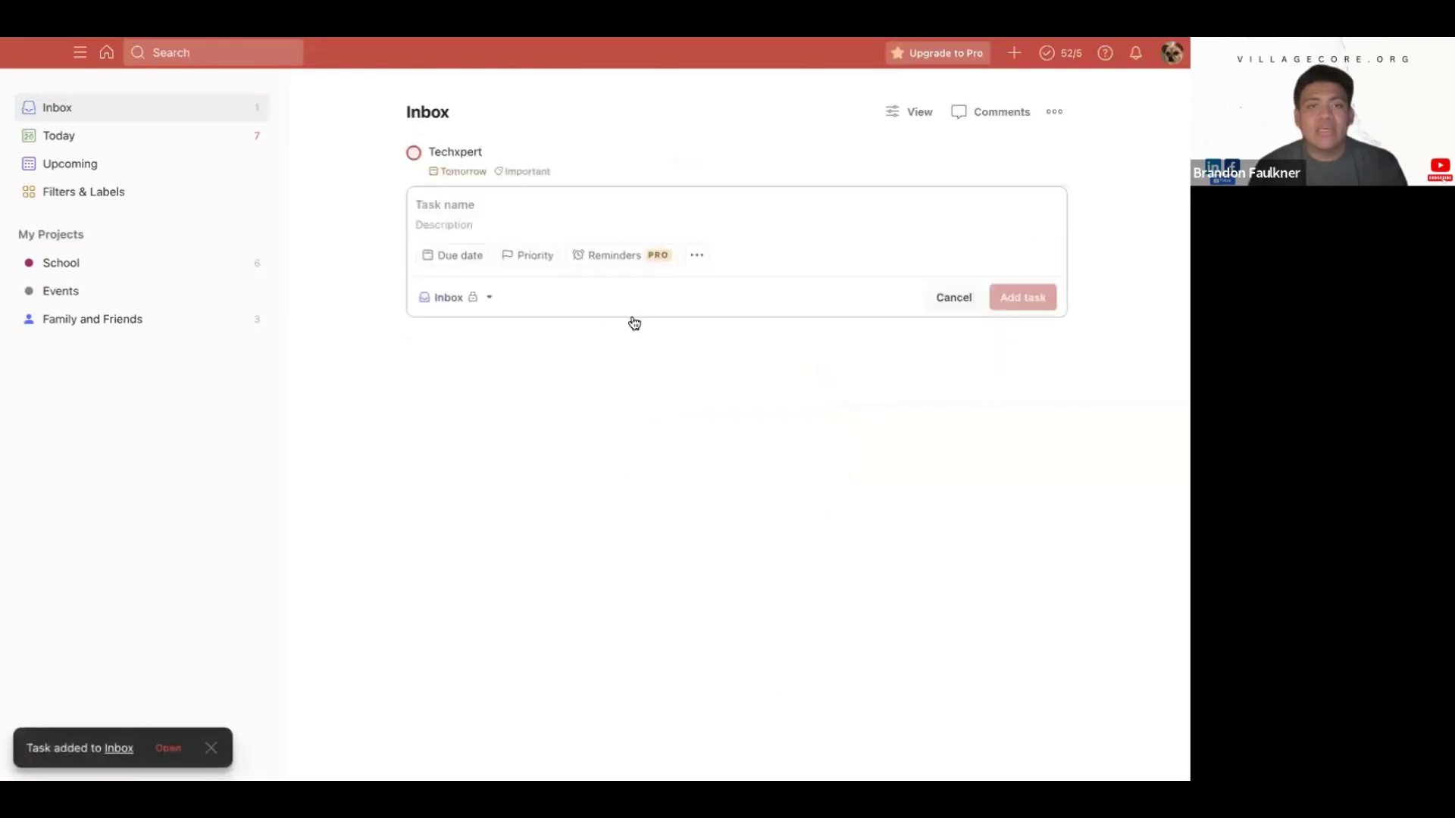
click(773, 144)
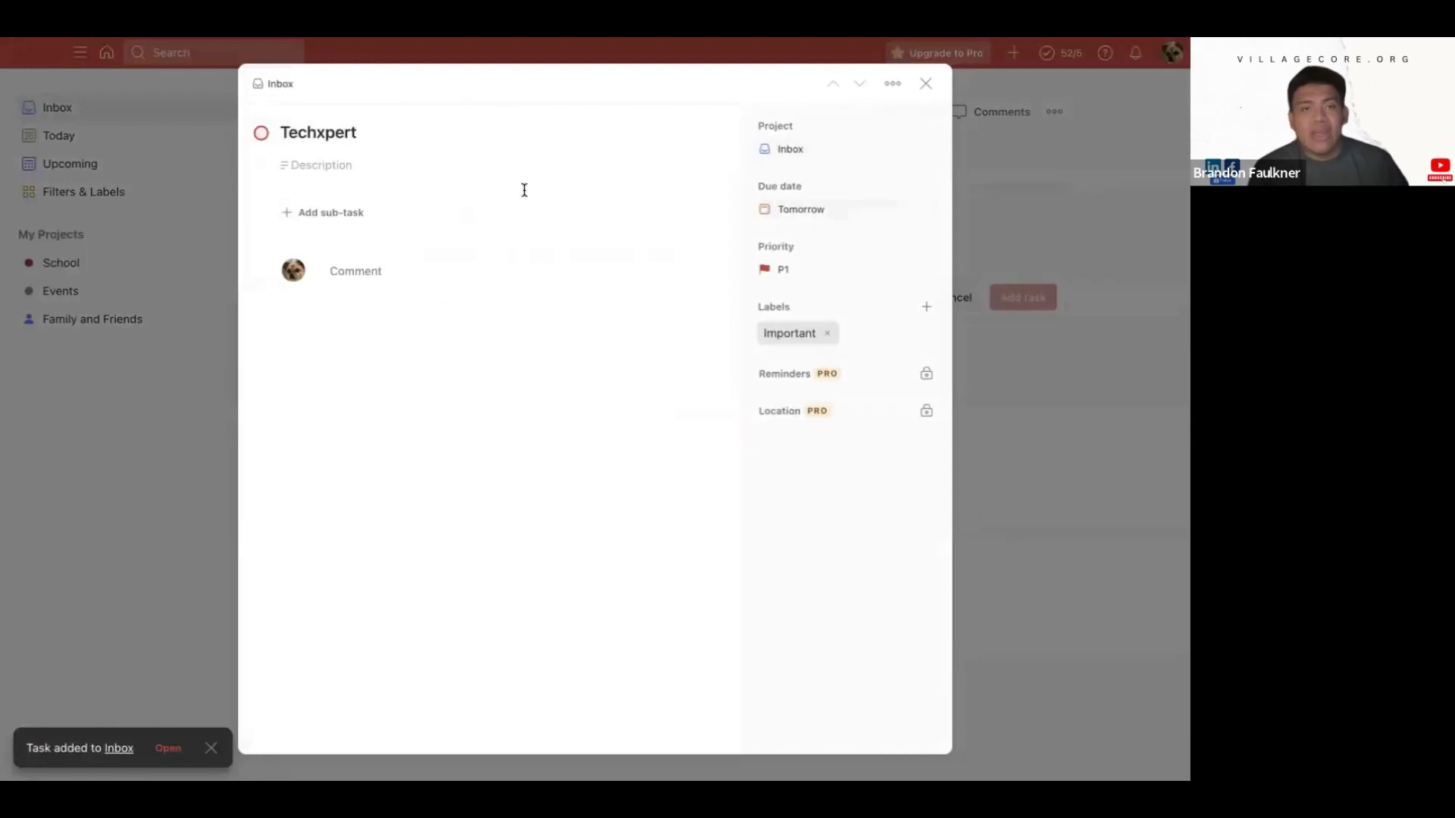
Examine the task's comment editor, its additional actions and the location-based reminders option
click(291, 267)
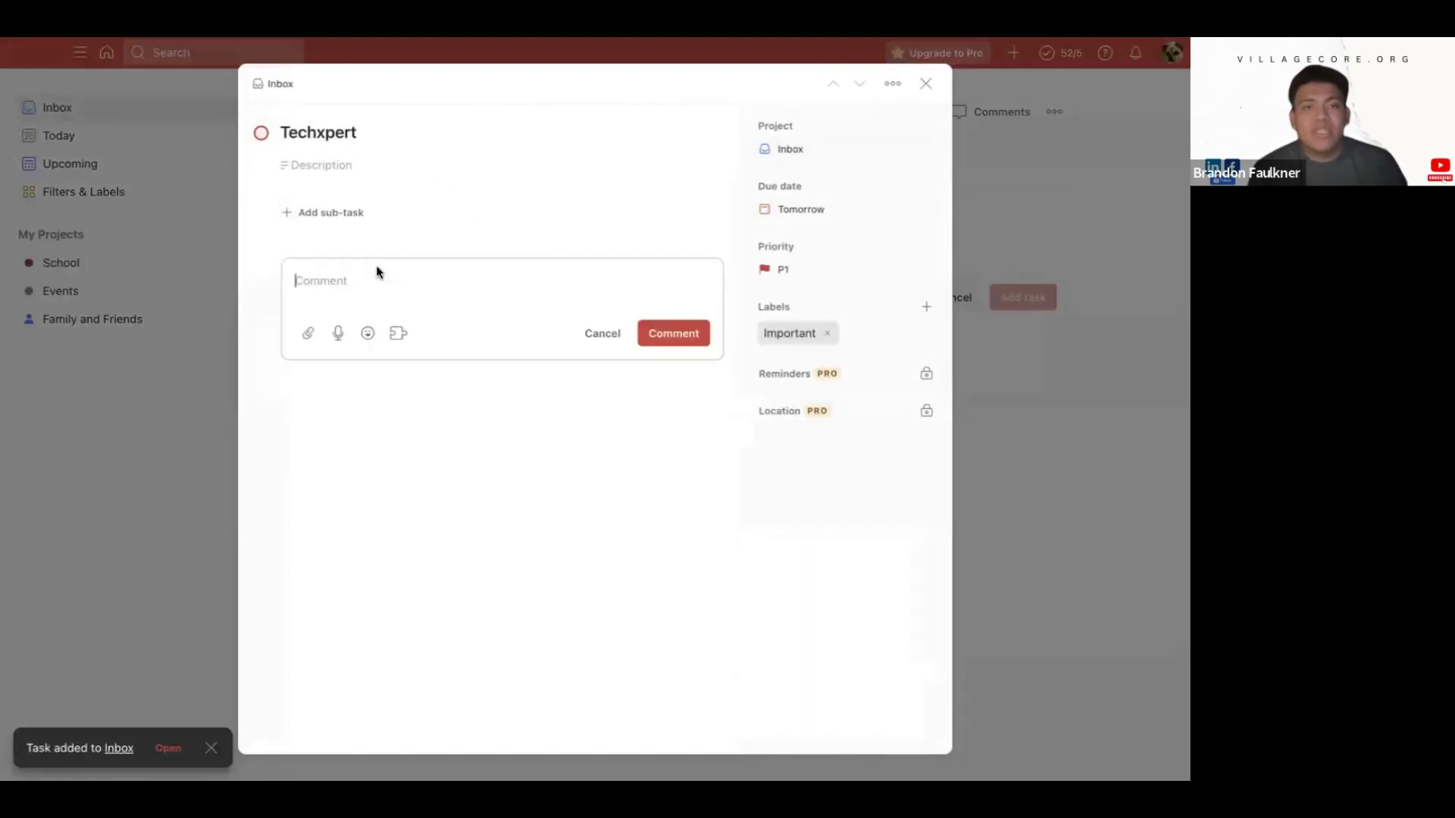
click(612, 343)
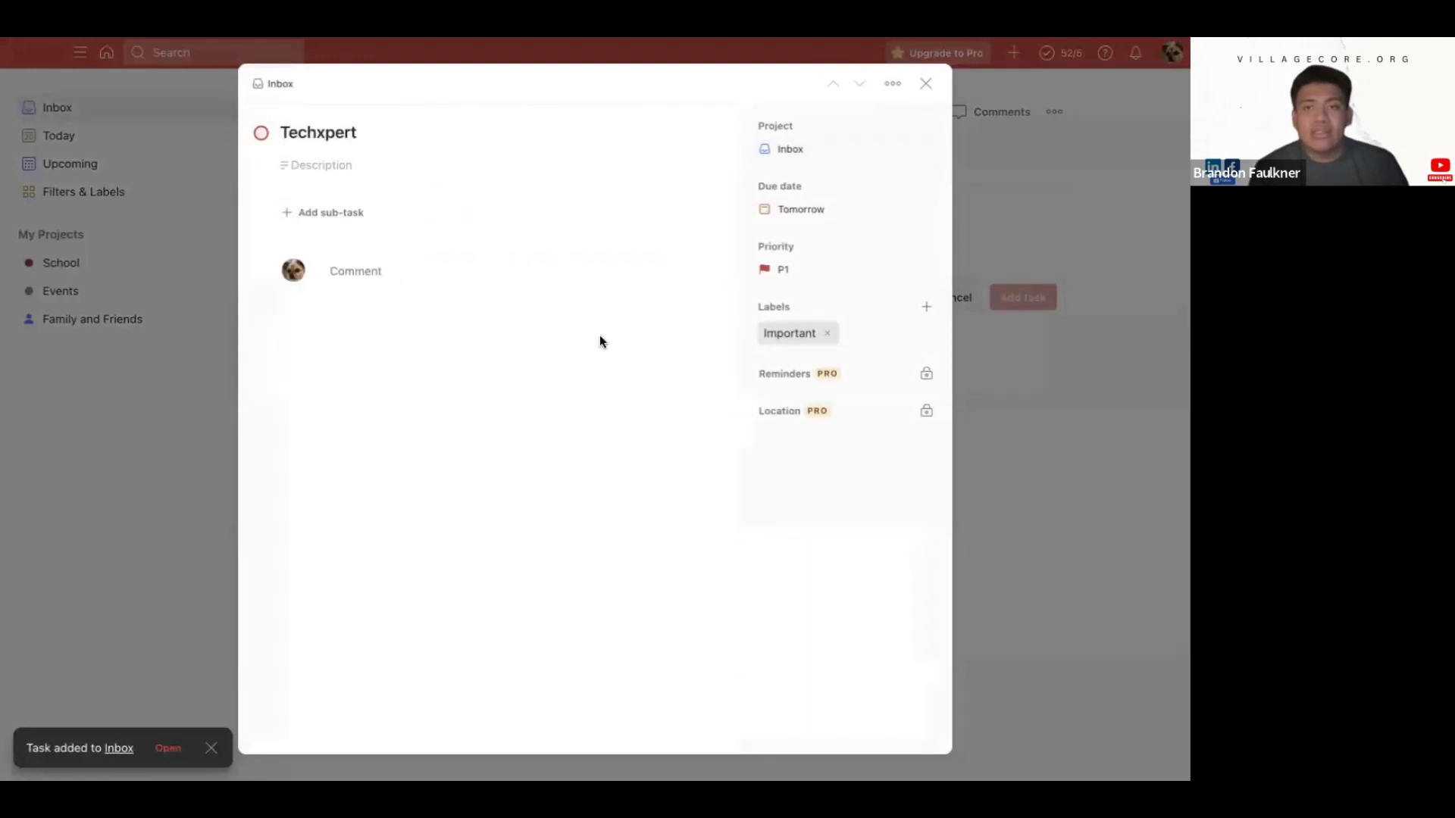
click(894, 85)
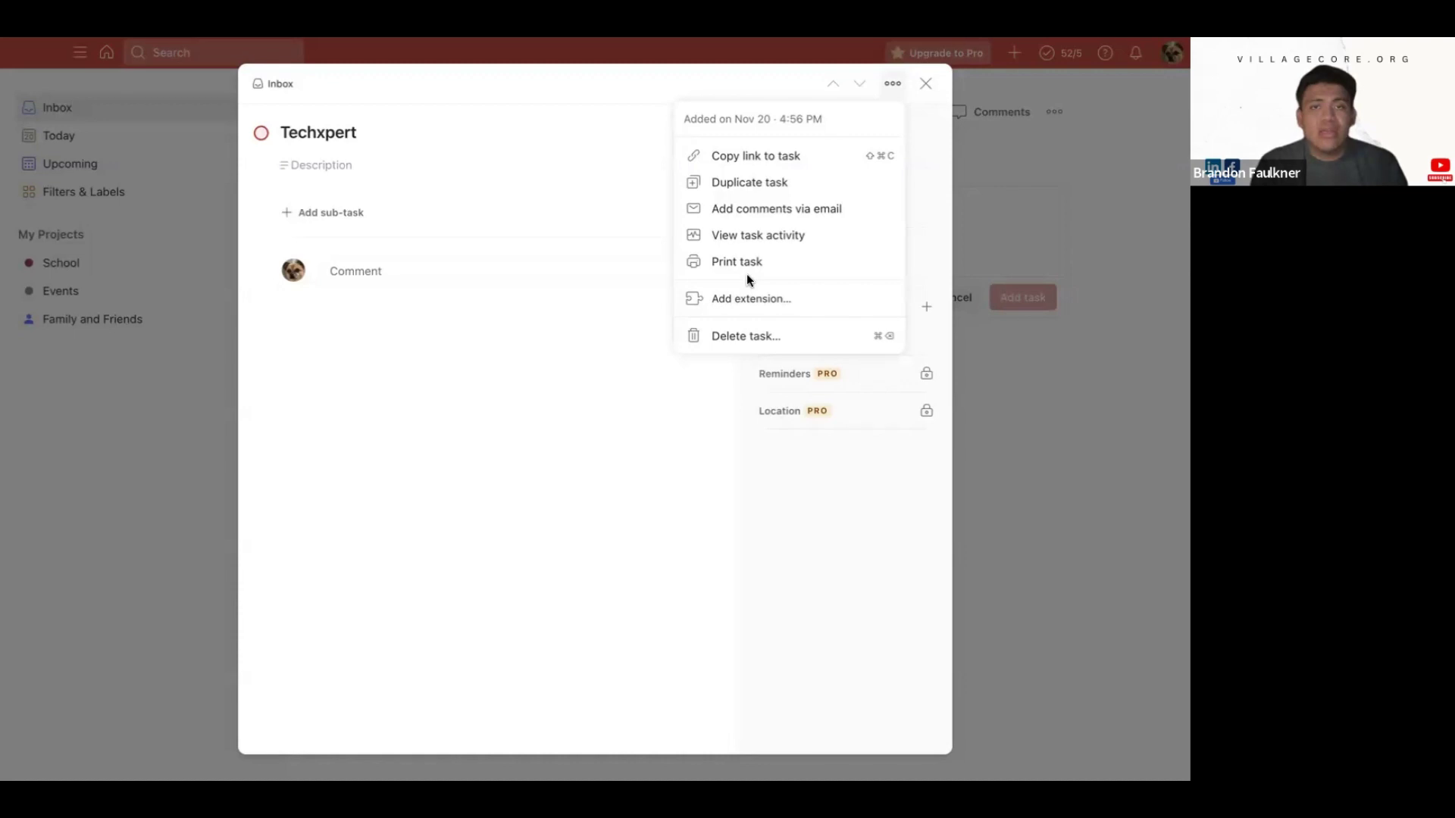
key(Escape)
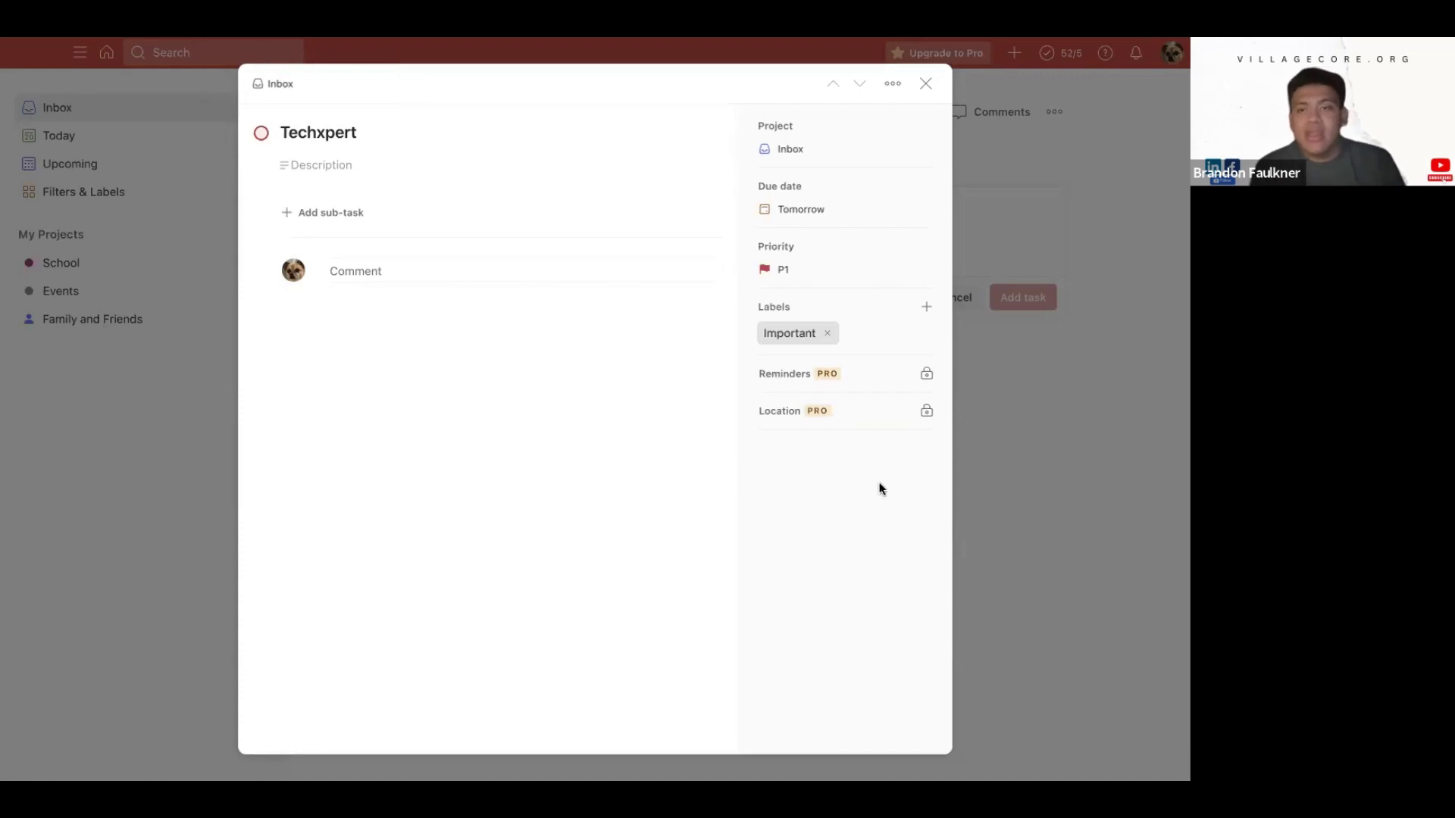
mouse_move(812, 409)
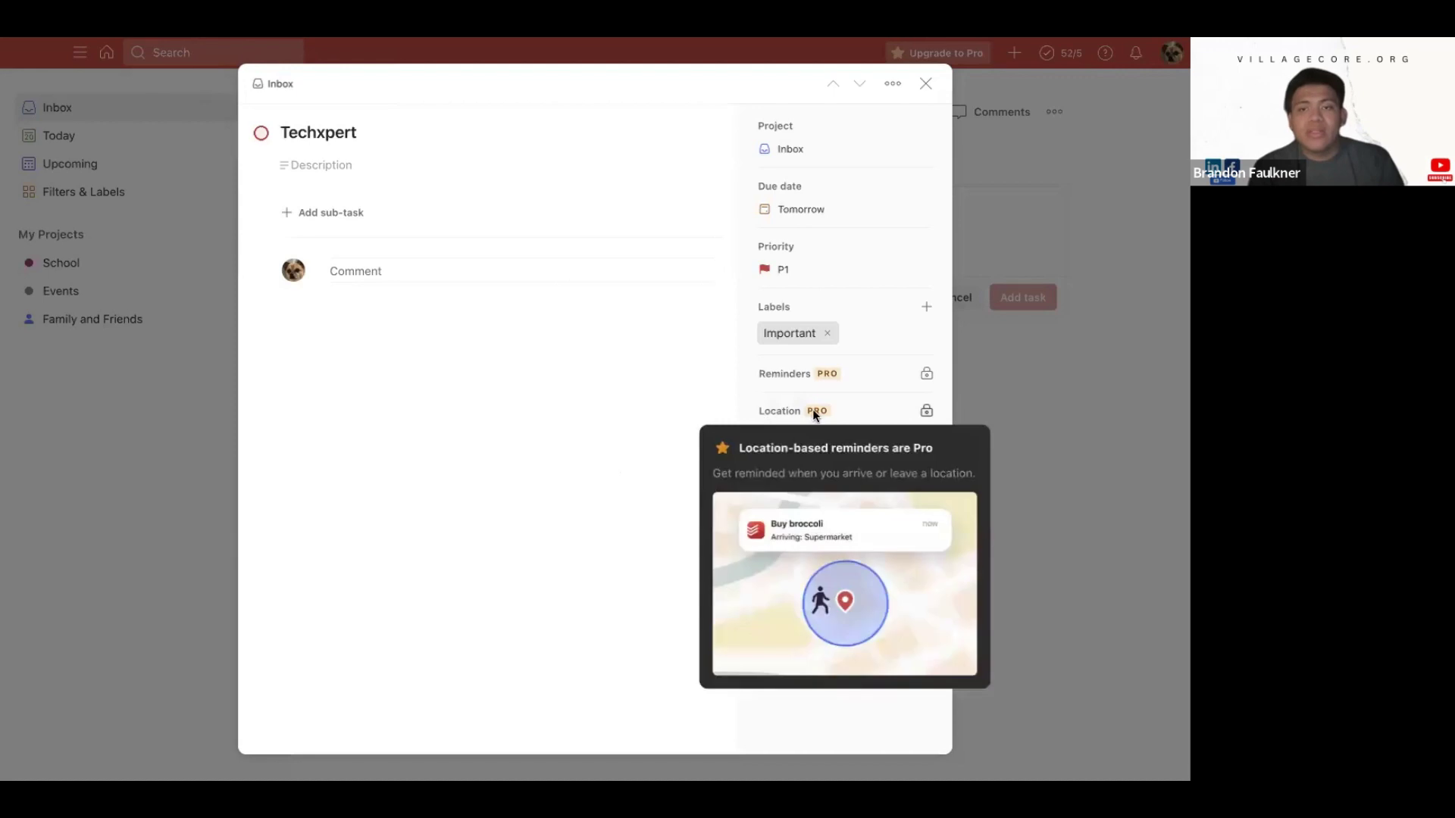
click(863, 409)
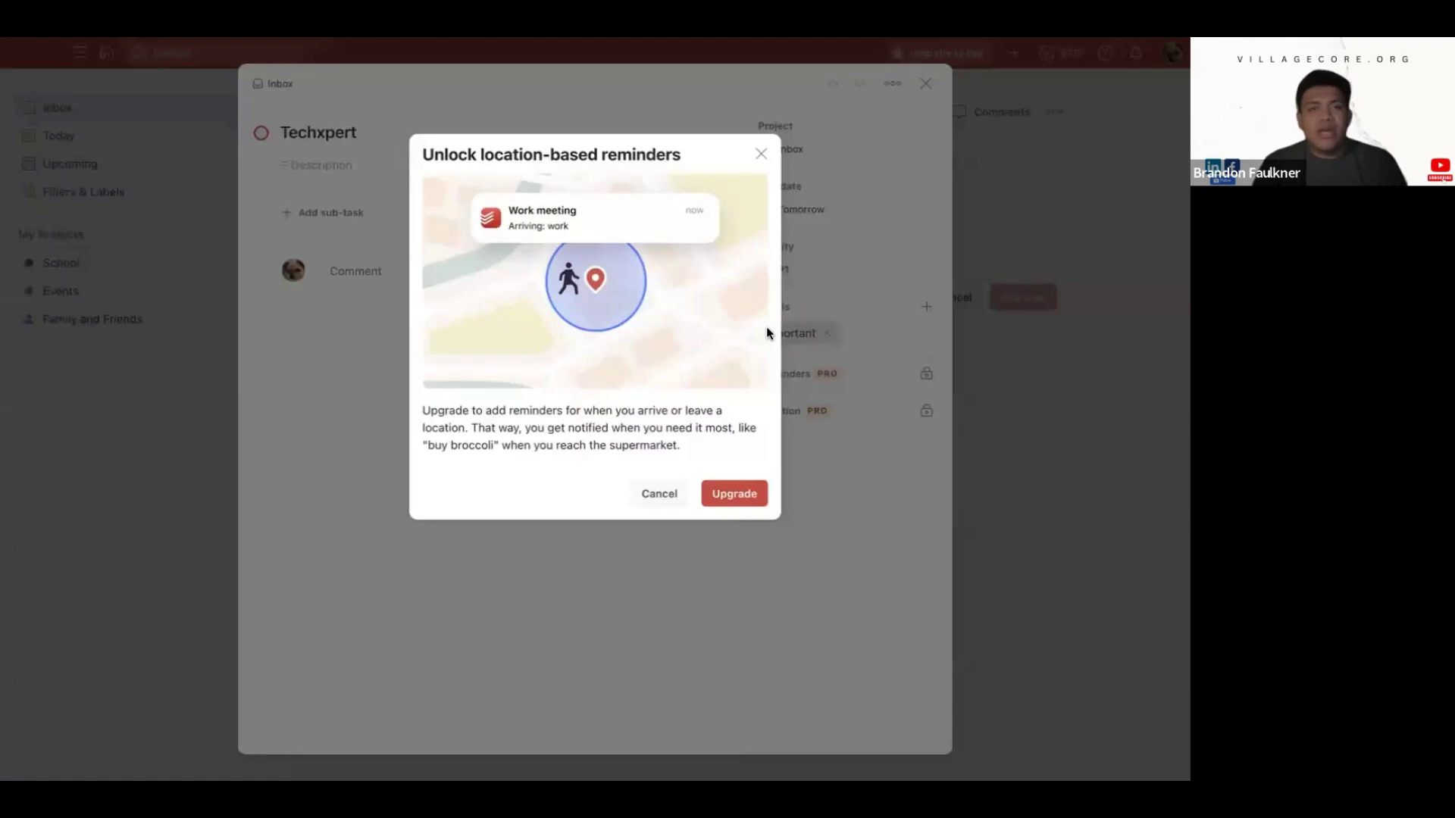
click(760, 154)
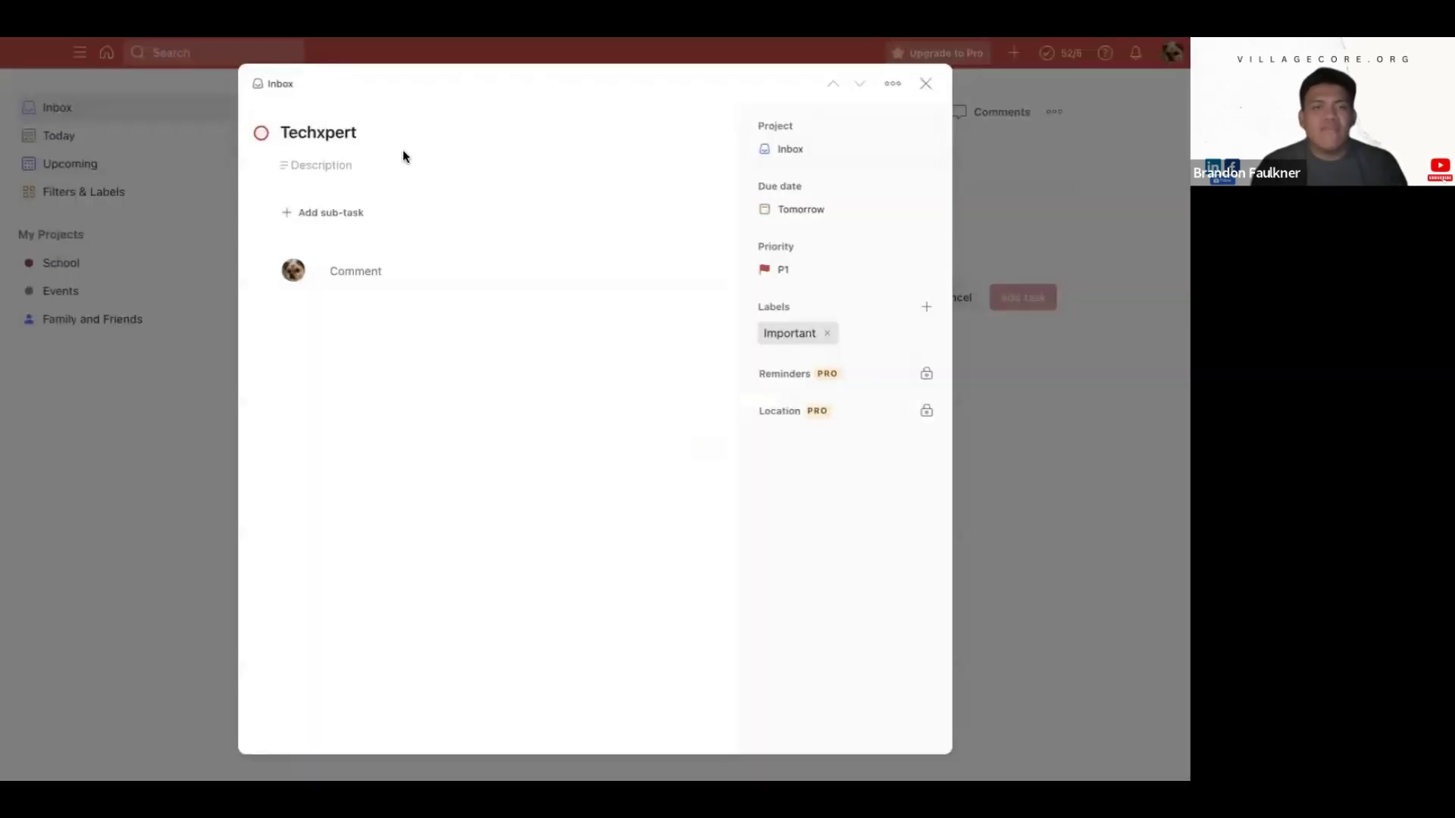
Draft a description for the Techxpert task with the lines "Dog.walking" and "app ideas"
click(359, 164)
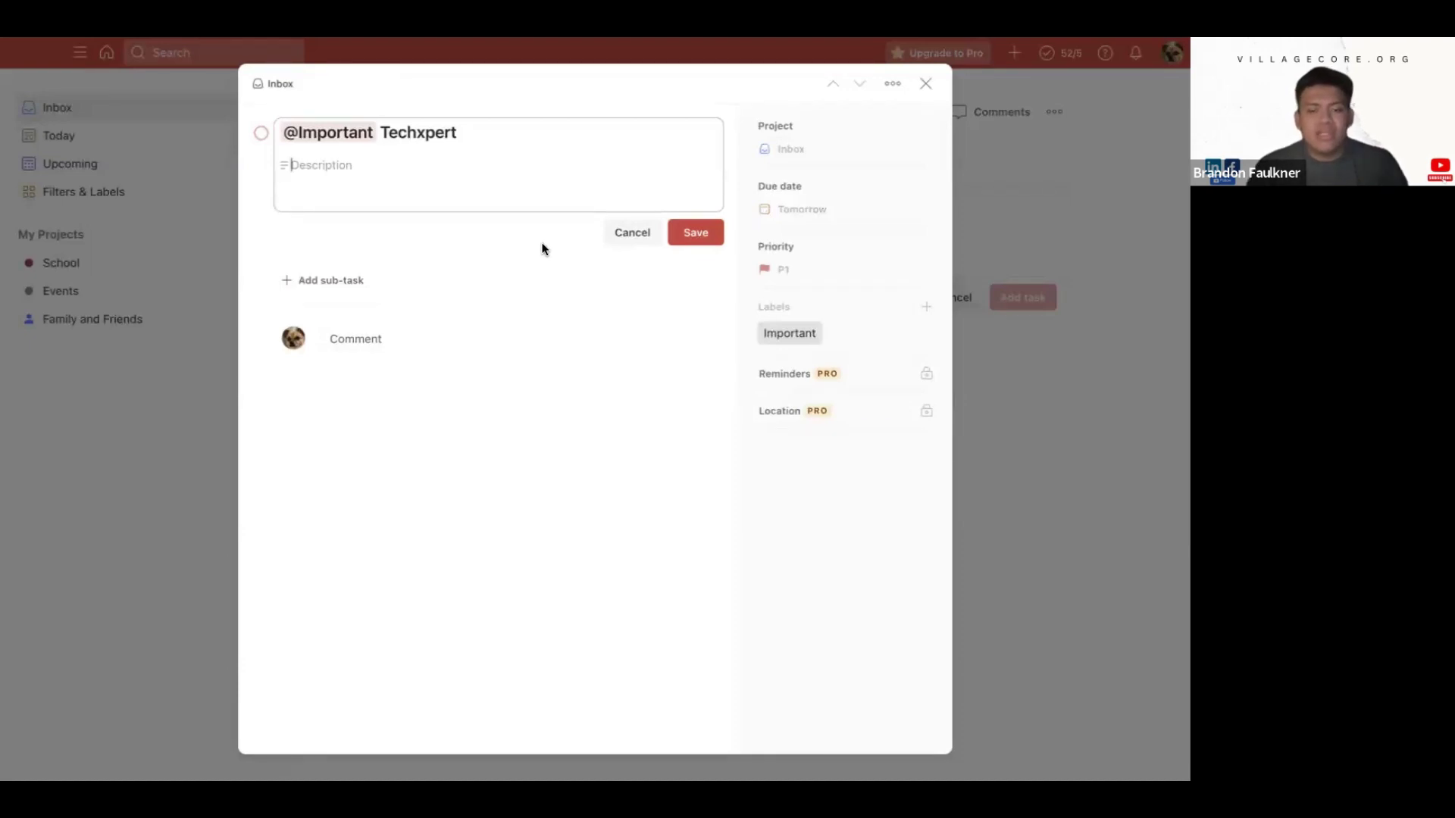
text(Dog. walkin)
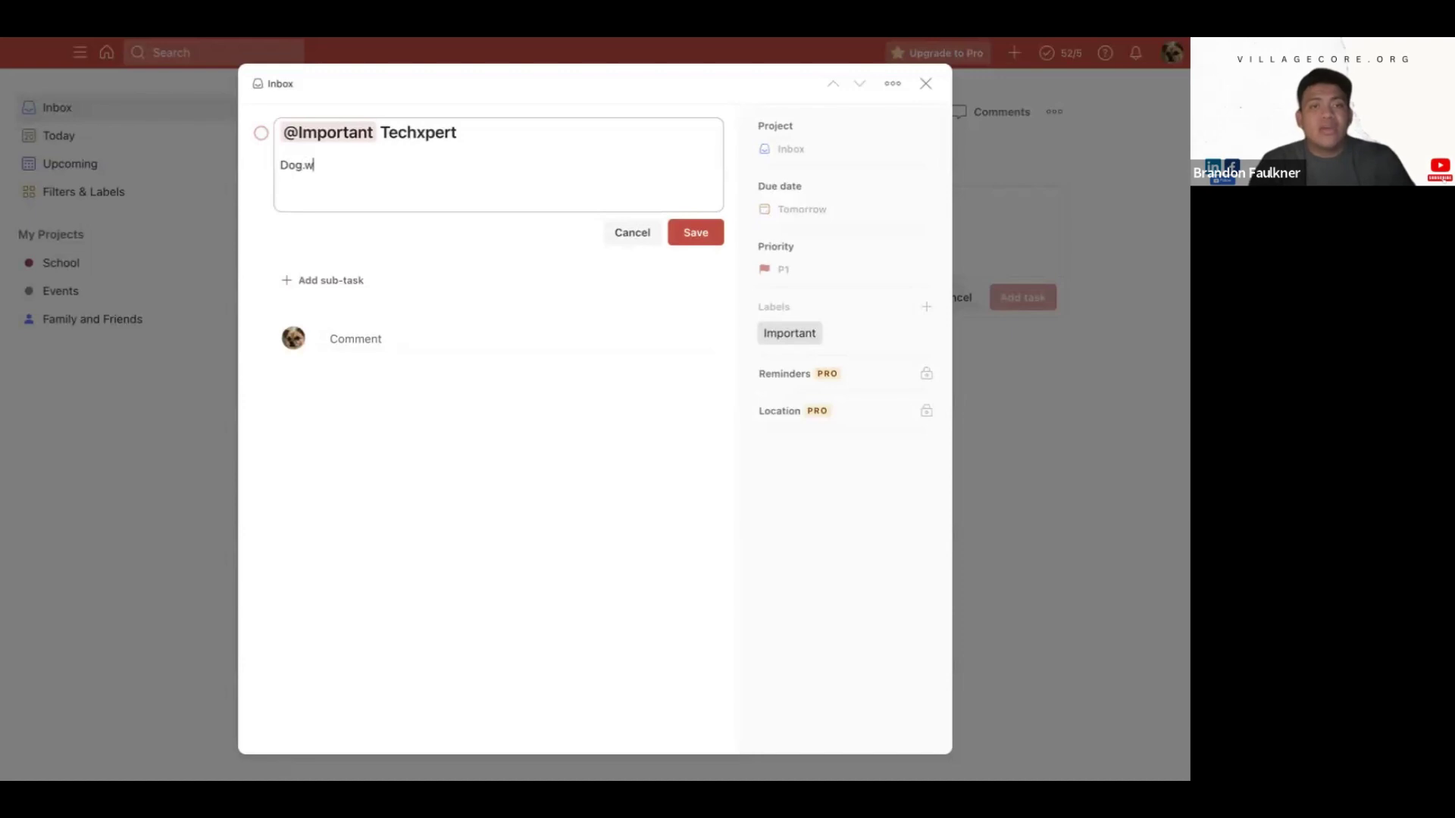
key(BackSpace)
key(BackSpace)
text(ing)
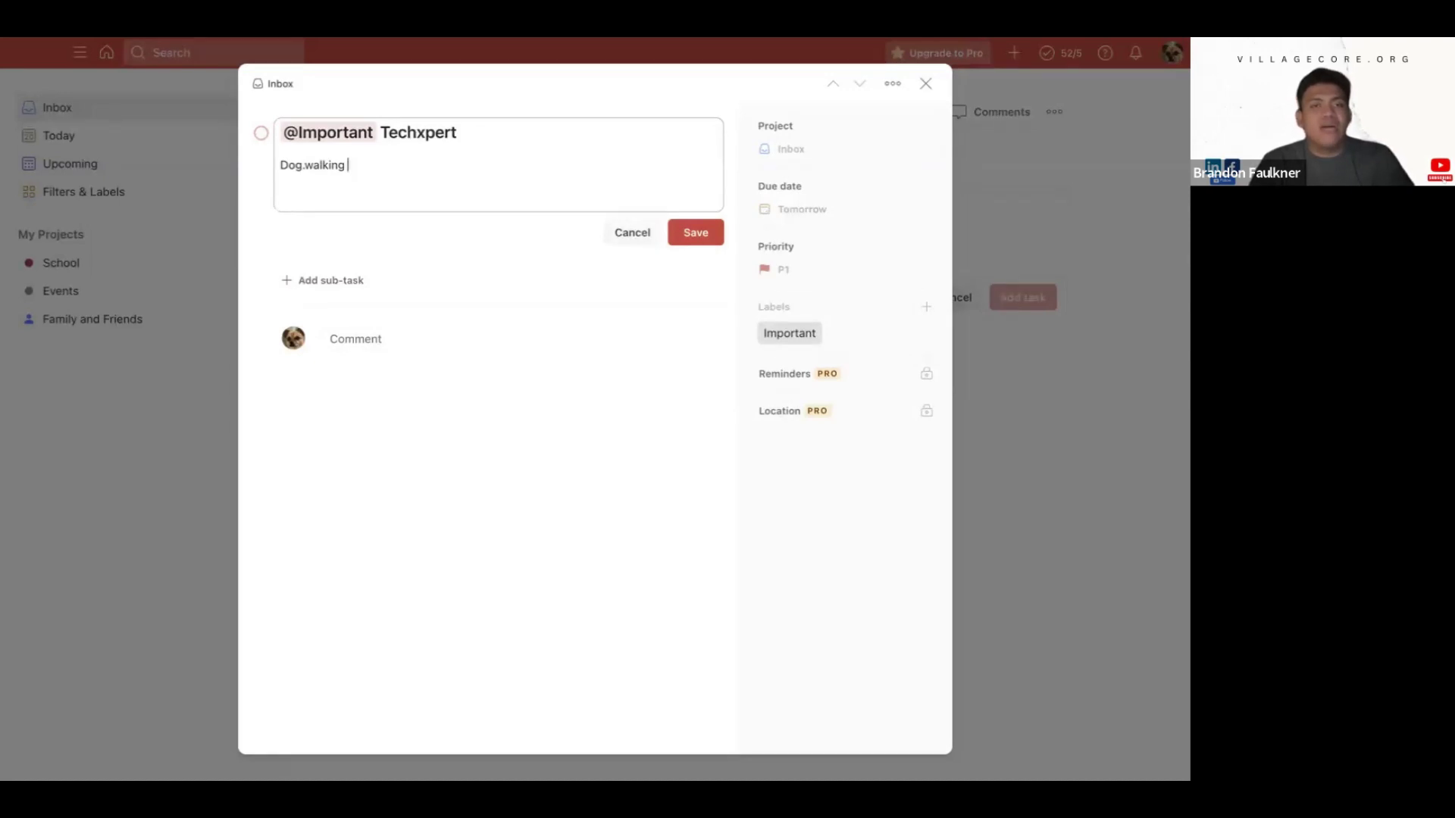
text(apps)
key(BackSpace)
key(BackSpace)
key(BackSpace)
text(- apps)
key(BackSpace)
key(BackSpace)
key(BackSpace)
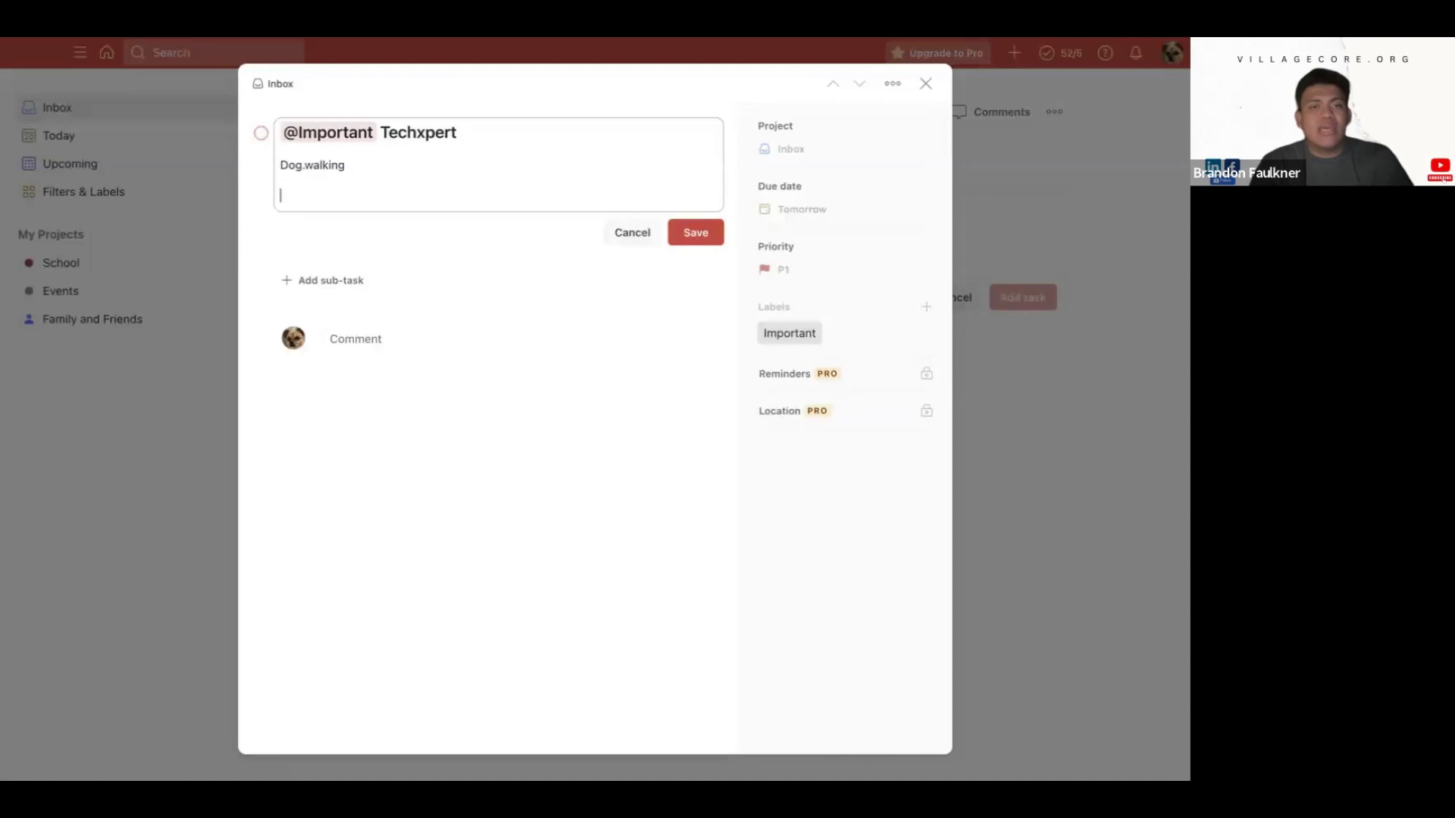
text(app ideas)
key(Return)
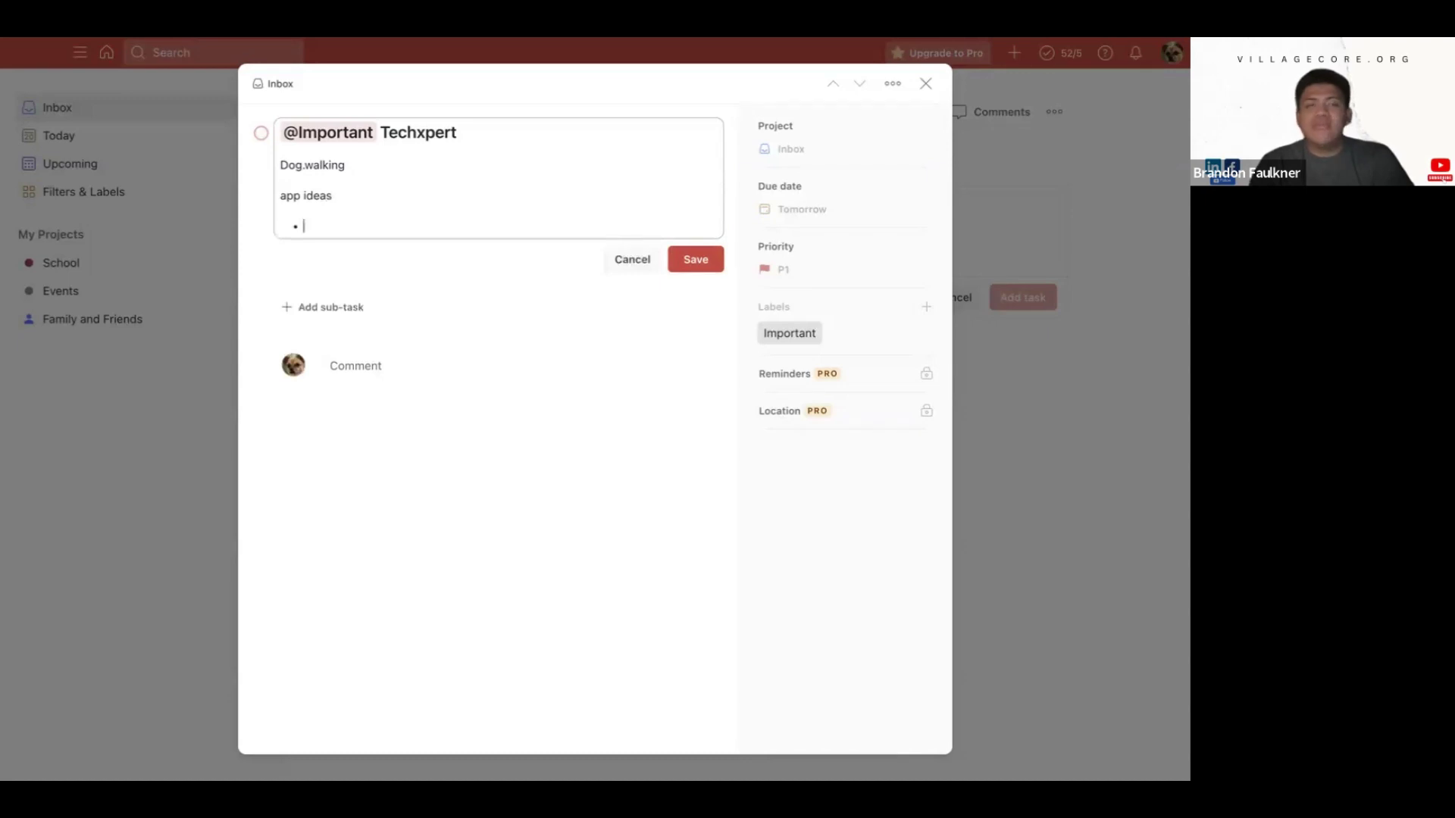
List fido, petsmart and habits as bullet points under "app ideas" in the description draft
text(fido)
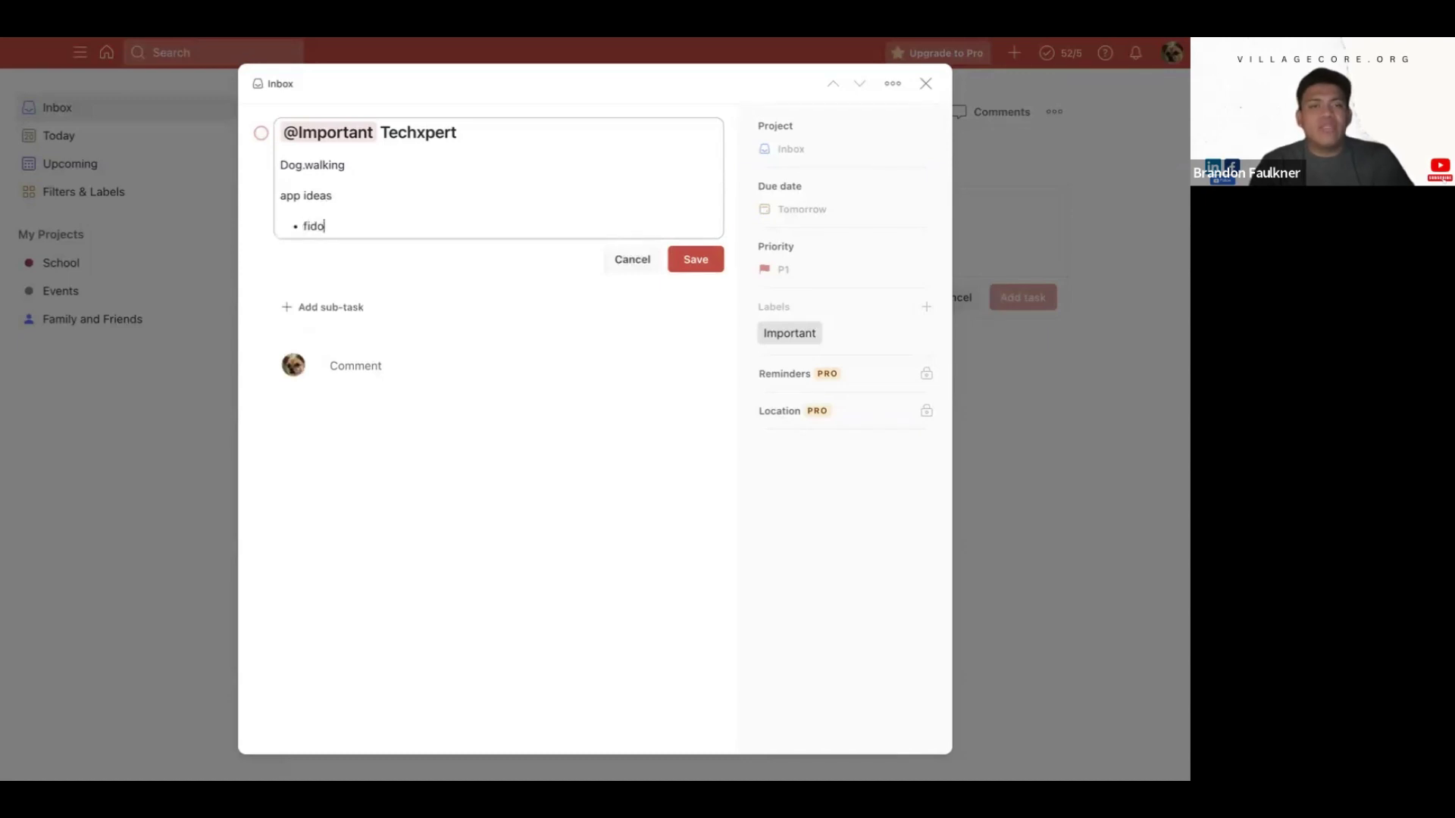
key(BackSpace)
key(BackSpace)
key(BackSpace)
text(ido)
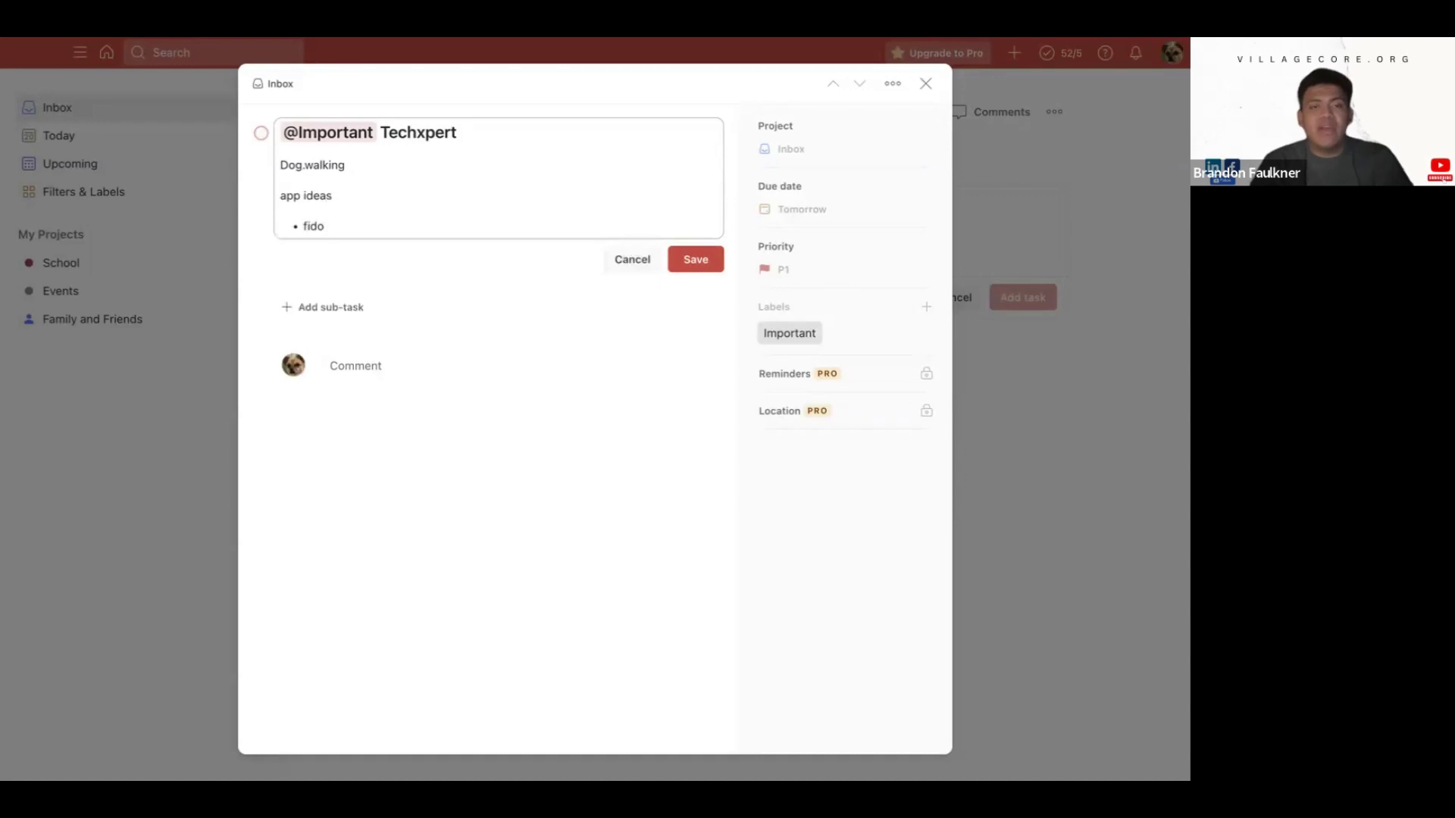
key(Return)
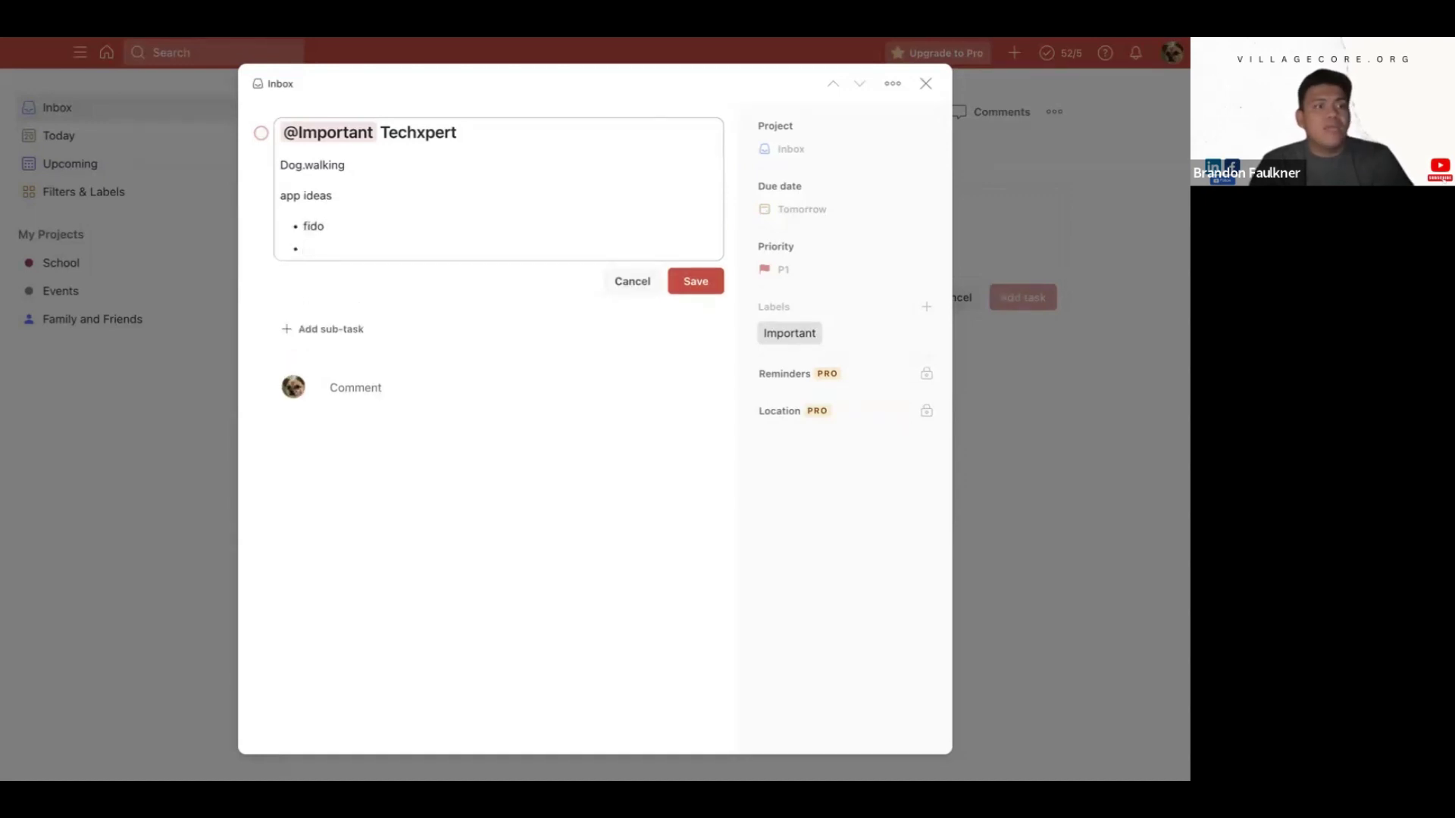
text(petsmart)
key(Return)
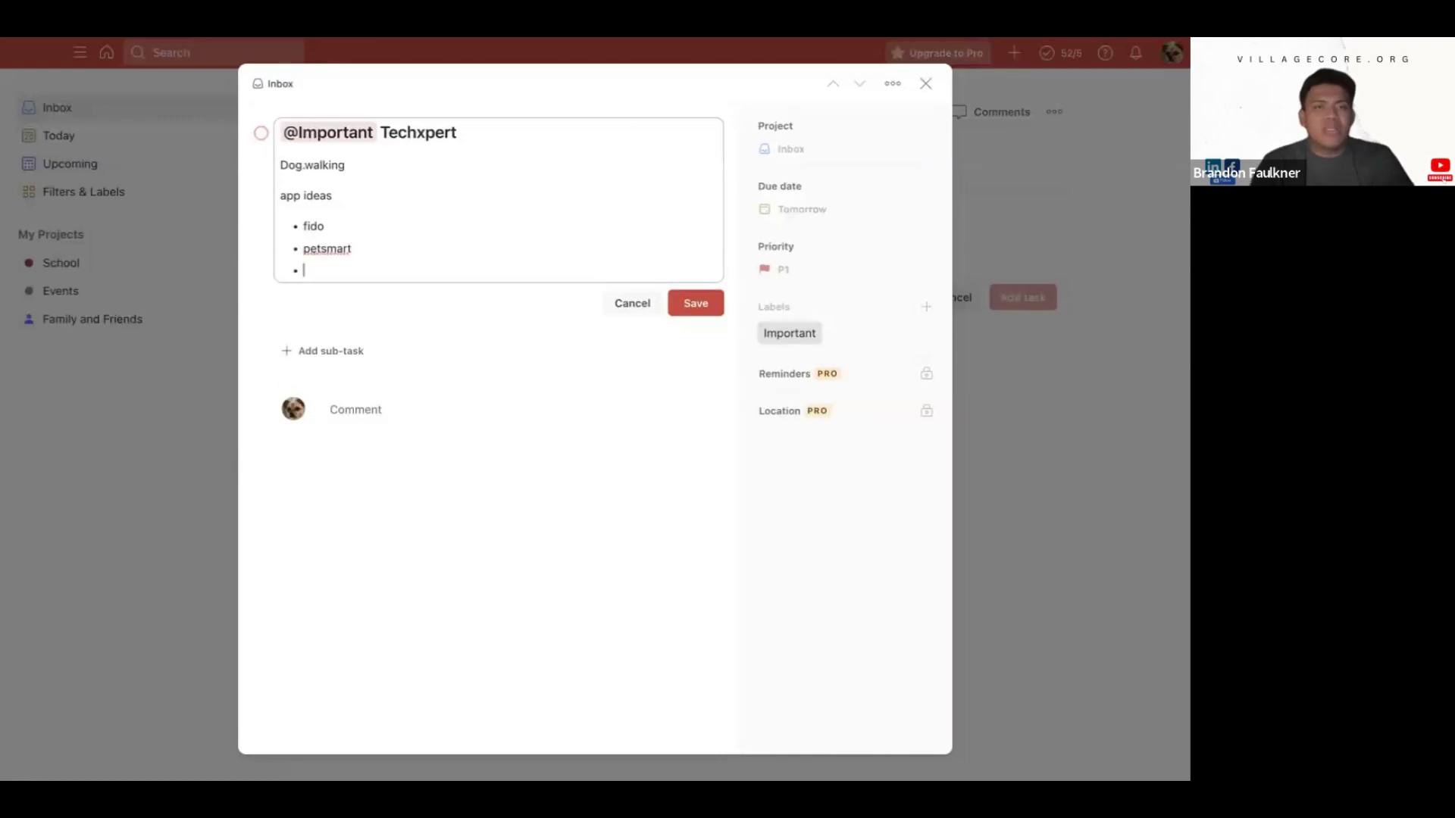
text(hab)
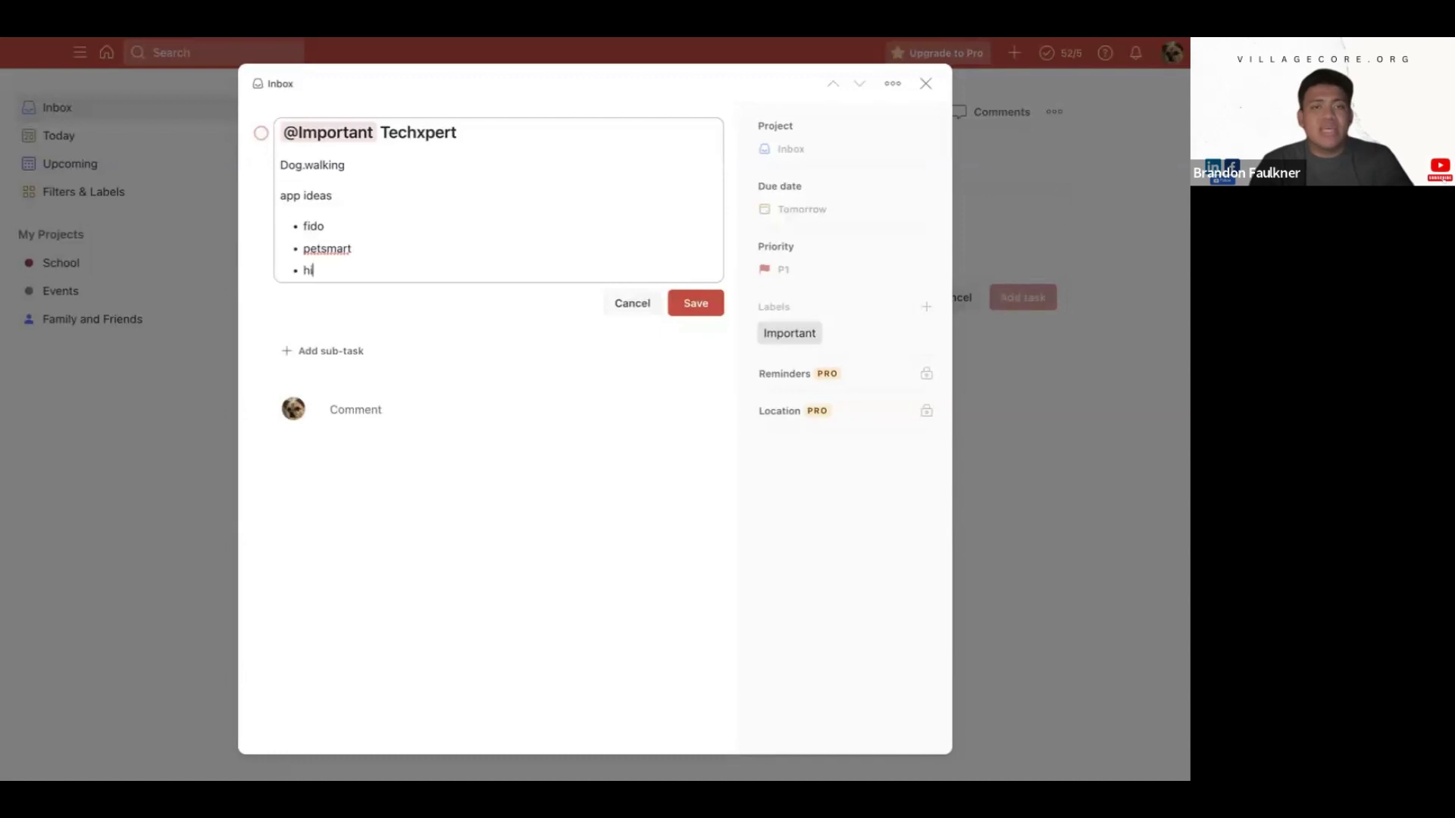
text(its)
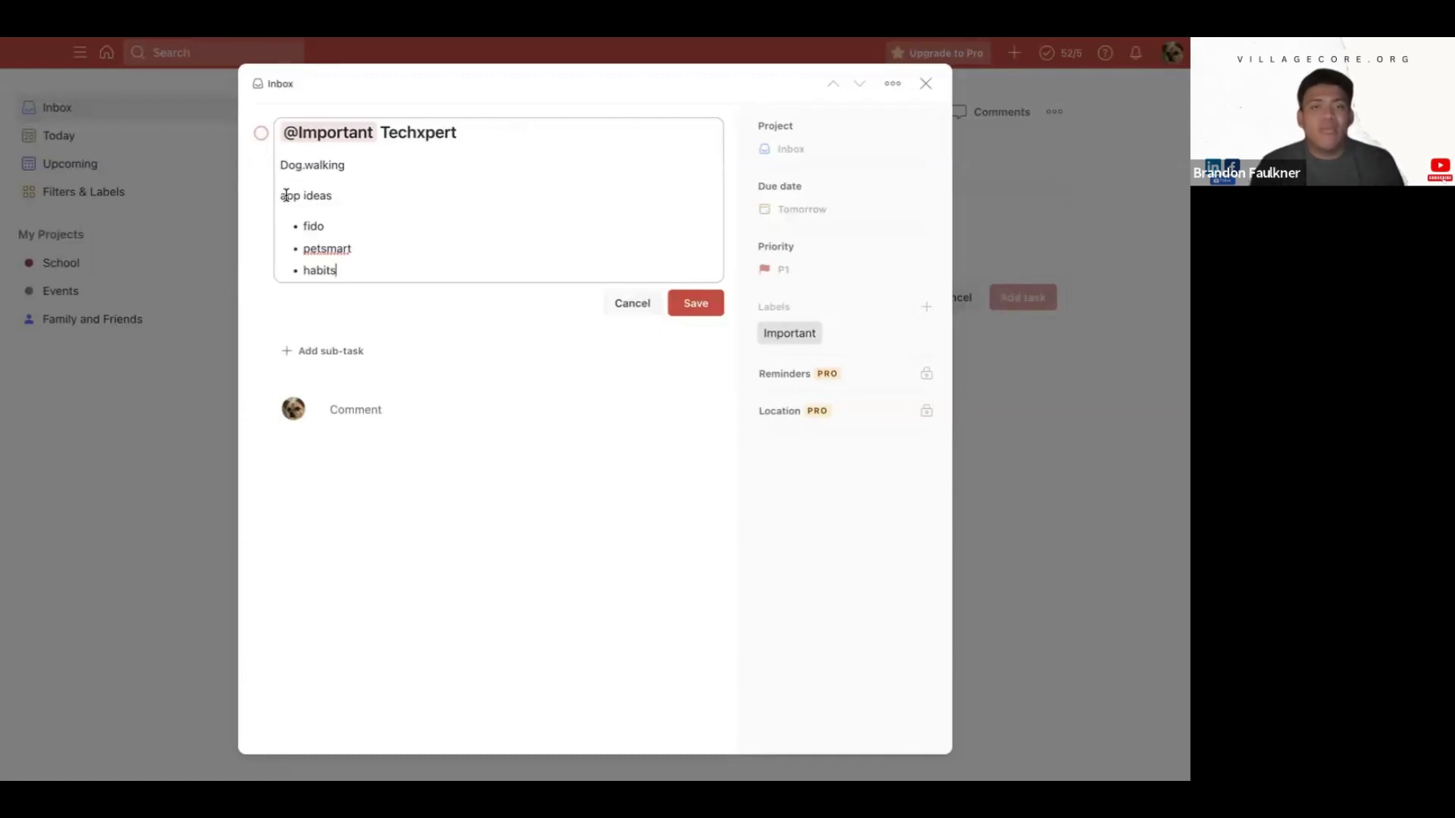
Discard the description draft and close the Techxpert task's details
drag(303, 221, 354, 245)
click(356, 244)
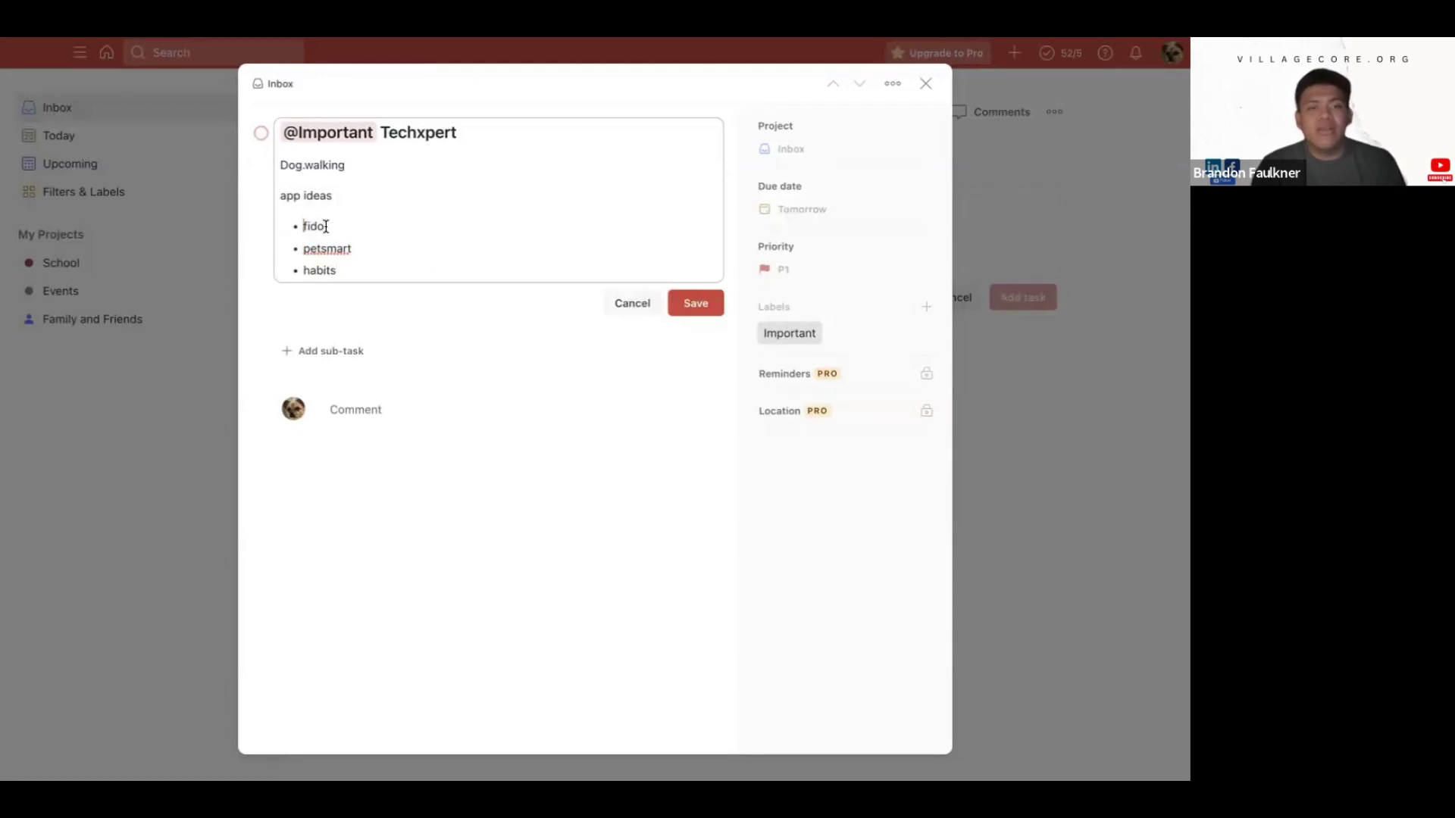
drag(322, 225, 389, 266)
click(392, 266)
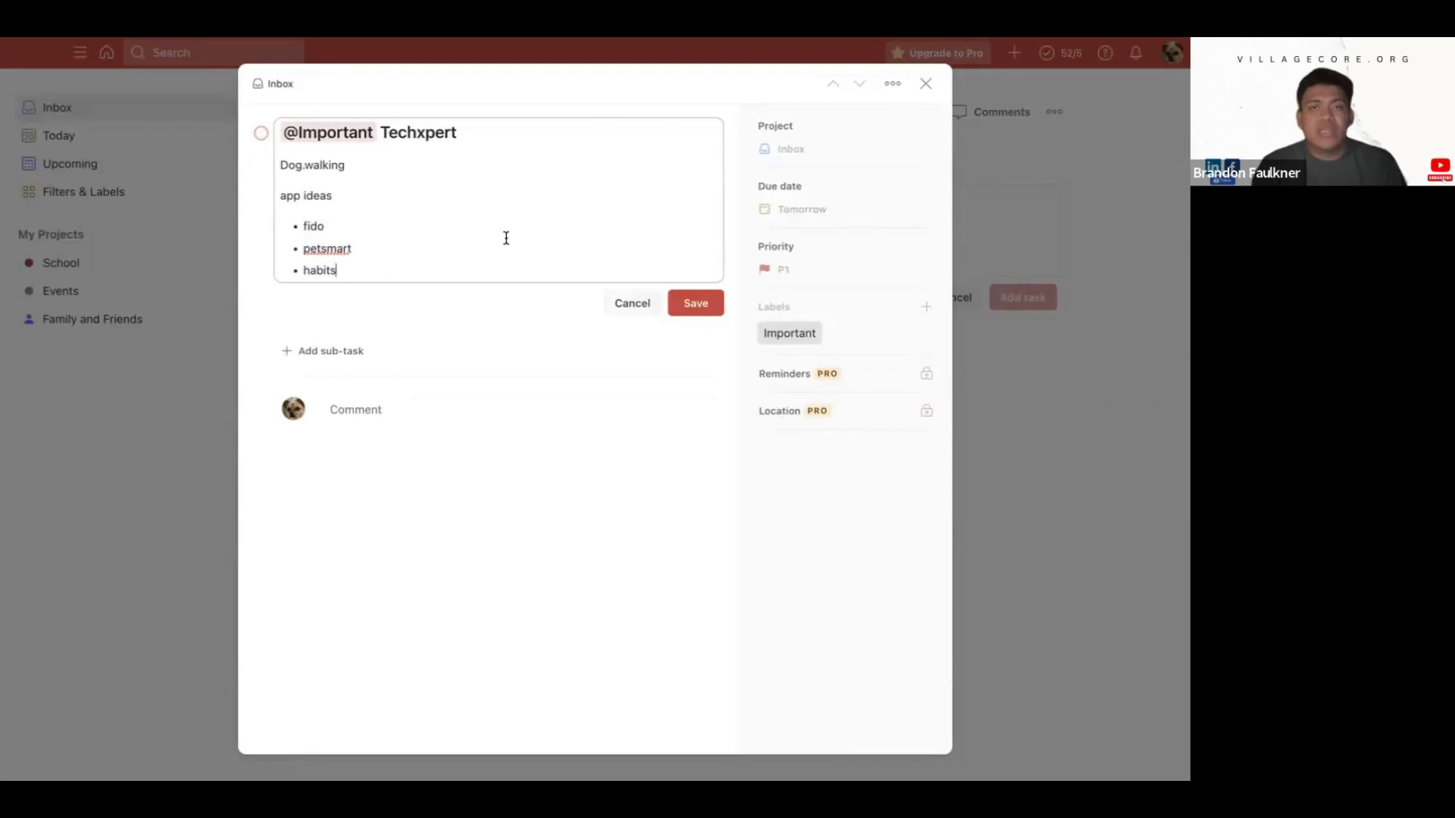
click(627, 304)
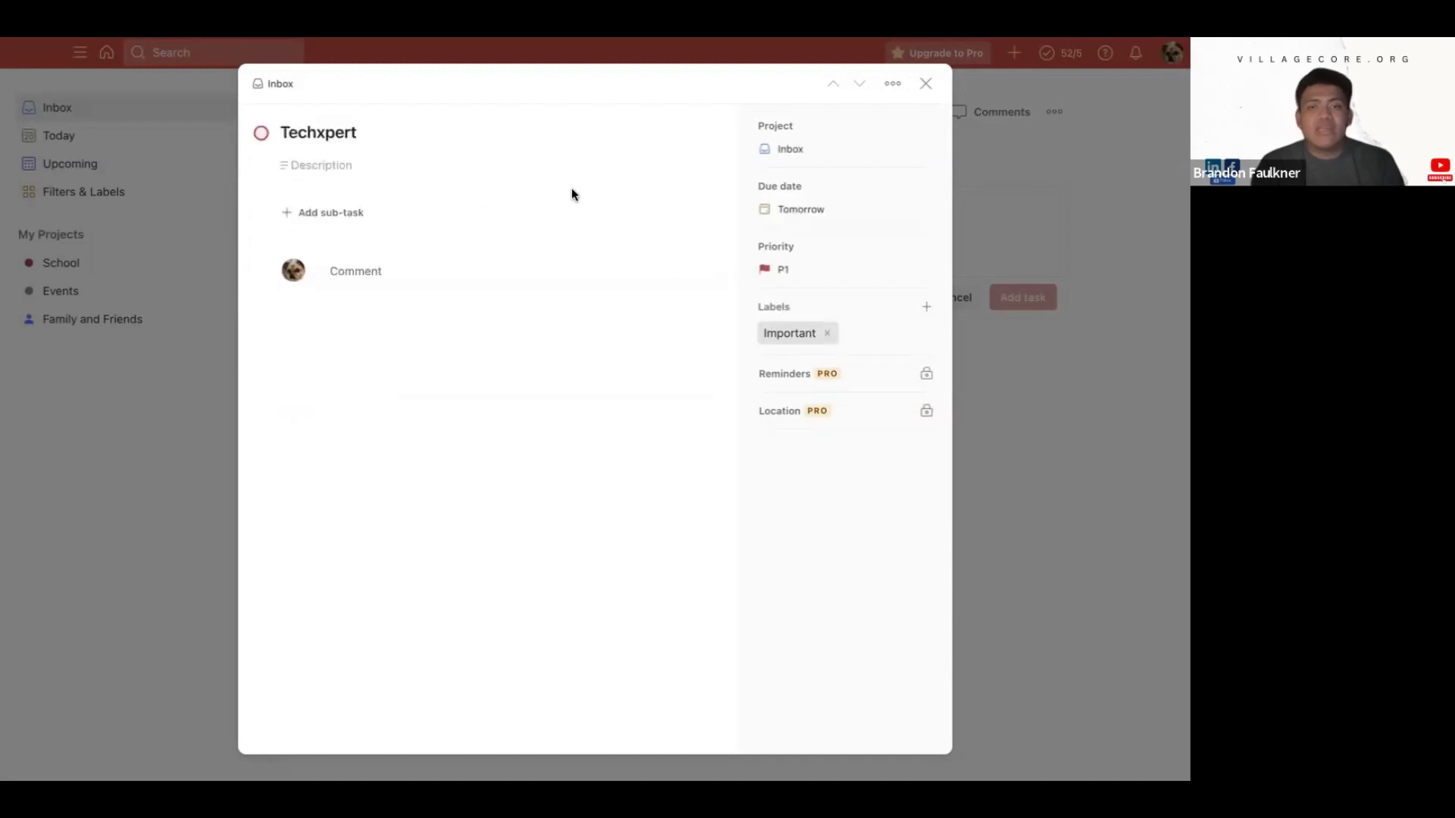
click(925, 85)
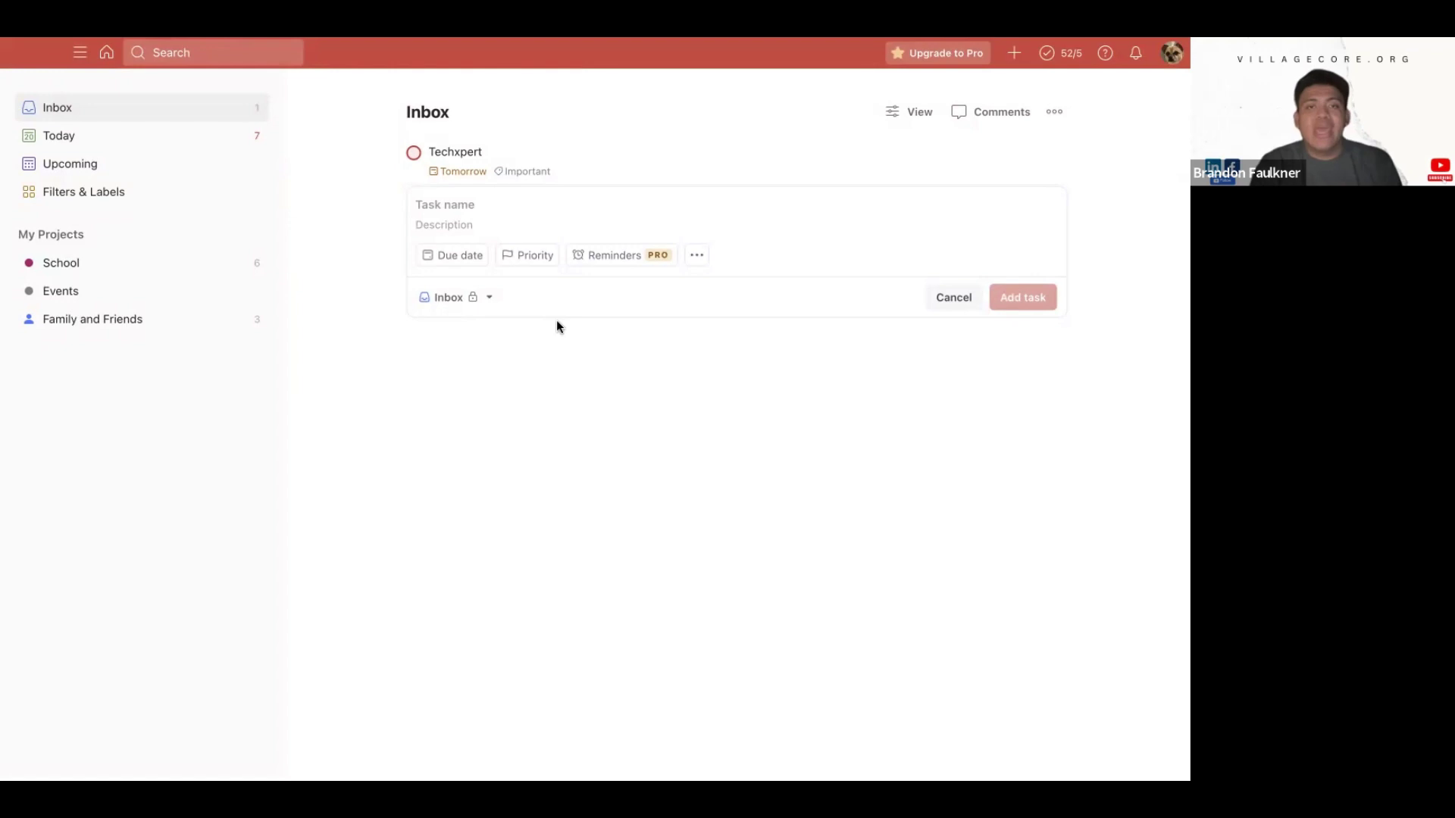
Mark the Techxpert task in the Inbox as complete and undo the completion
click(413, 153)
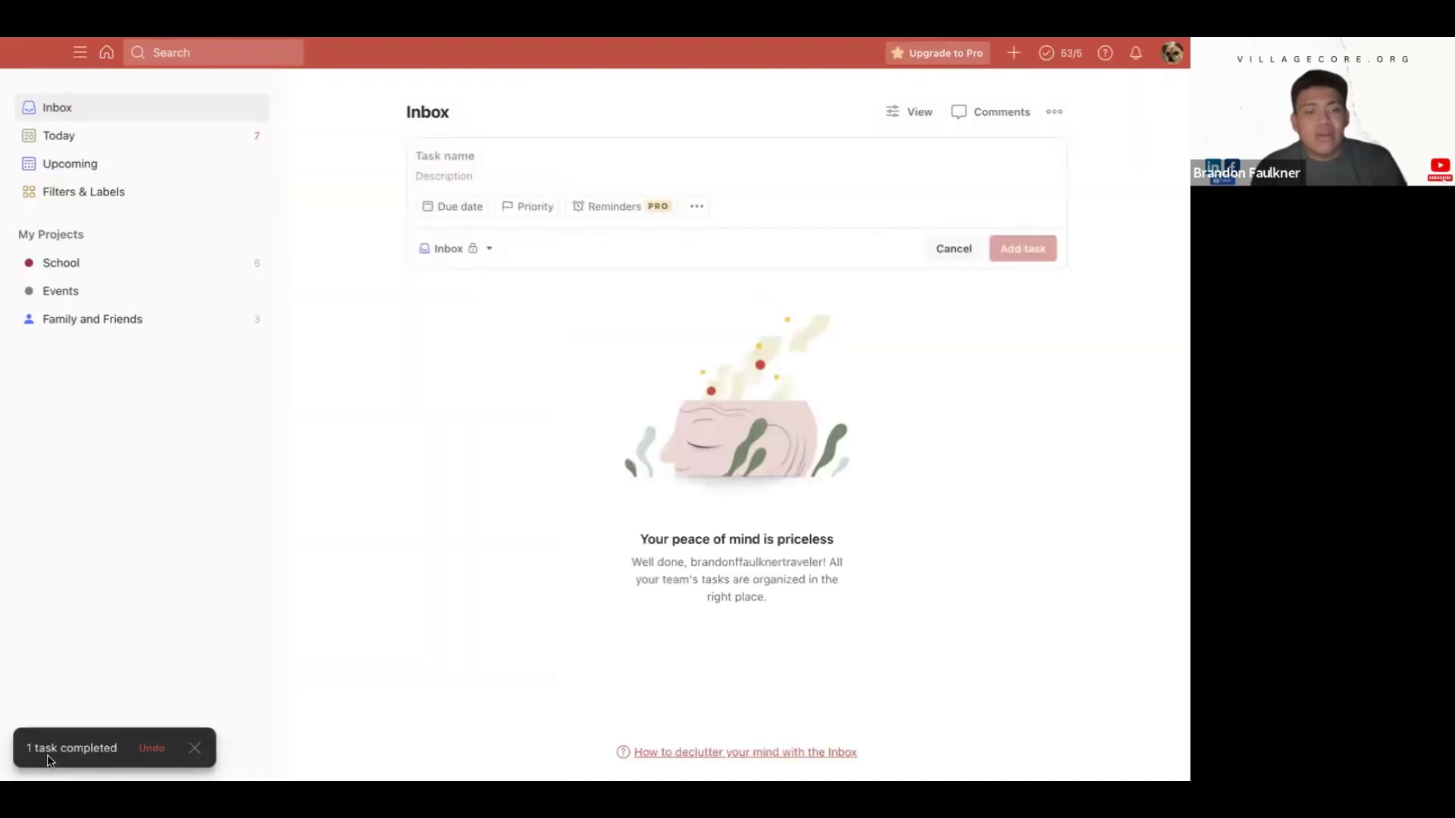
click(147, 752)
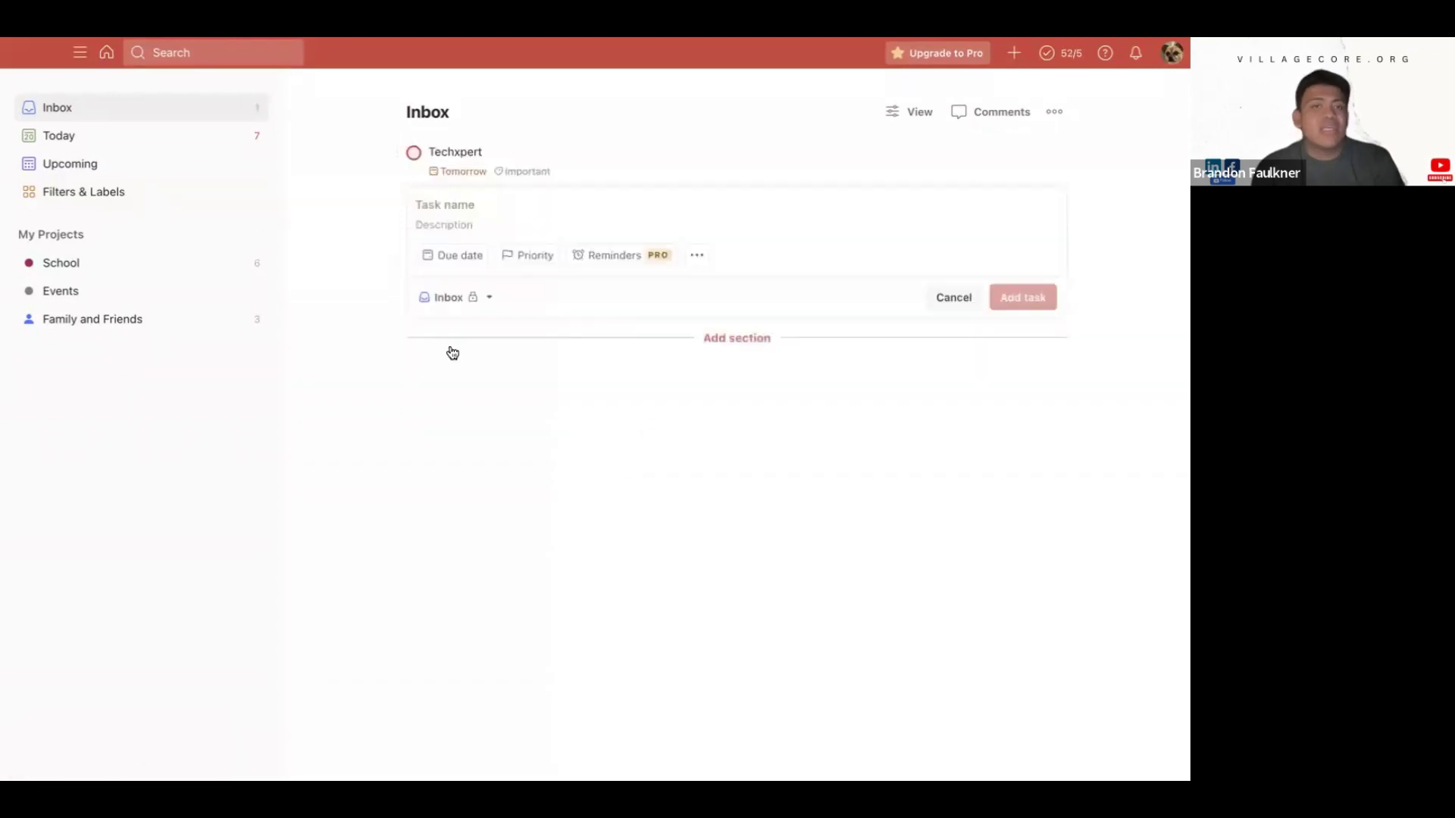
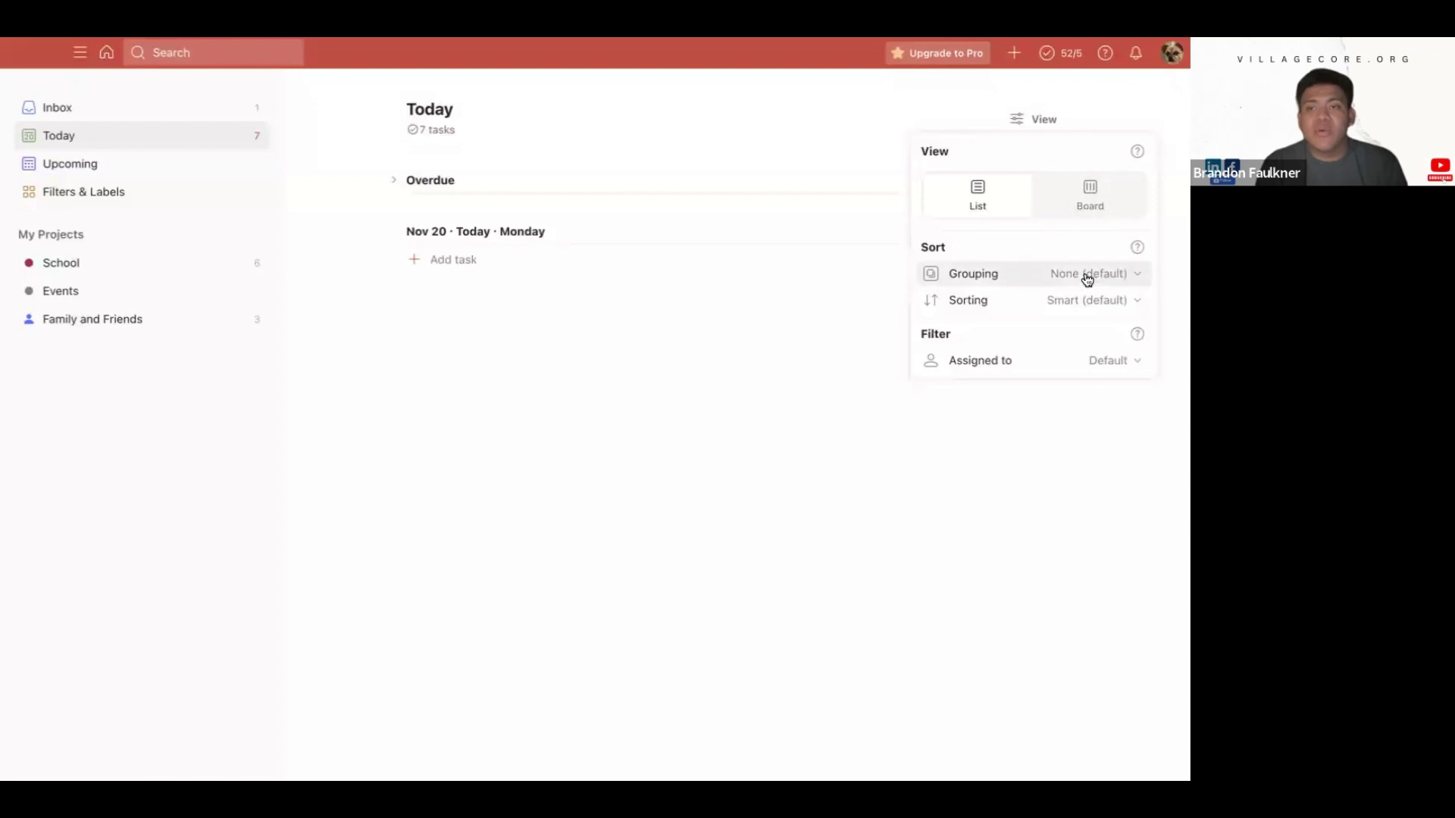
Check the Assigned to filter among the Today view's display options and close them
click(1098, 359)
click(1099, 359)
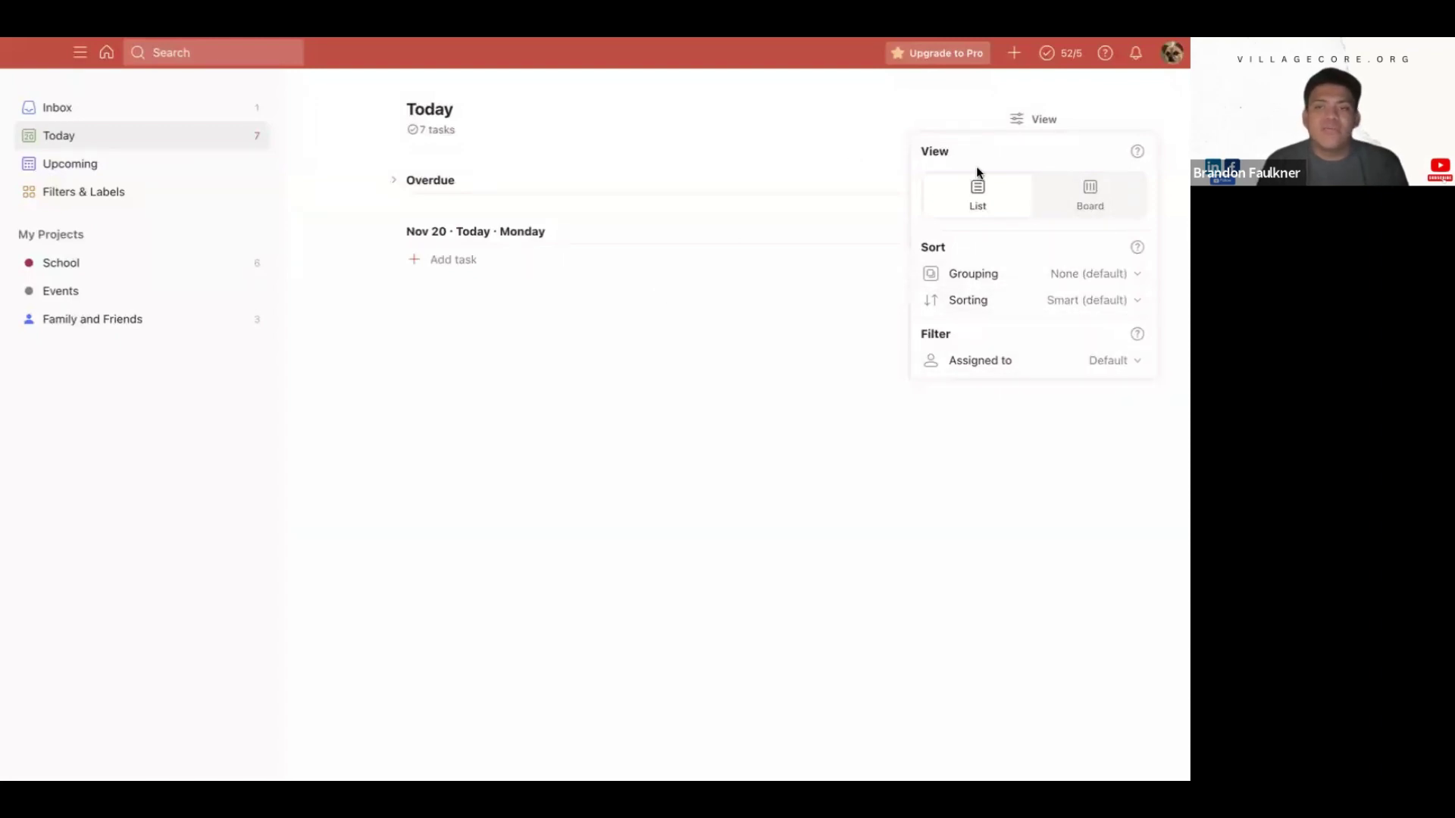
click(849, 118)
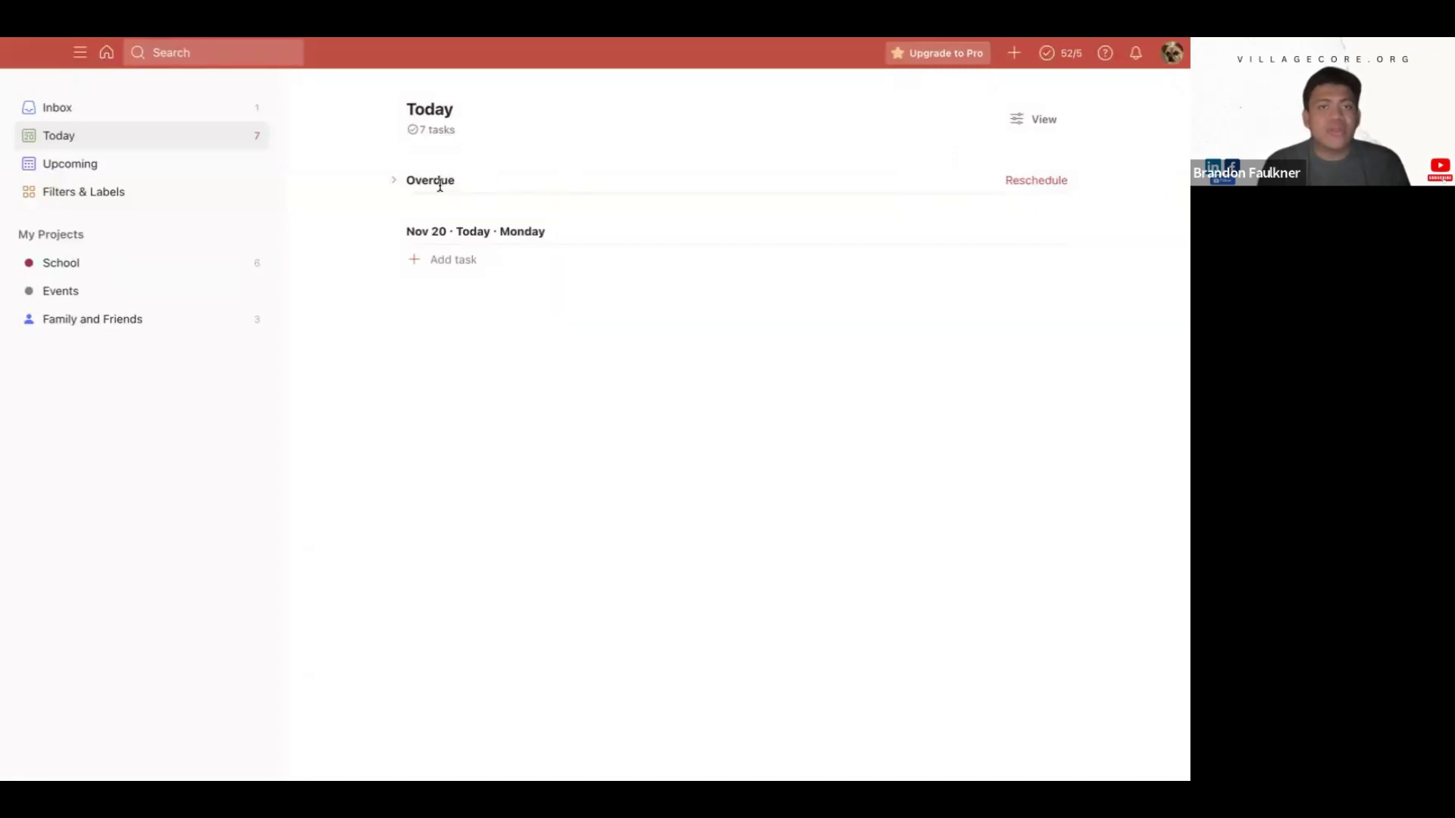
Expand the Overdue section in Today and mark all of its tasks as complete, from Check into College 100 class up to Current Events / Stanford
click(393, 178)
click(392, 177)
click(392, 177)
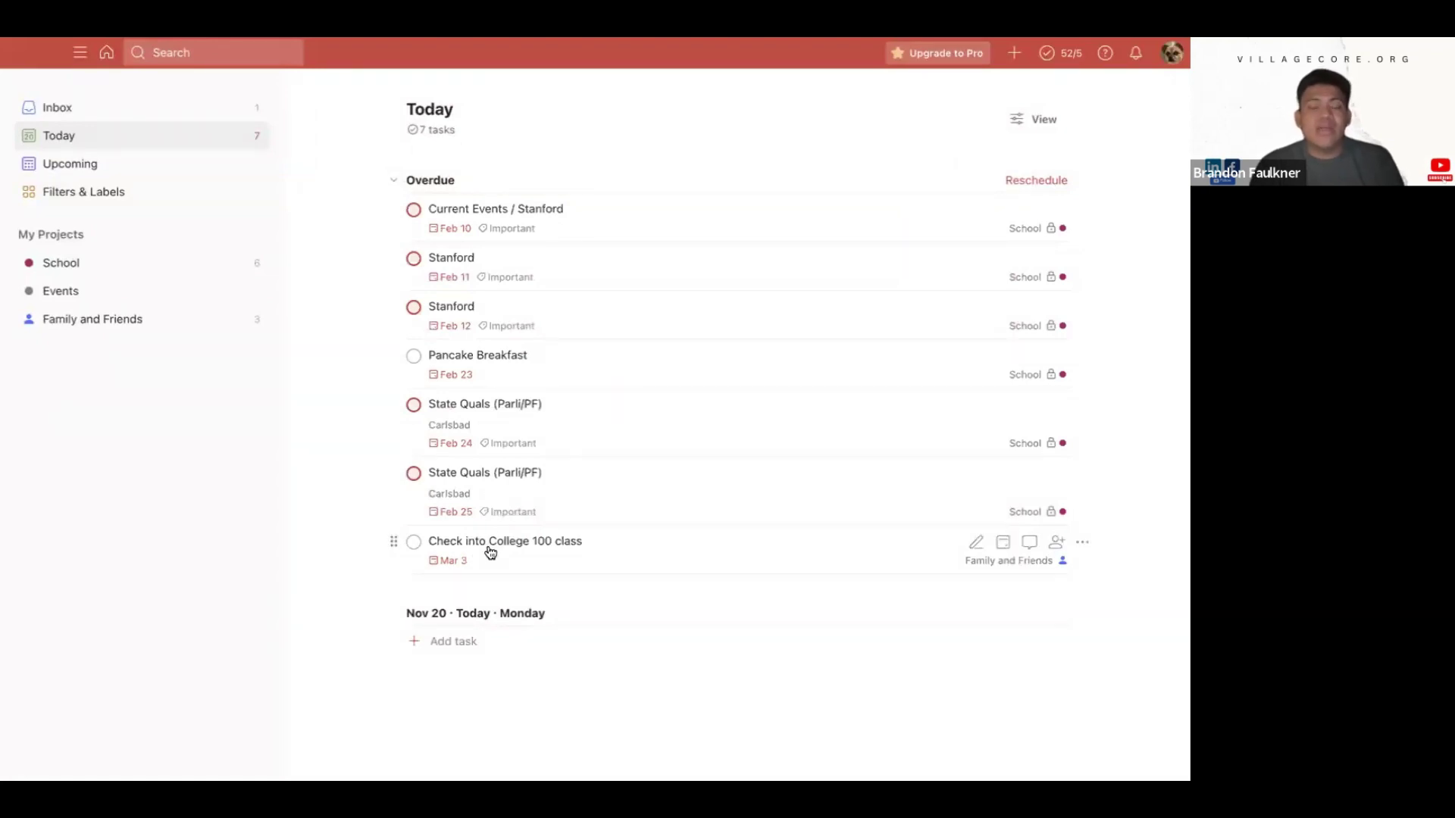
click(413, 542)
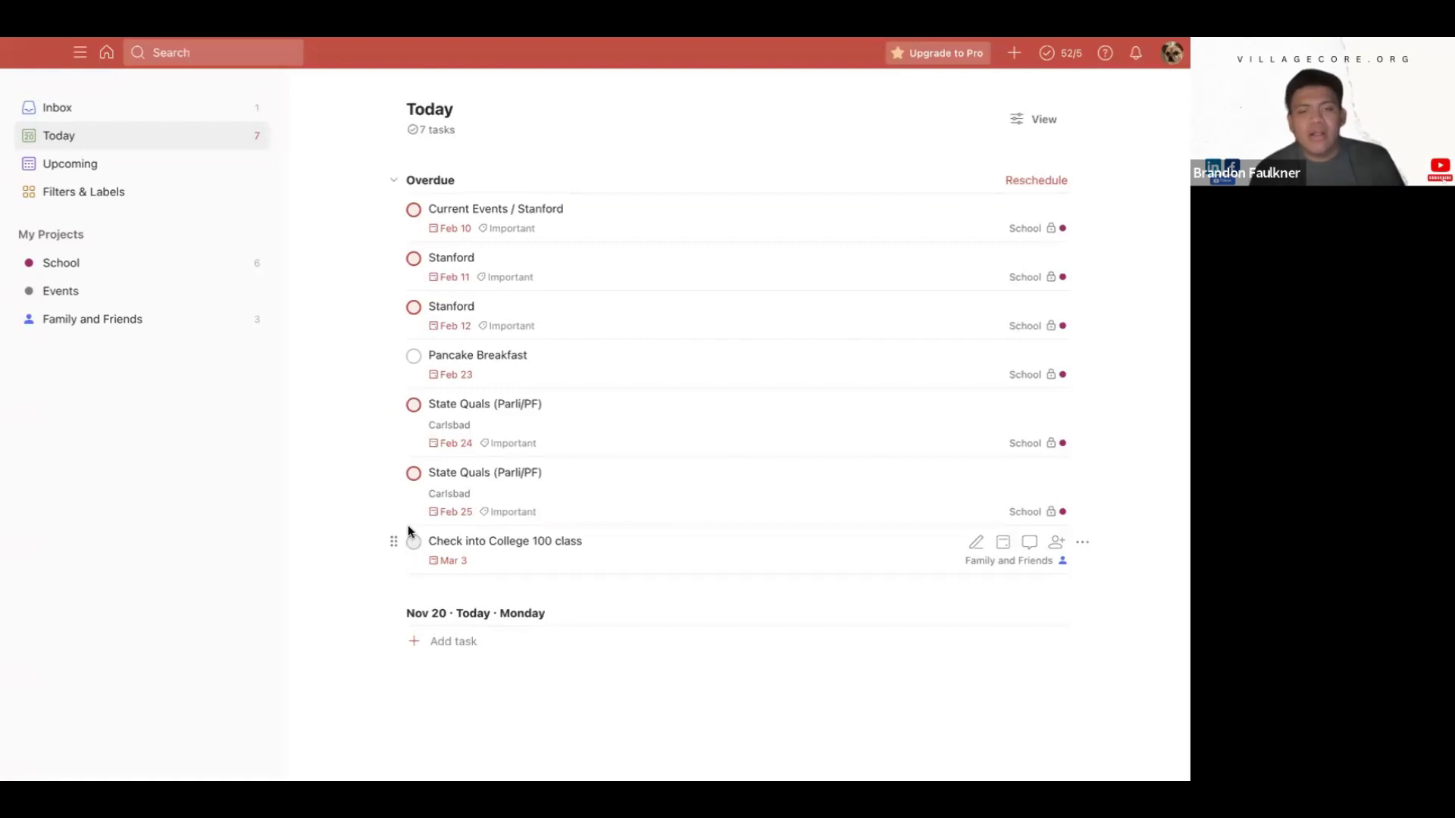
click(412, 475)
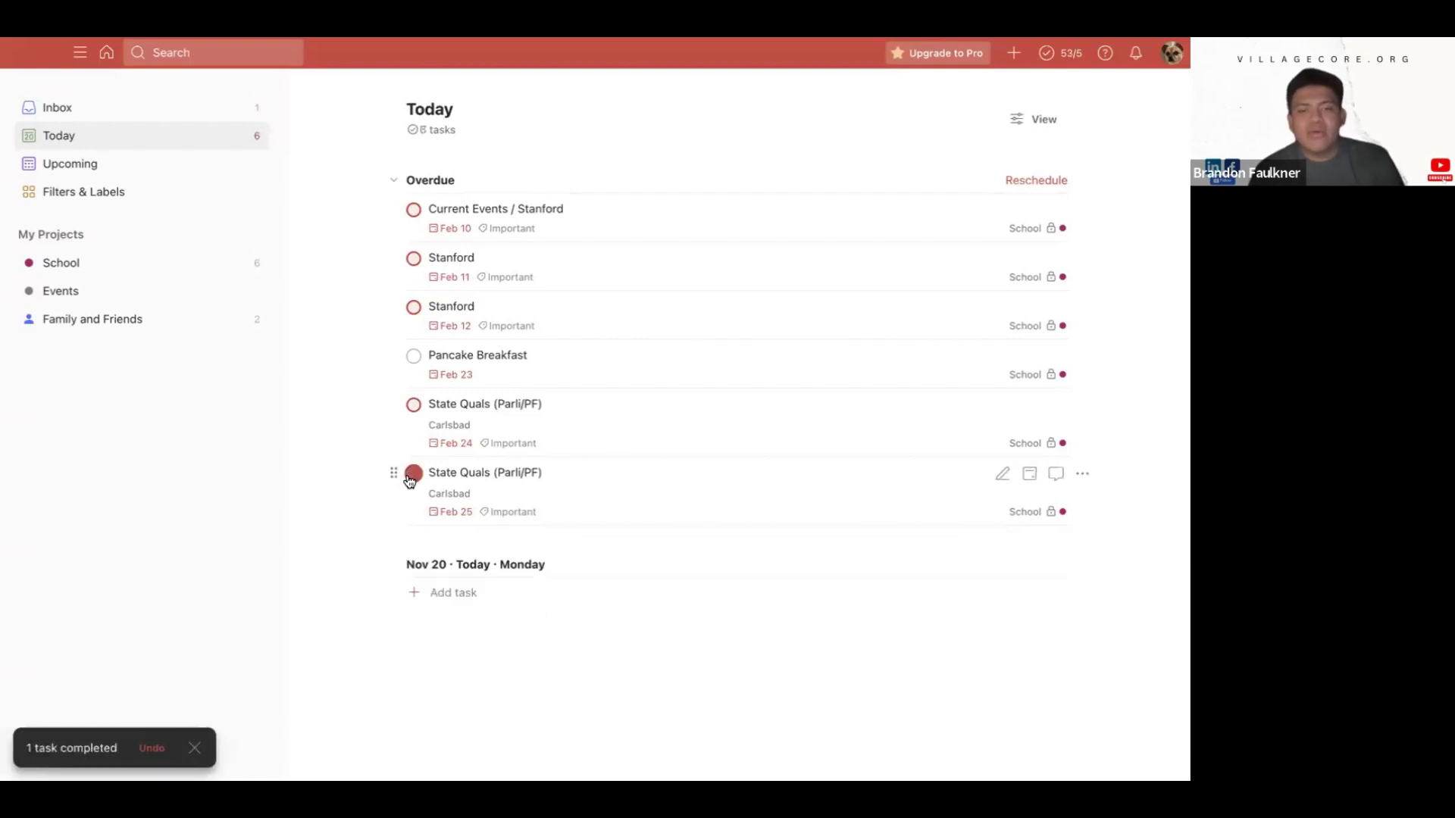
click(413, 405)
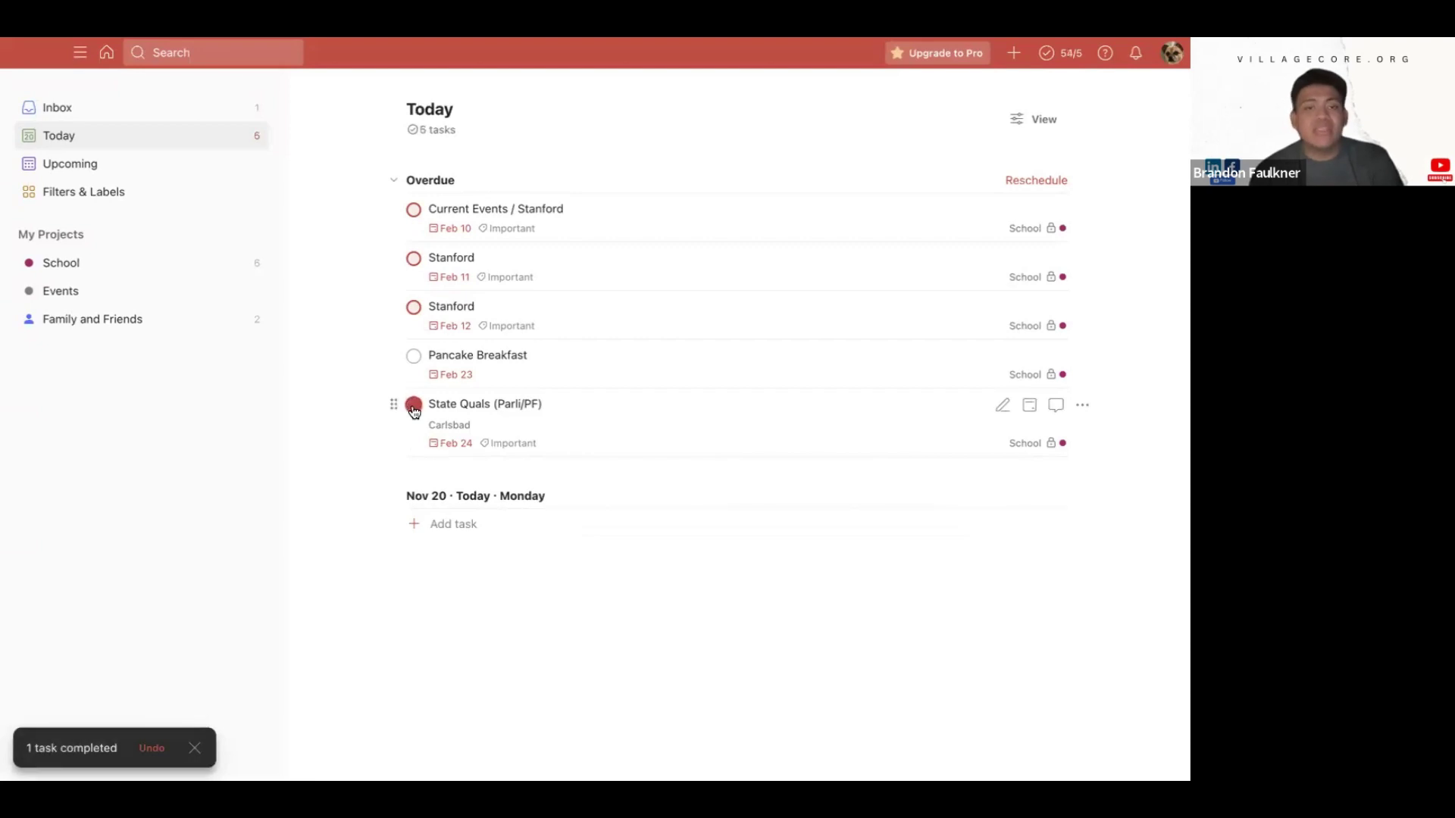
click(414, 357)
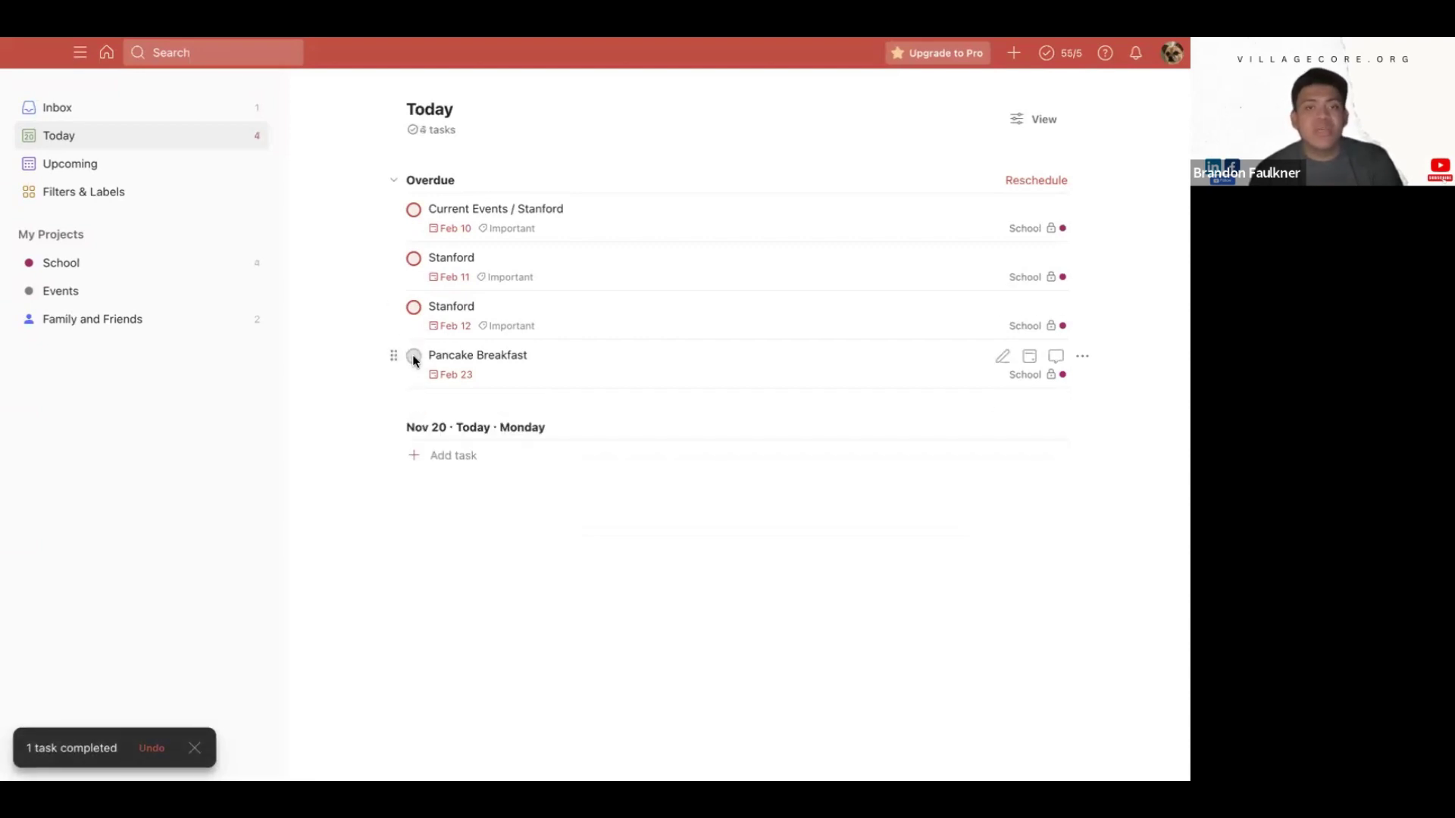
click(415, 310)
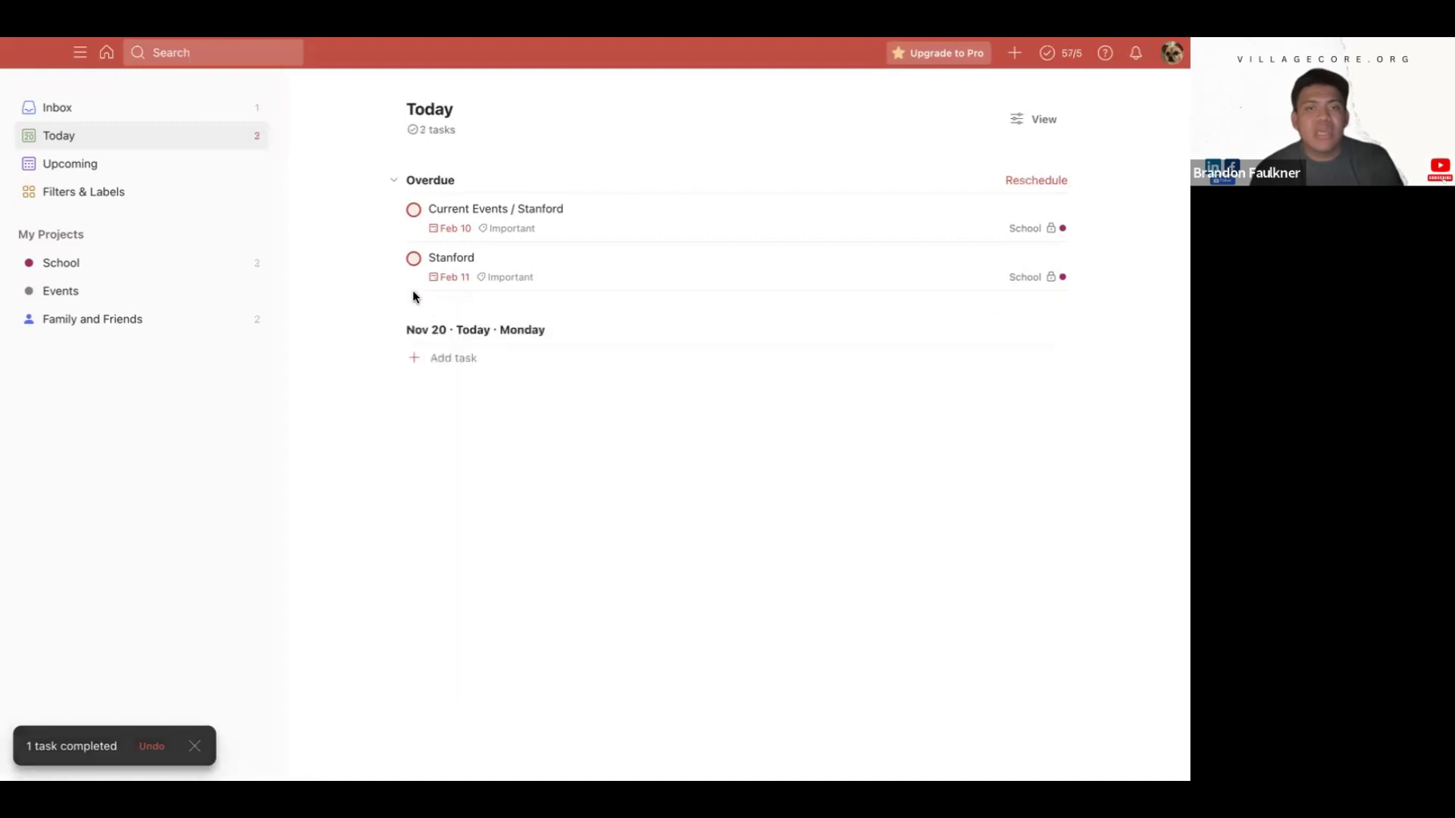
click(413, 259)
click(415, 211)
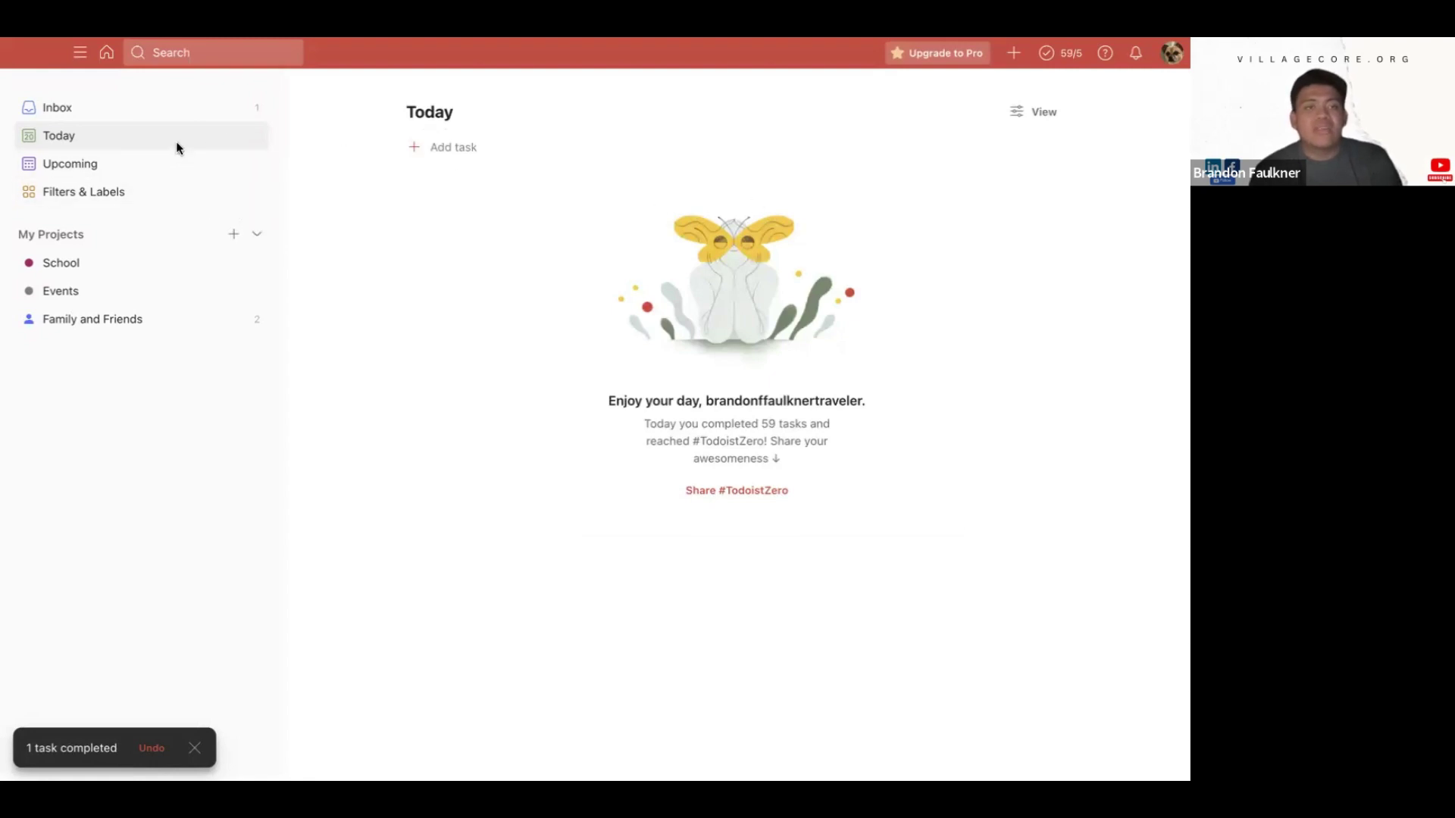
Review the tasks scheduled in Upcoming and open Filters & Labels
click(157, 168)
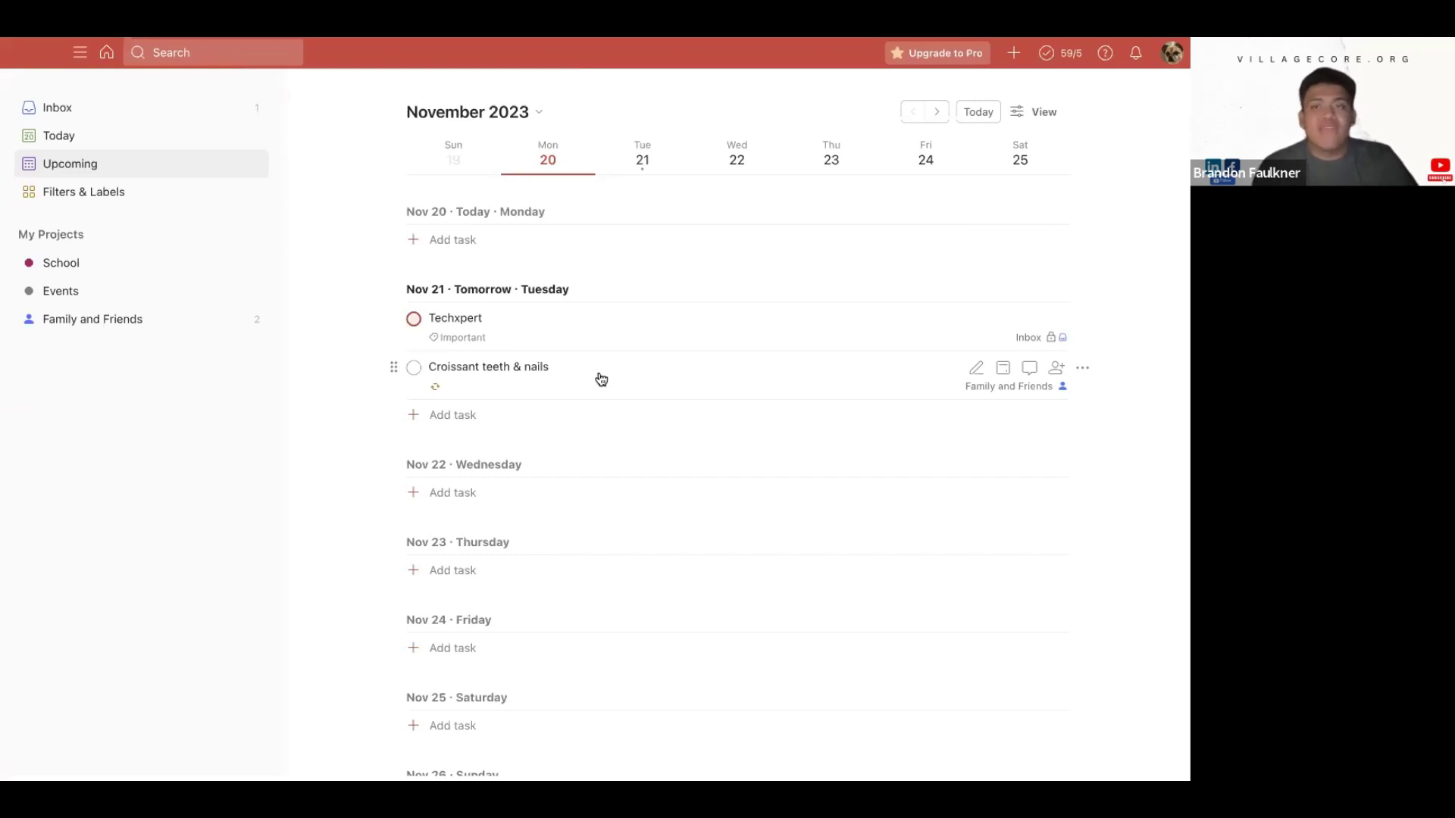
click(62, 195)
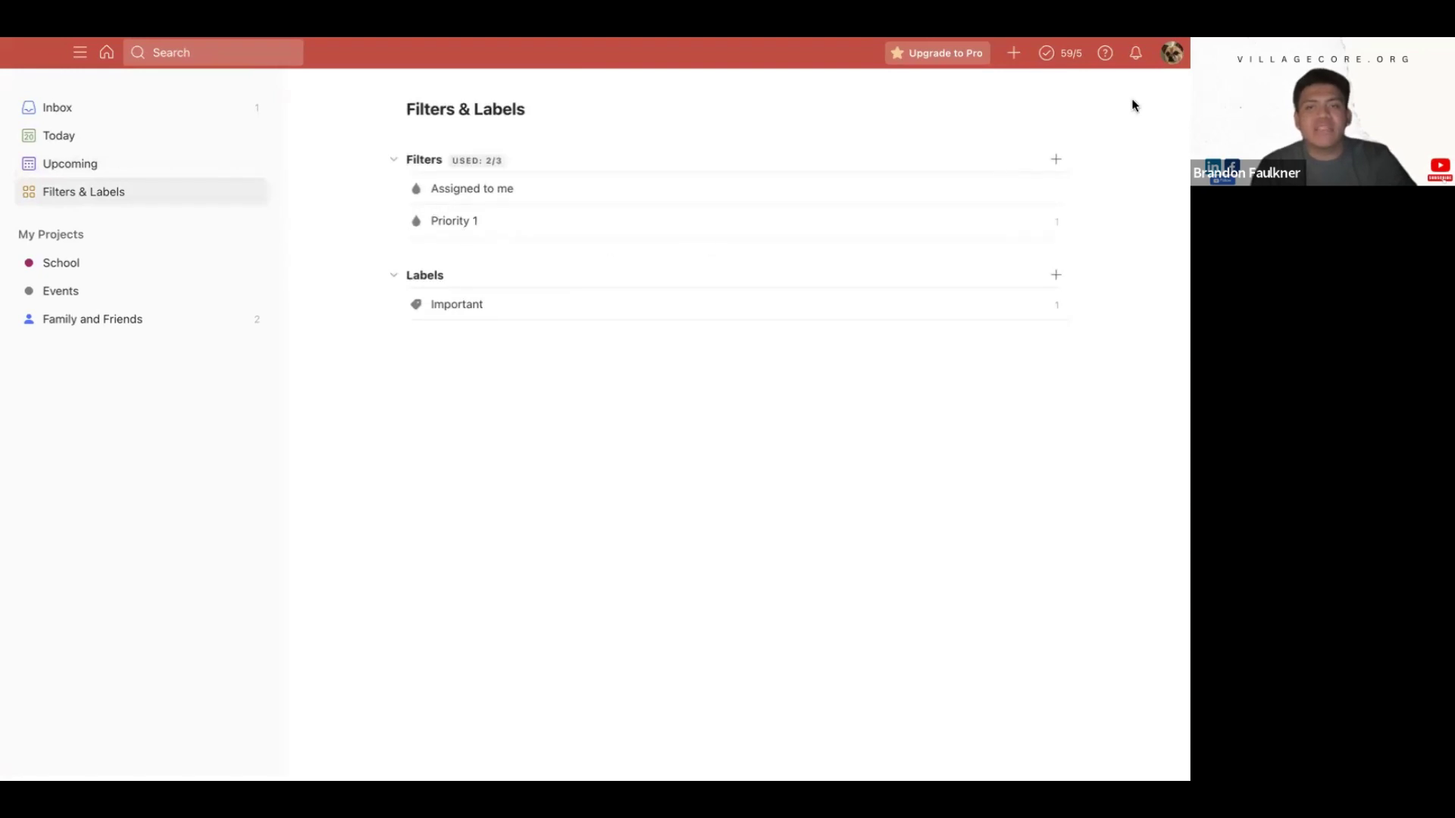
Start a new filter named Work with the color Blue and include it in the favorites
click(1058, 159)
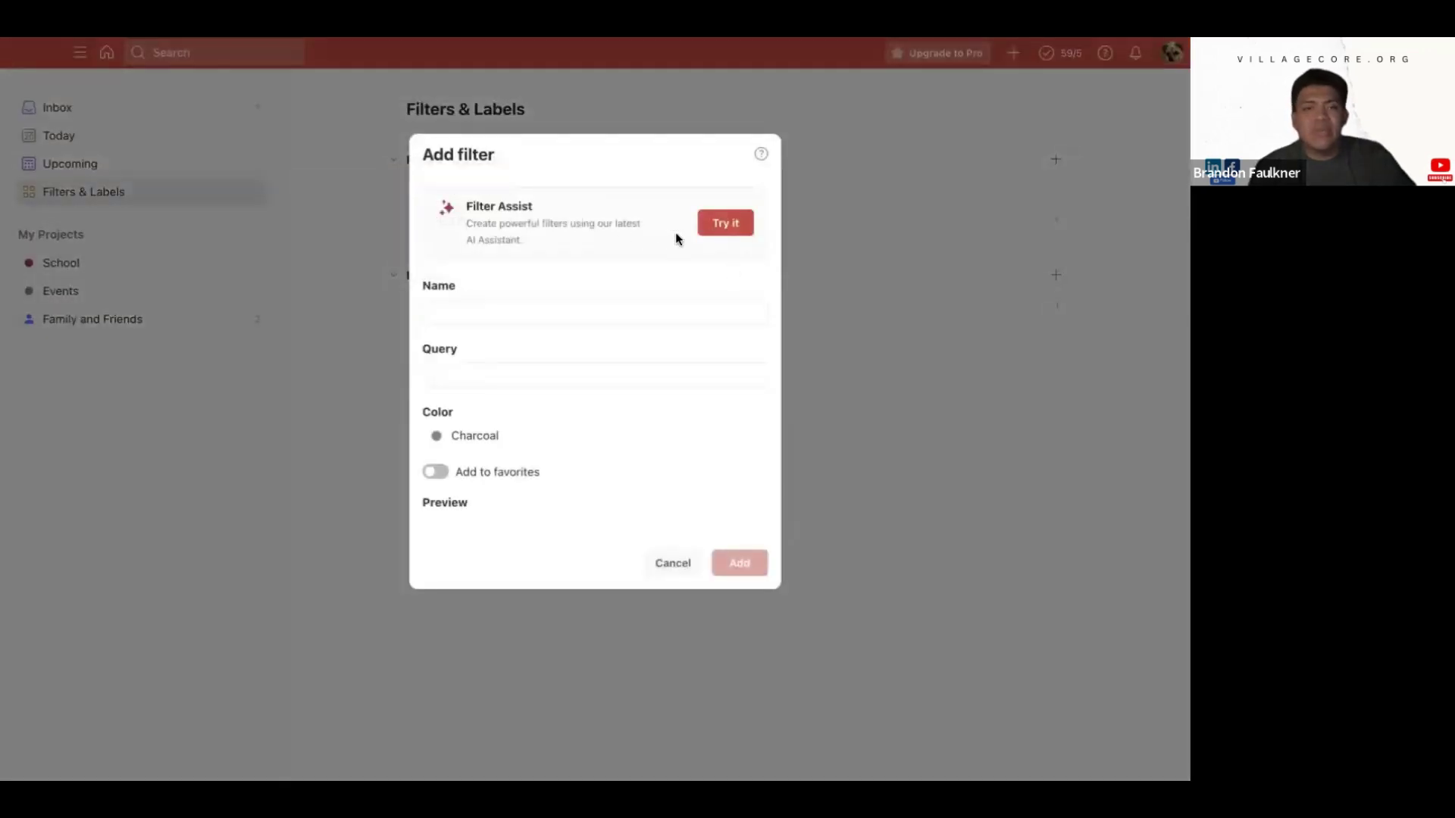
click(539, 318)
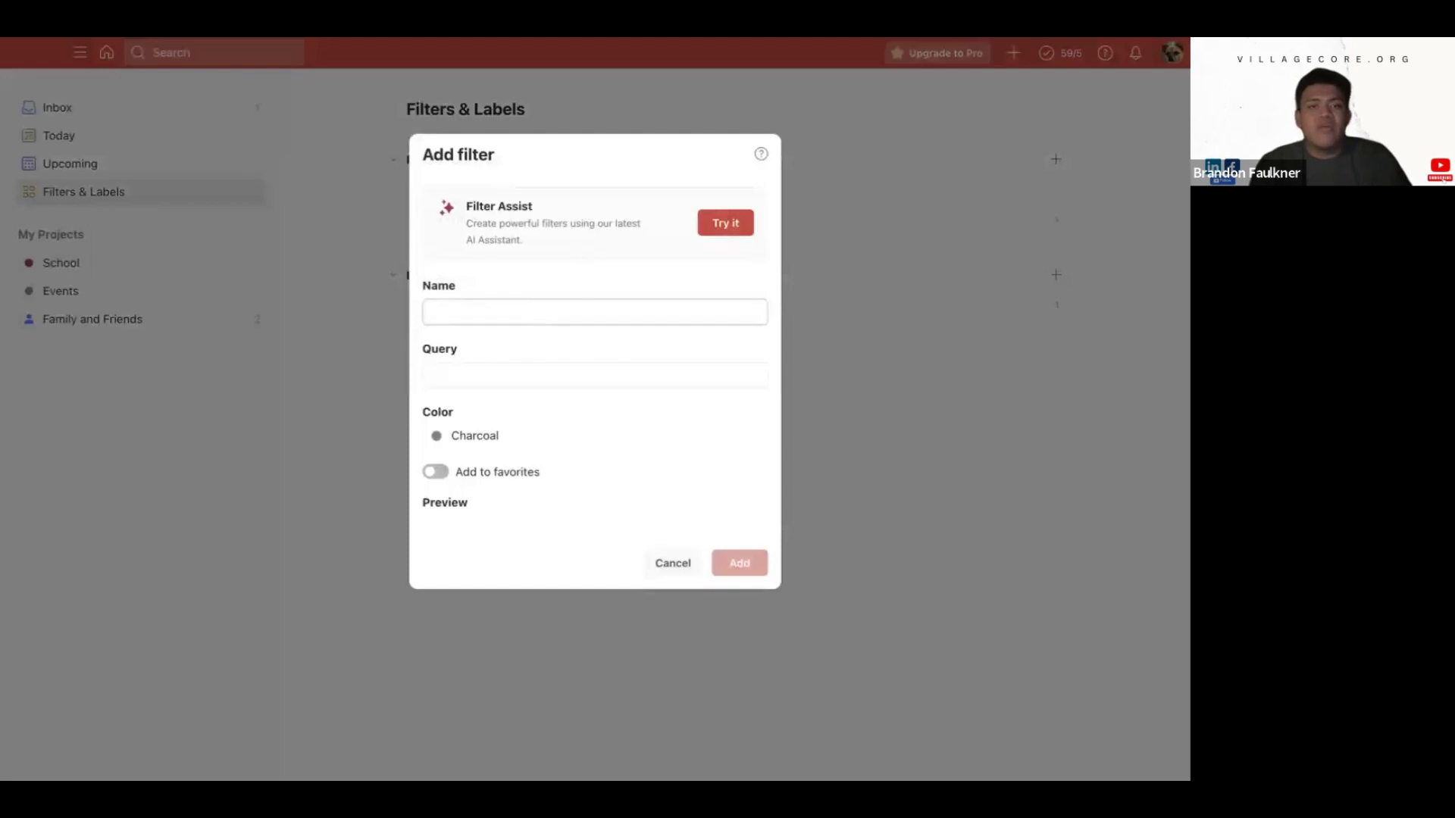
text(Work)
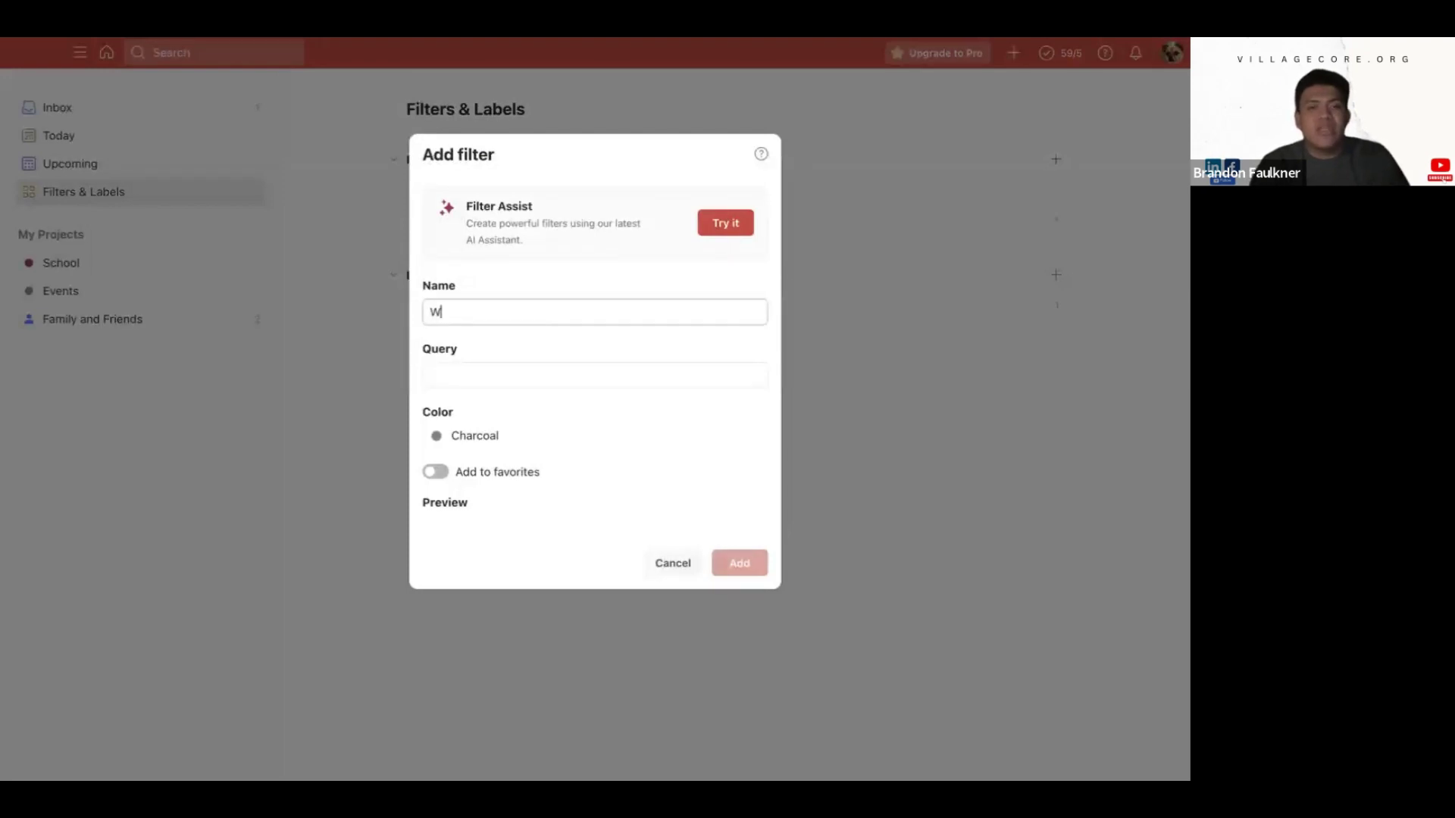
click(498, 365)
click(454, 447)
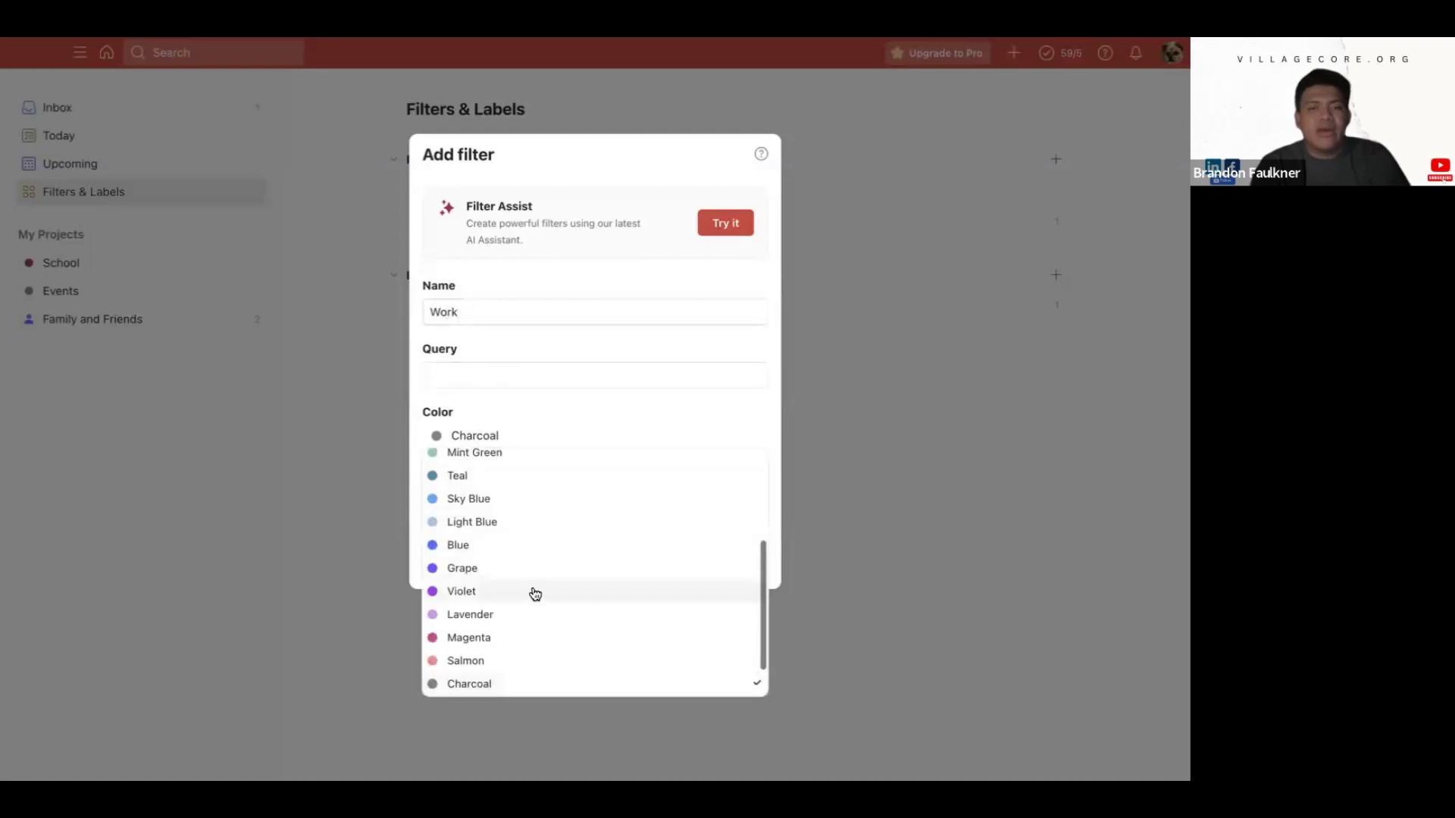
click(503, 544)
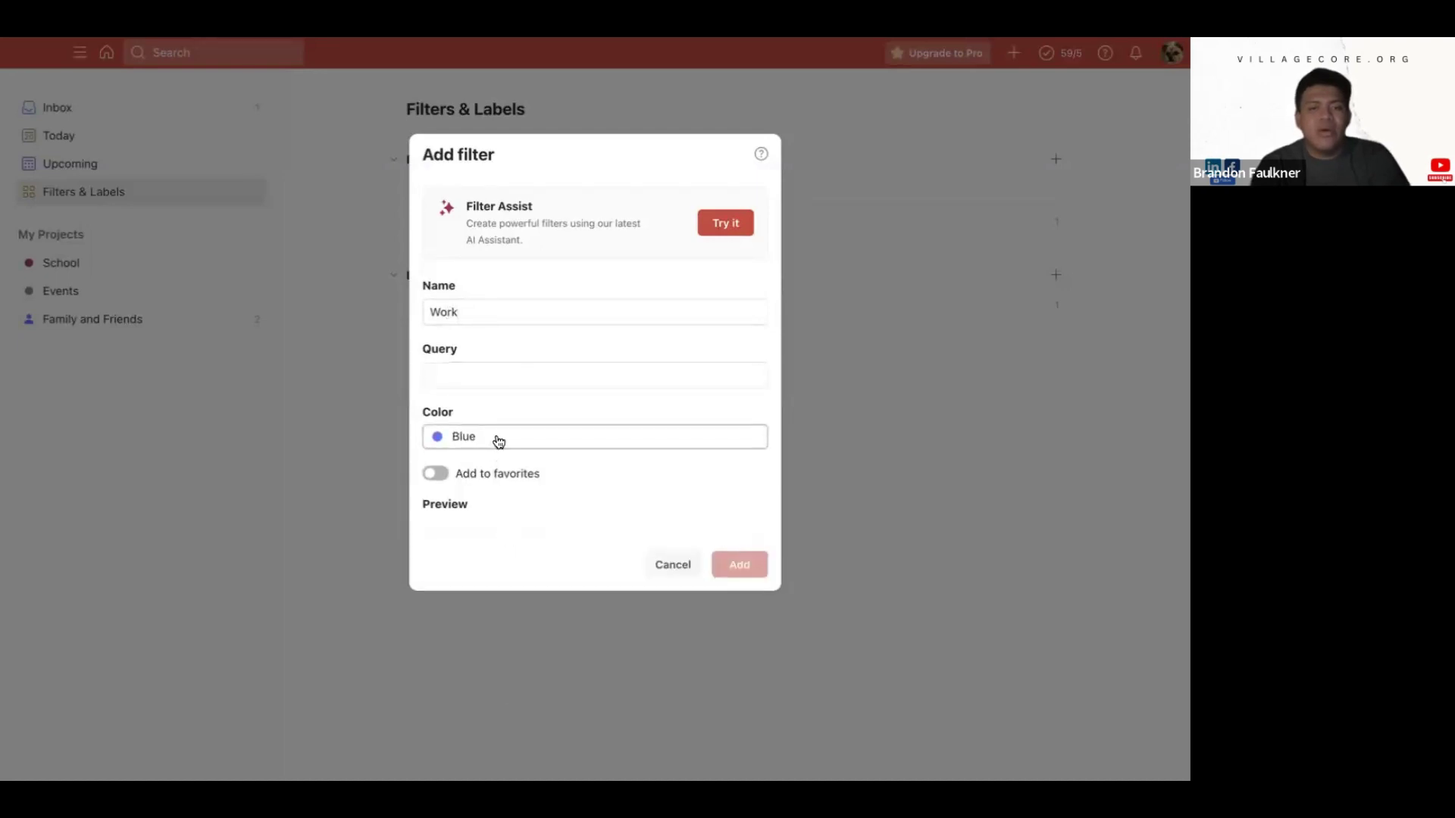
click(434, 473)
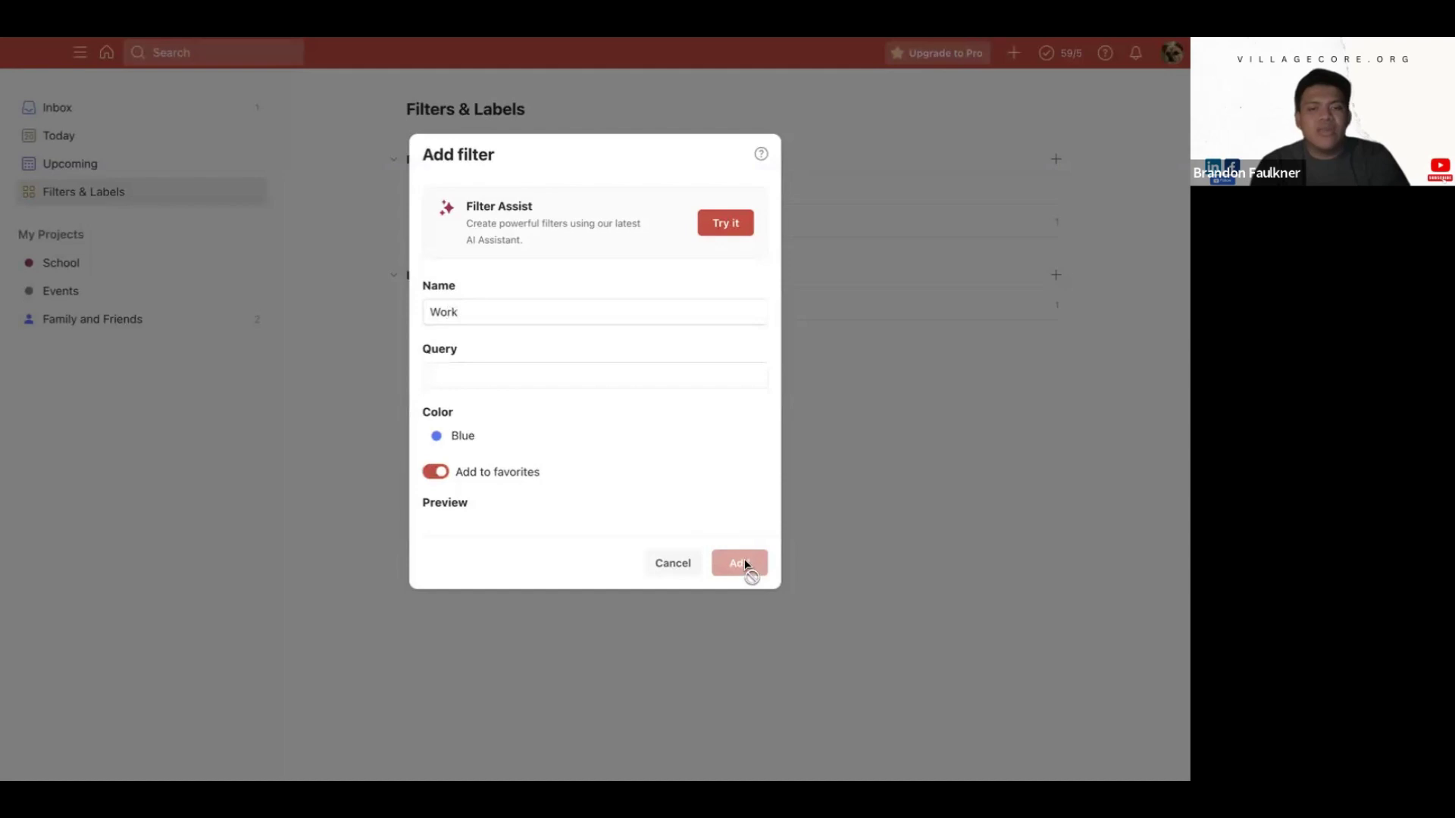
Set the Work filter's query to Techxpert and add the filter
click(523, 367)
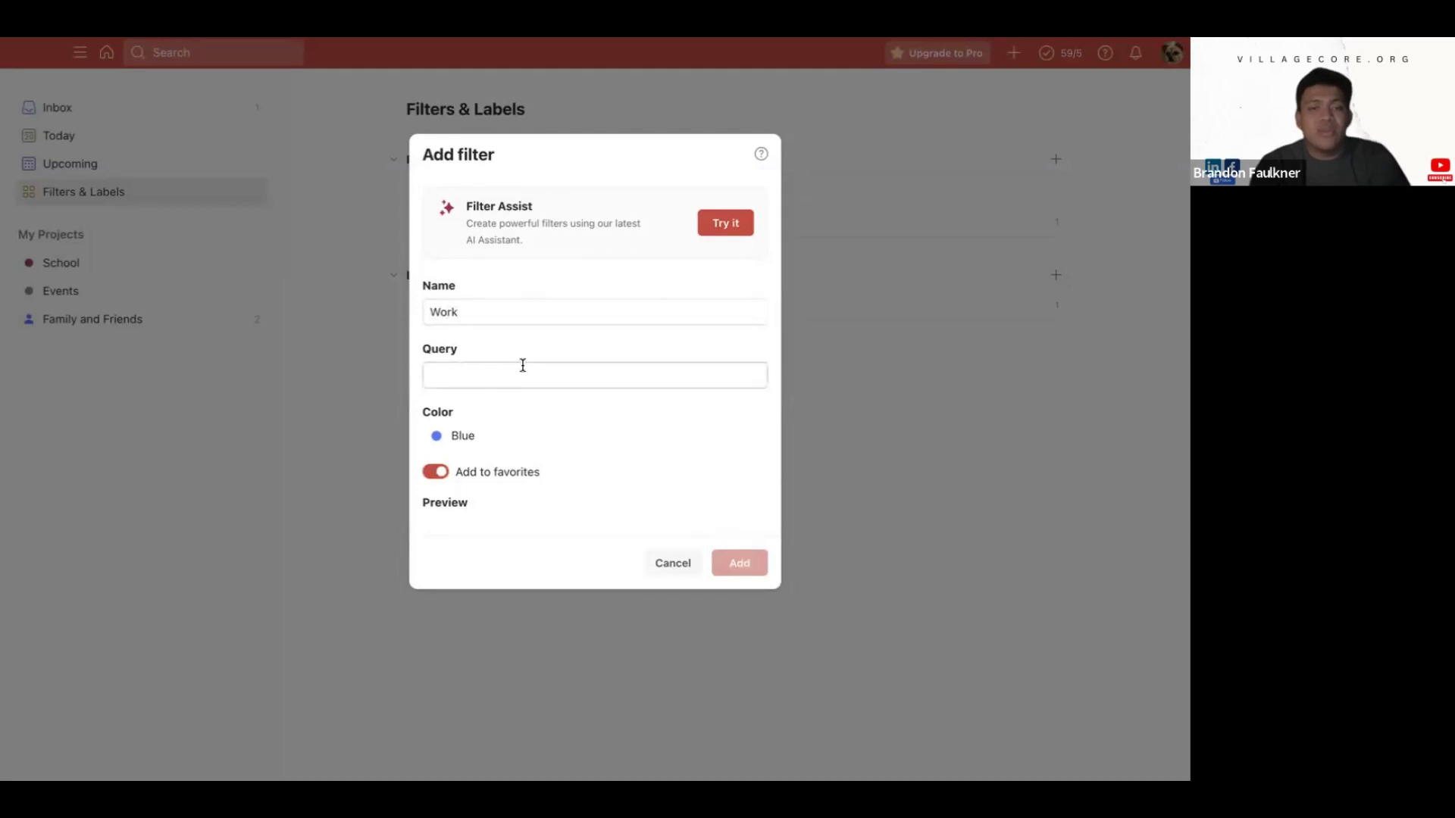
text(Tech )
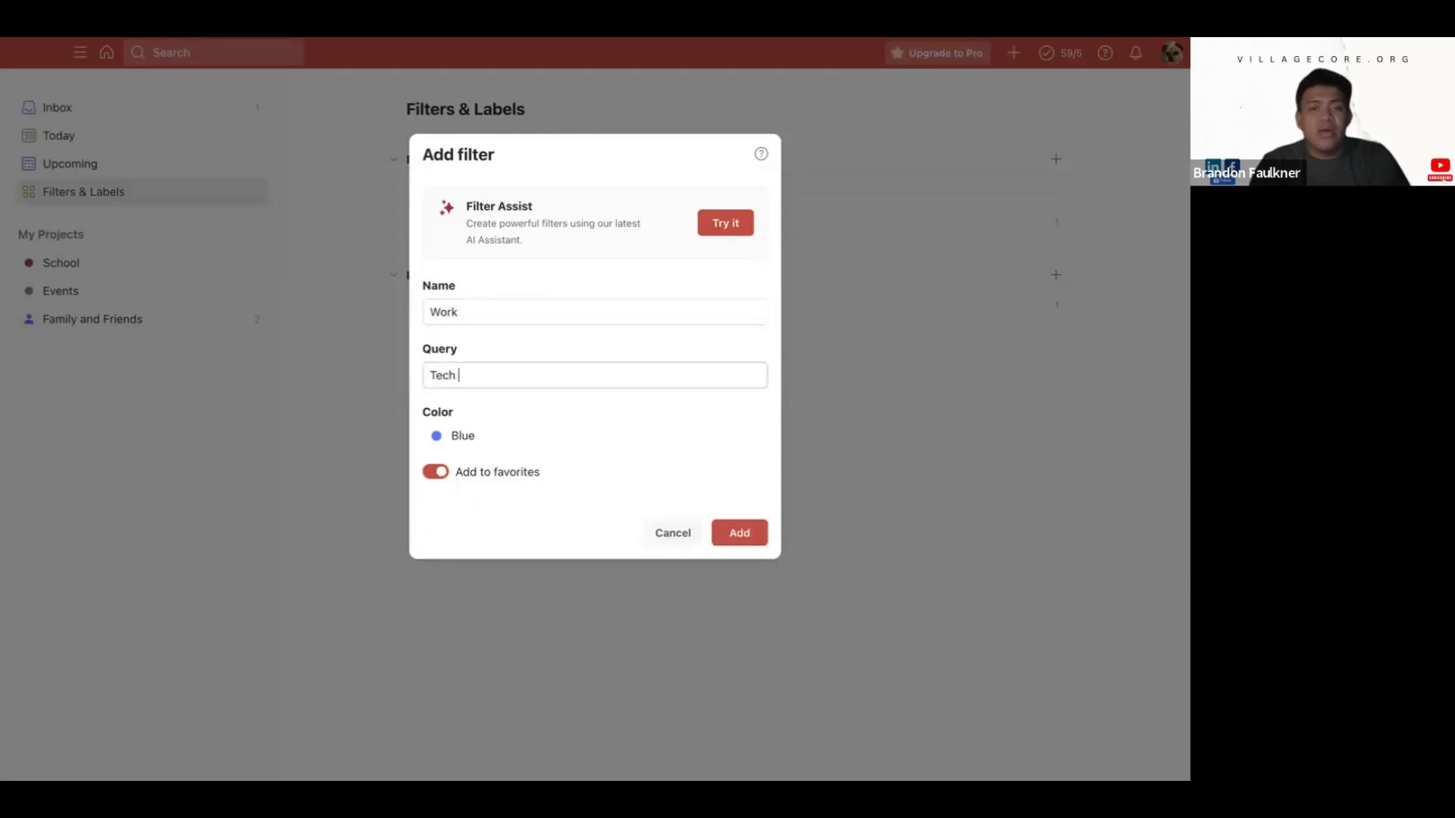
text(p)
text(per)
click(739, 532)
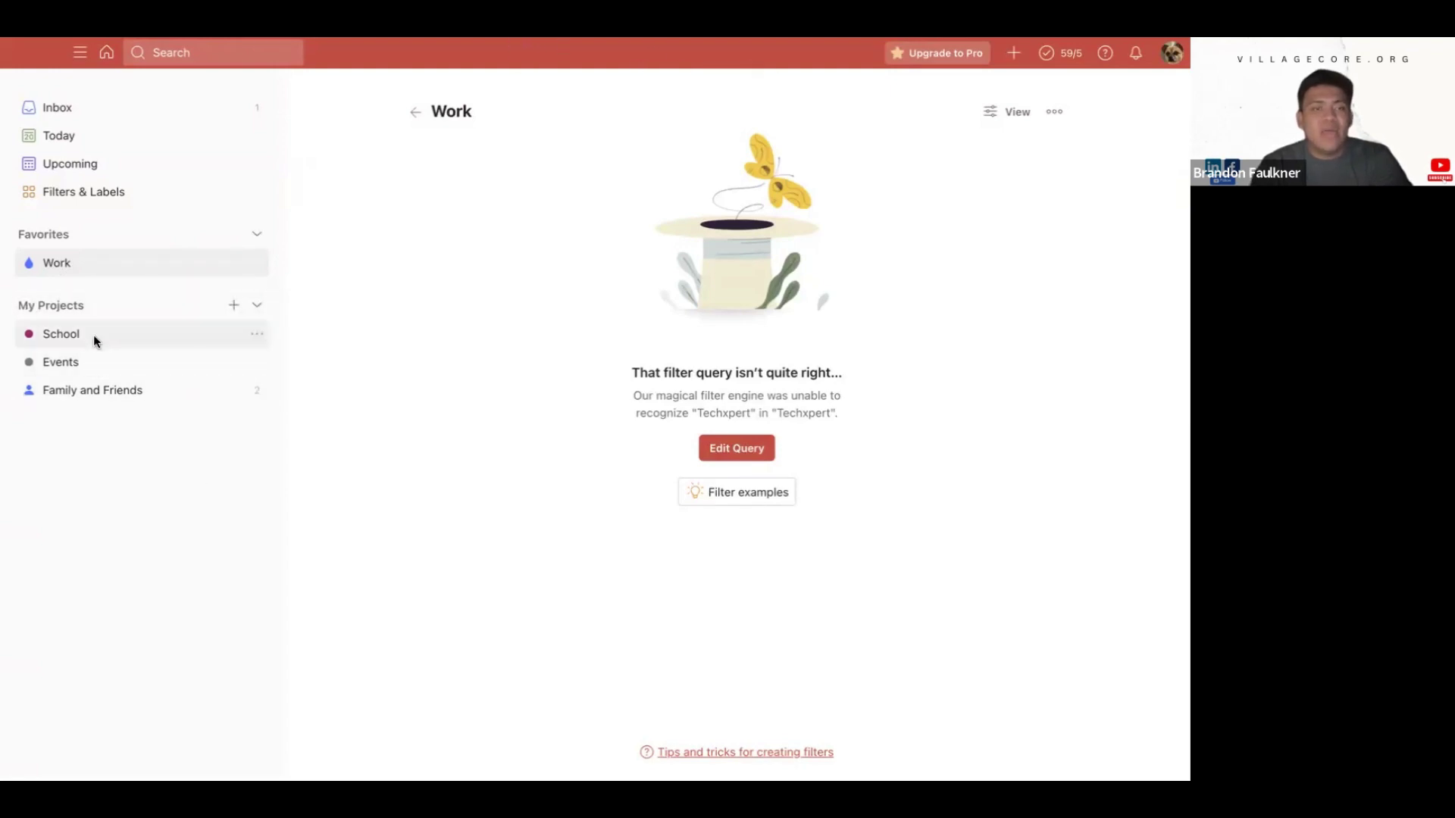
Open the My Projects overview and look through the School and Events projects, ending on School
click(125, 306)
click(166, 335)
click(163, 305)
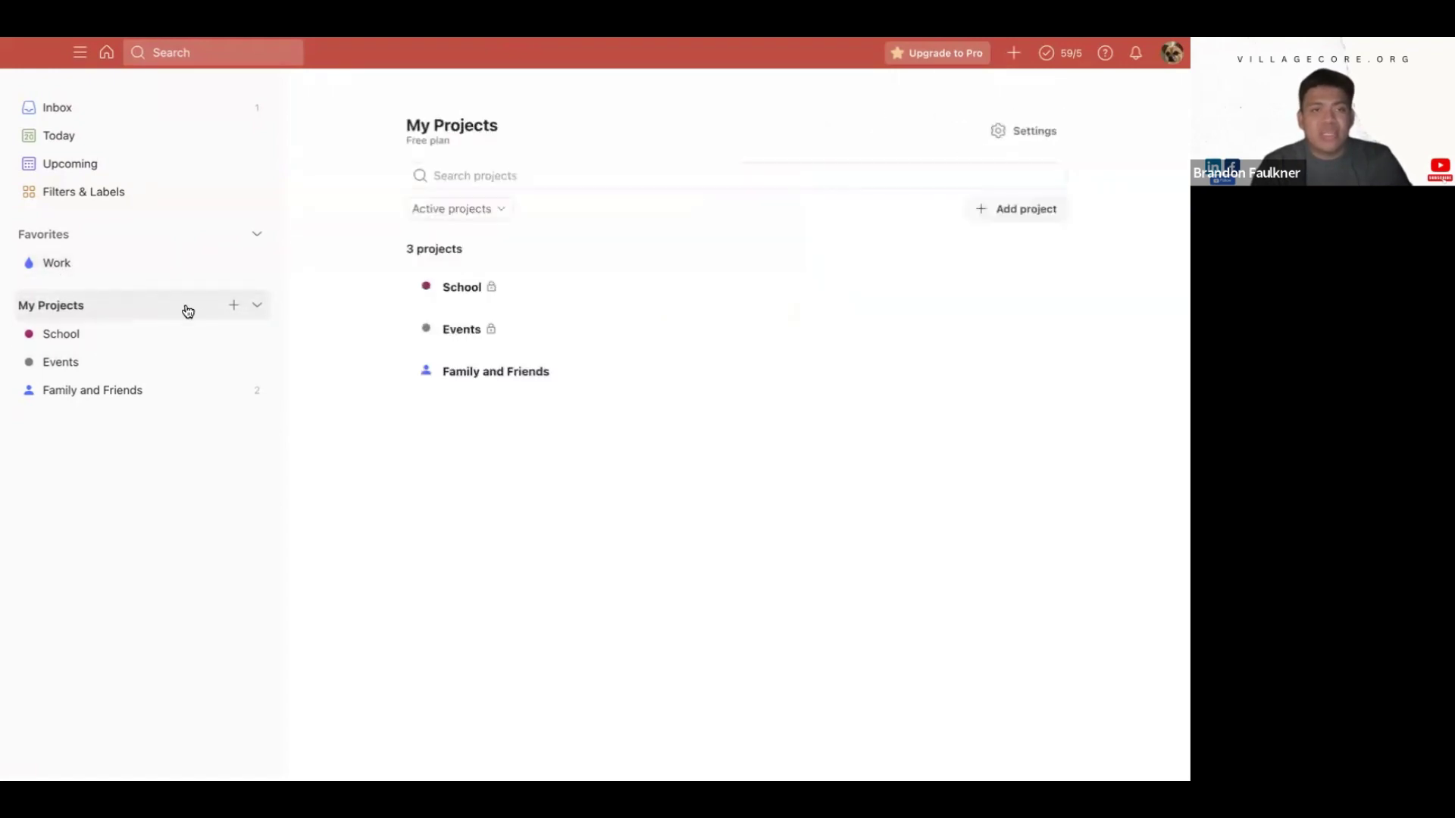
click(513, 287)
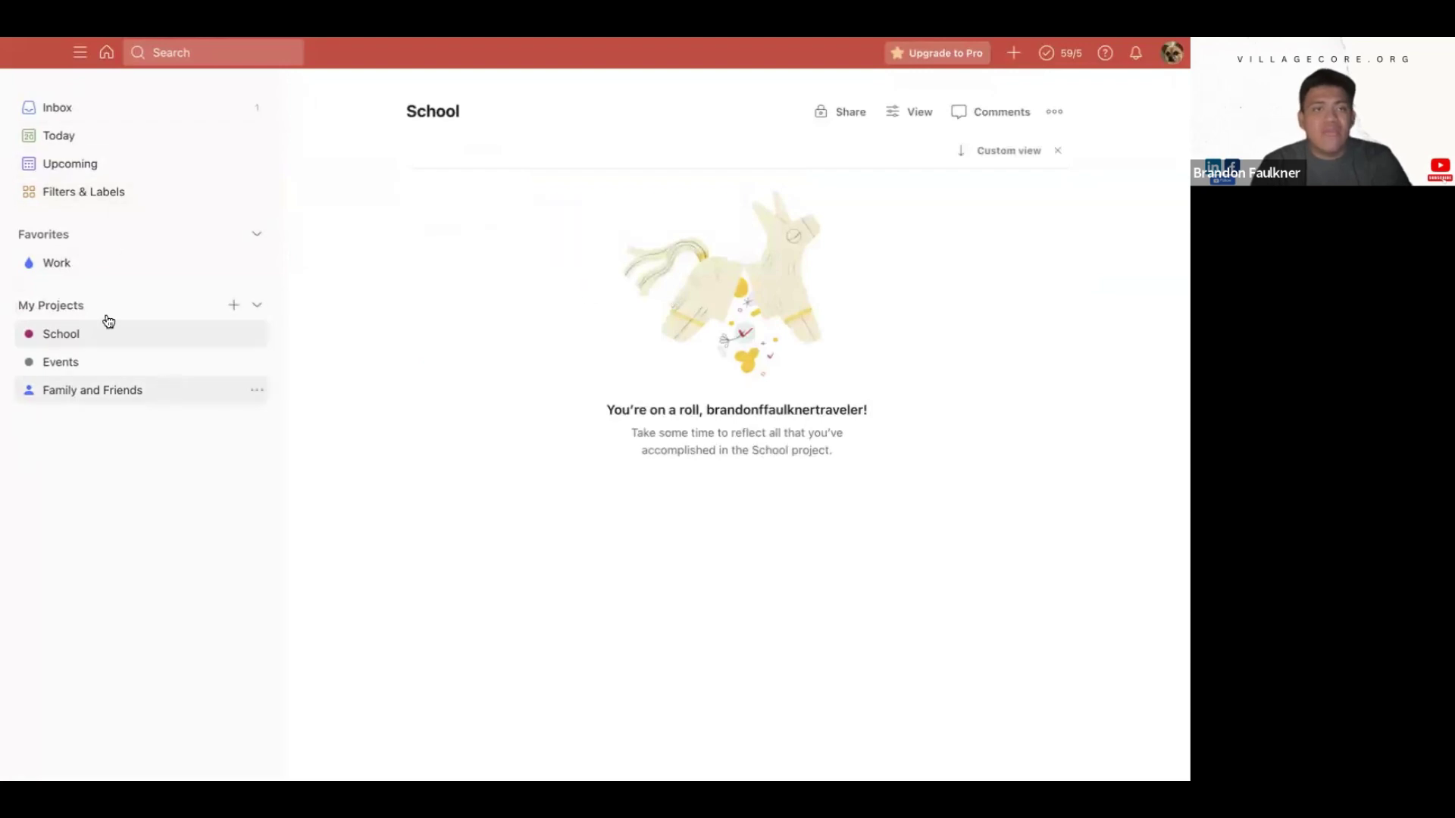
click(57, 365)
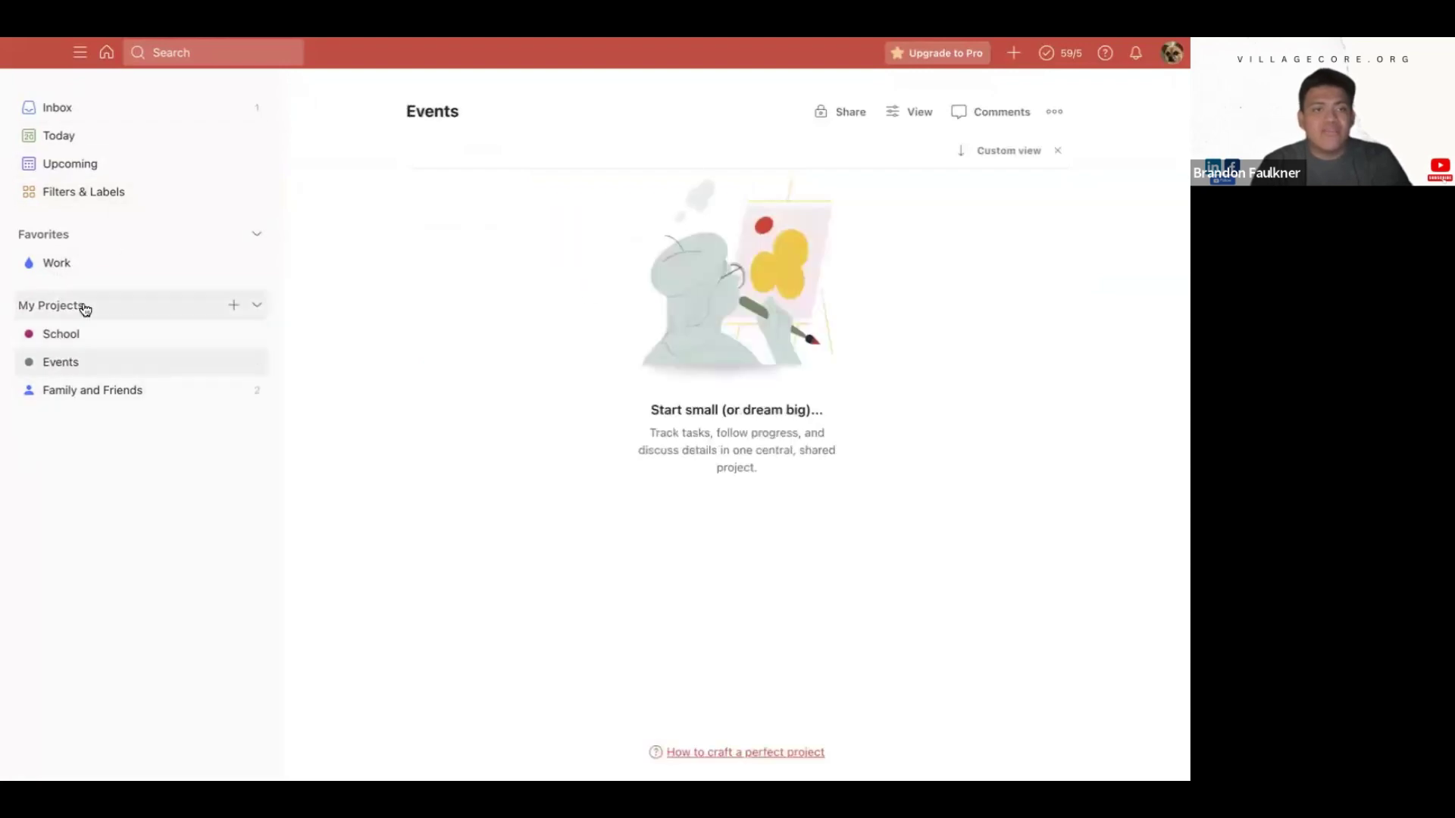
click(94, 346)
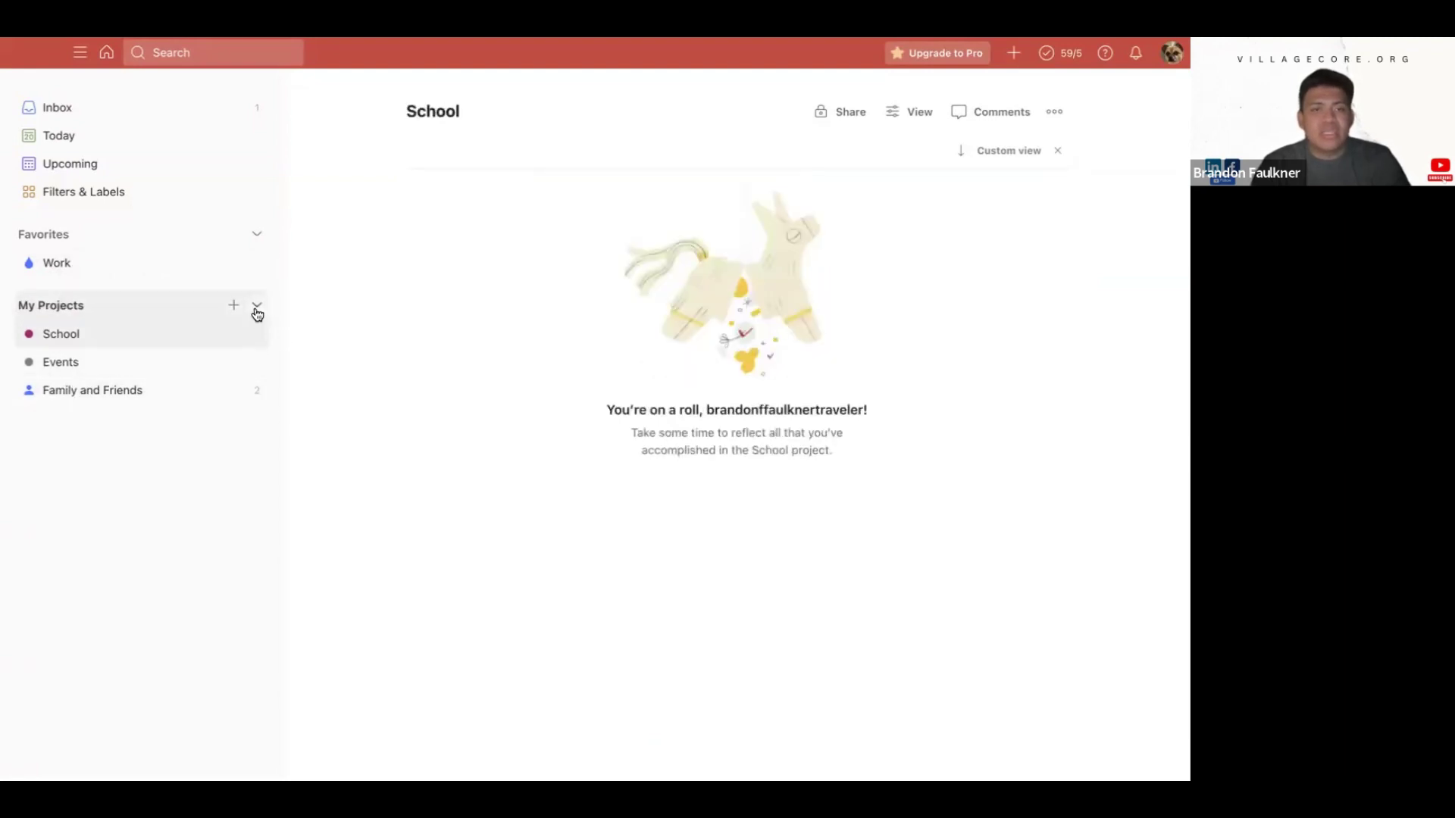
Collapse and re-expand the My Projects list, and open the new project form and dismiss it unsaved
click(257, 311)
click(257, 311)
click(234, 305)
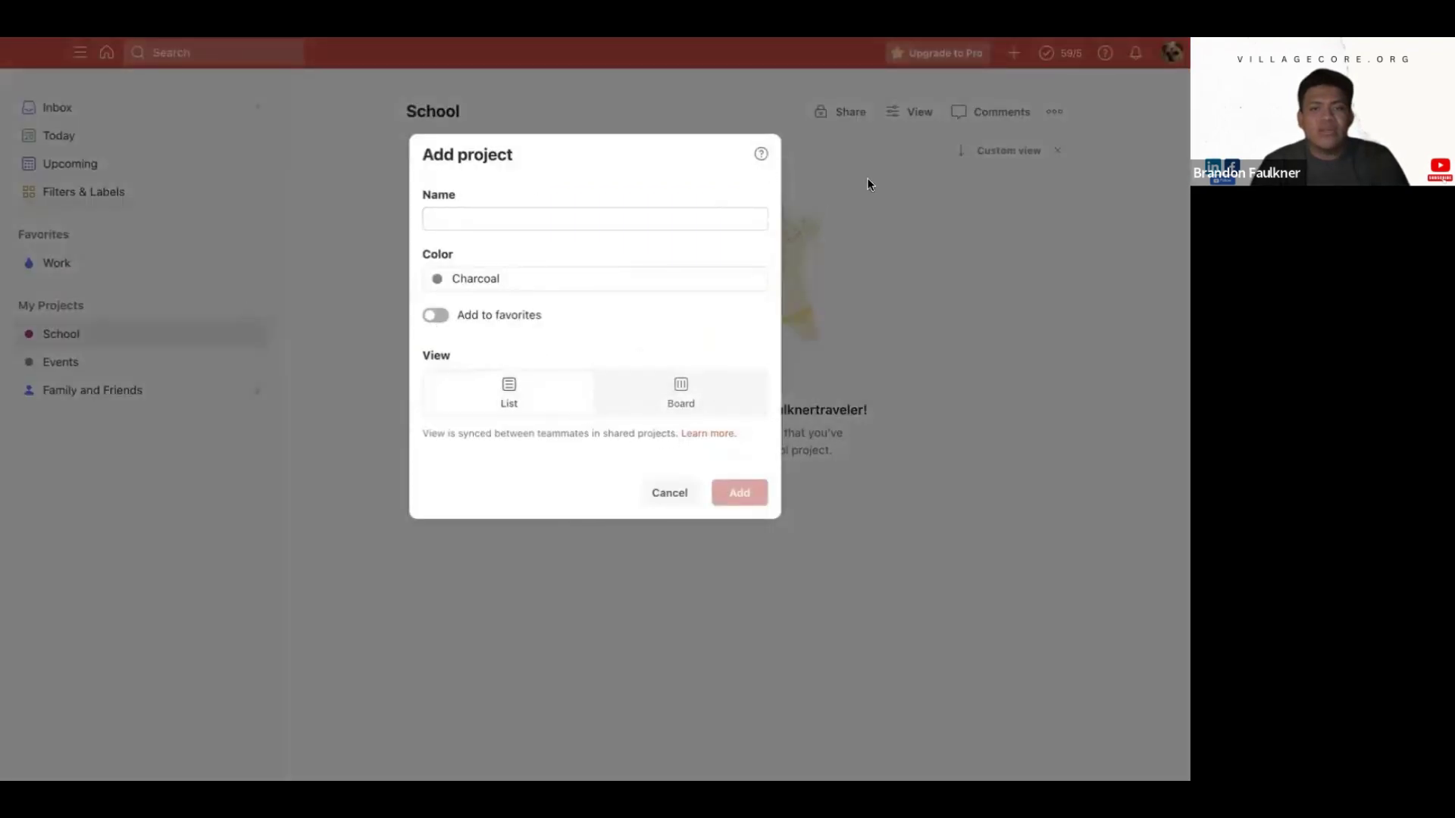
click(888, 438)
click(156, 342)
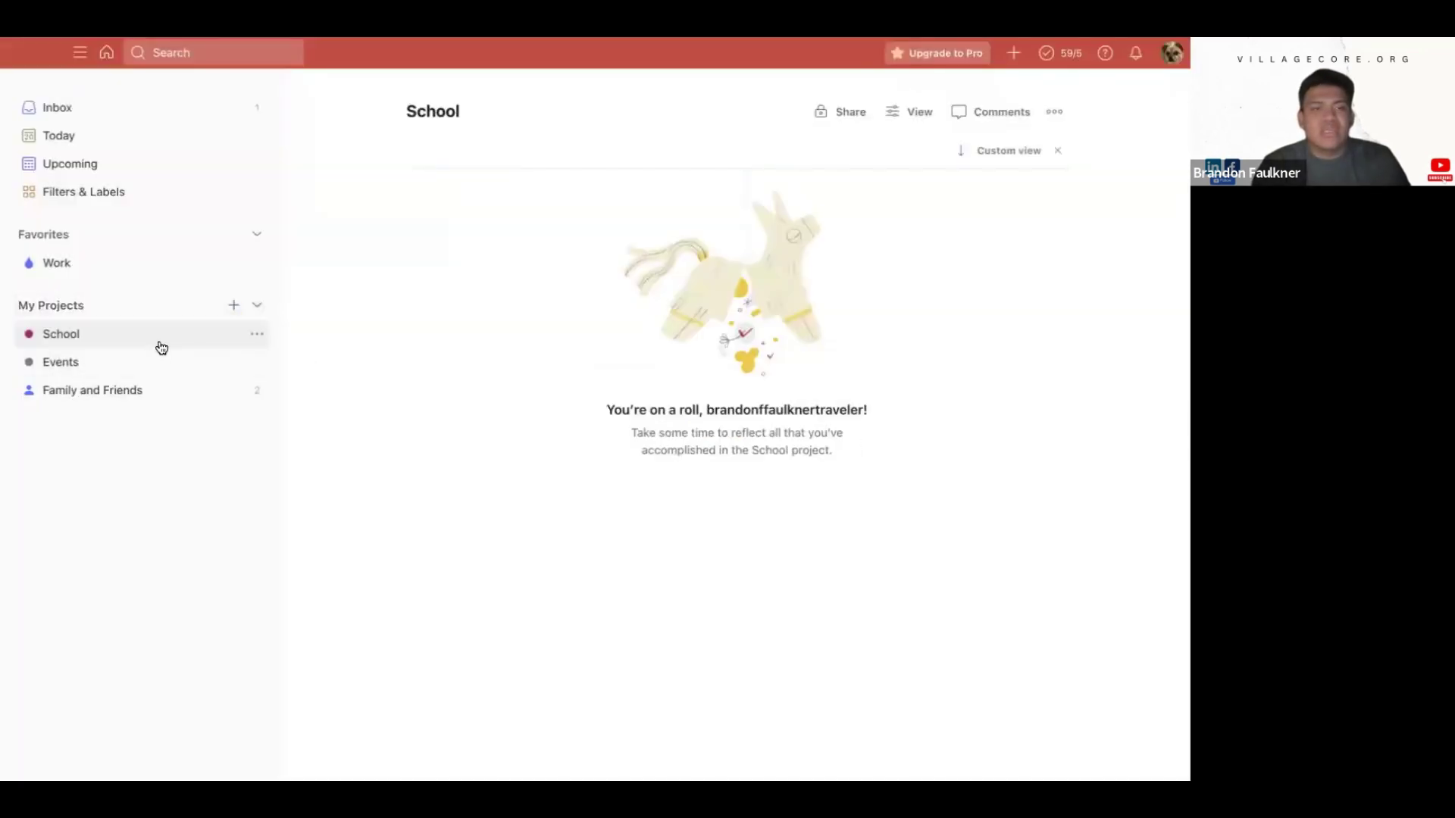
Review the School project's options, such as Edit, Share, Duplicate and Archive, and close them
click(256, 335)
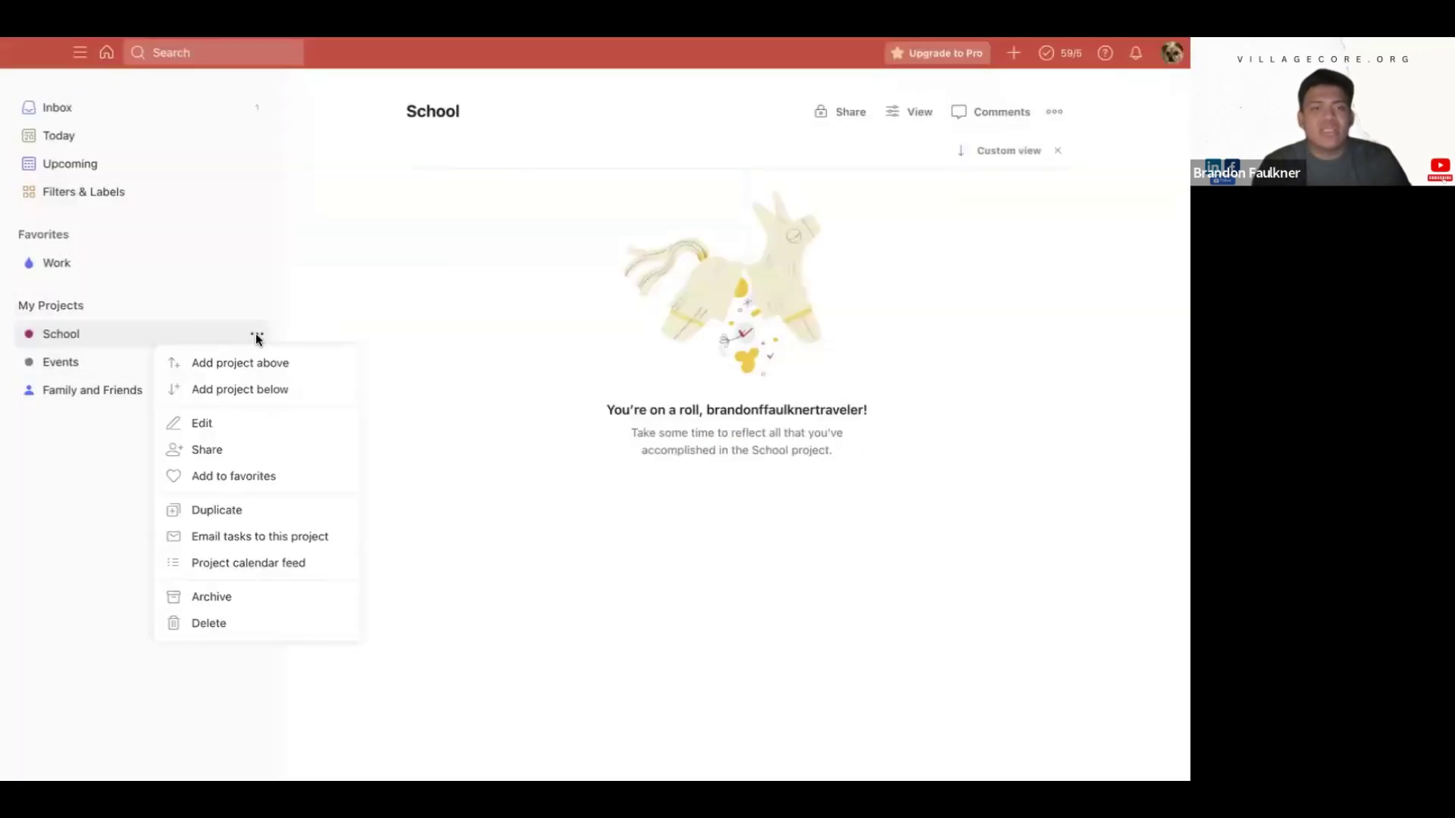
click(257, 336)
click(256, 336)
key(Escape)
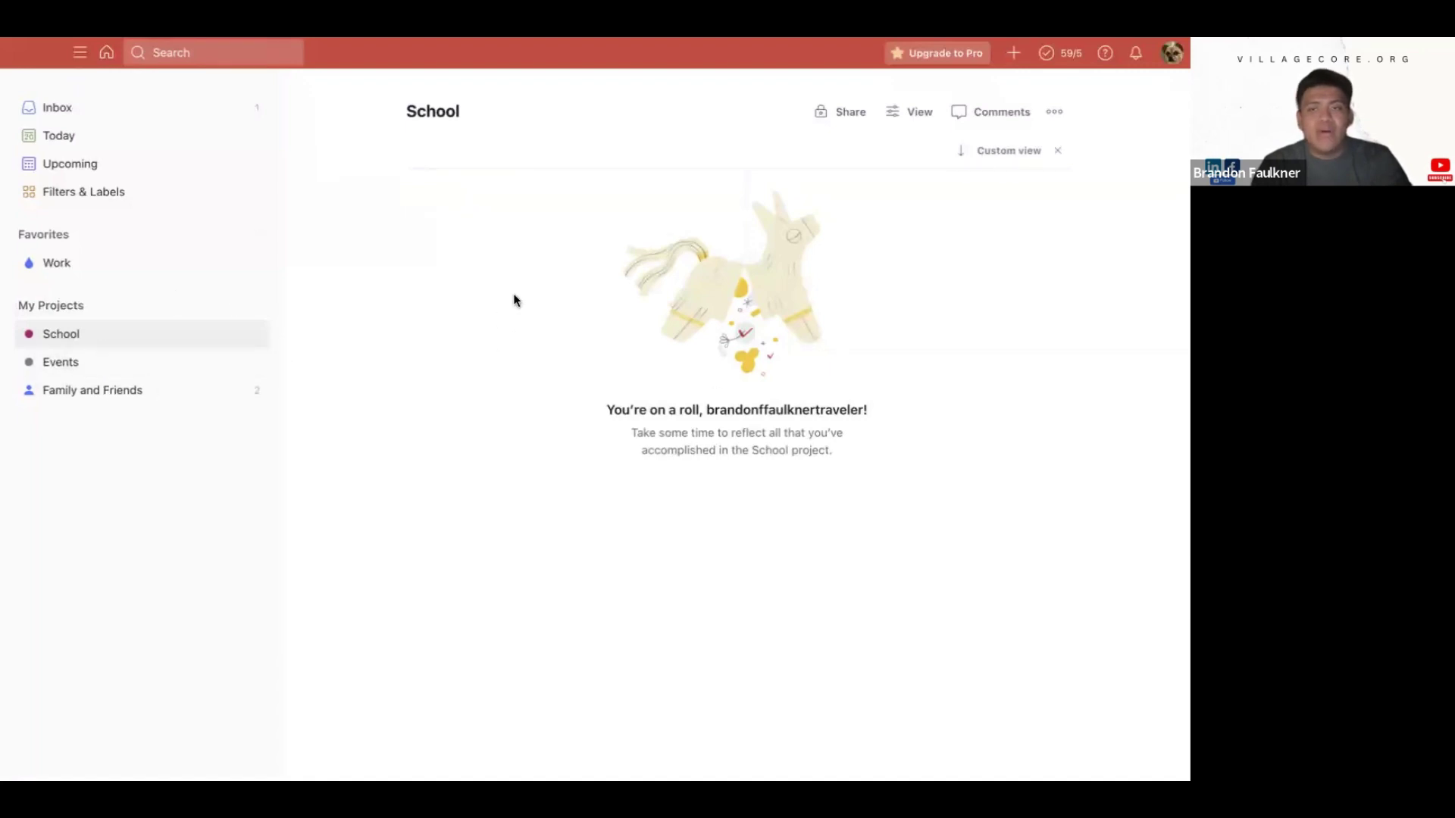
View the Events project and the tasks in the Family and Friends project
drag(514, 300, 529, 662)
click(207, 432)
click(146, 362)
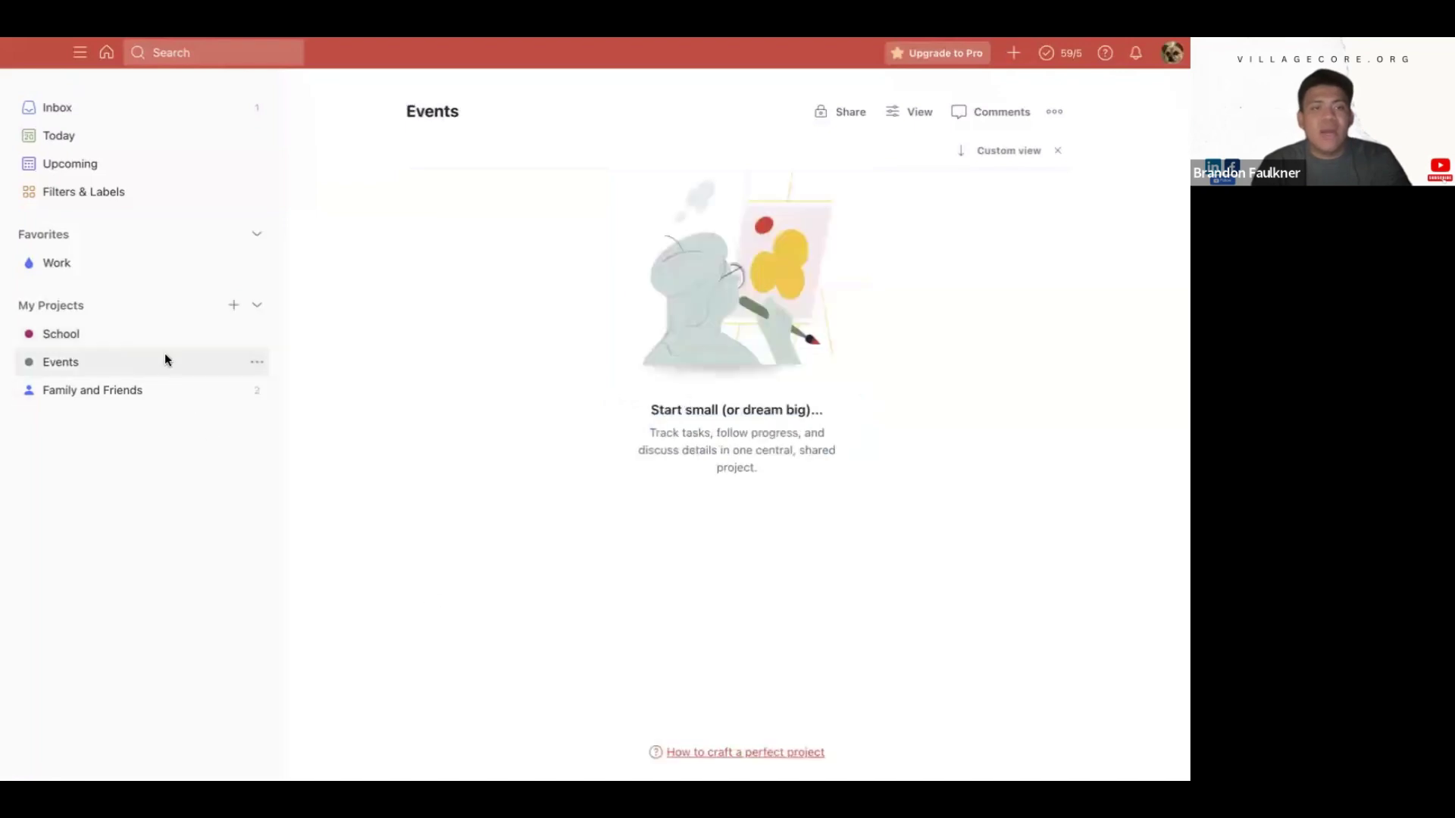
drag(571, 539, 590, 567)
click(589, 567)
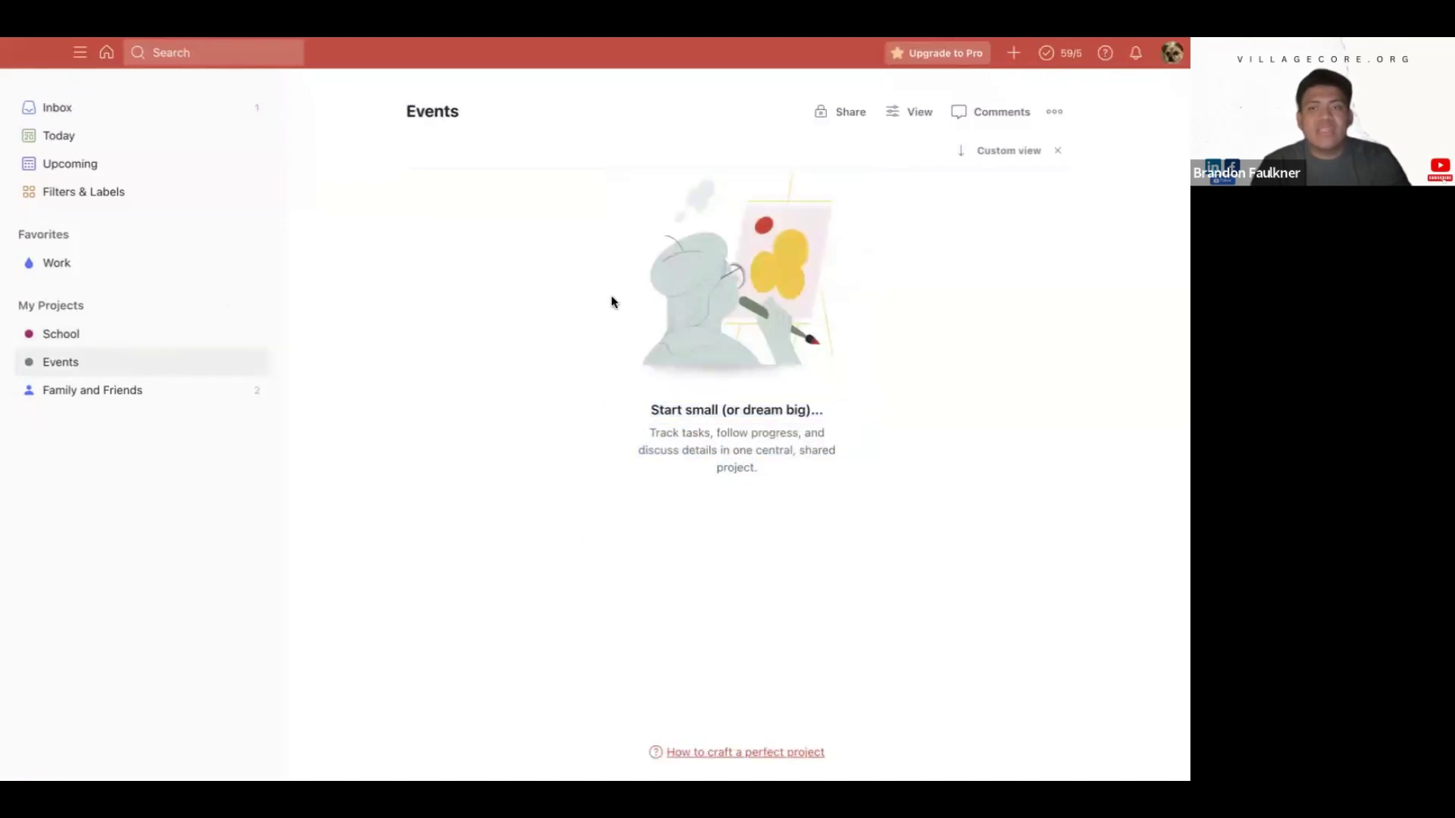
click(102, 394)
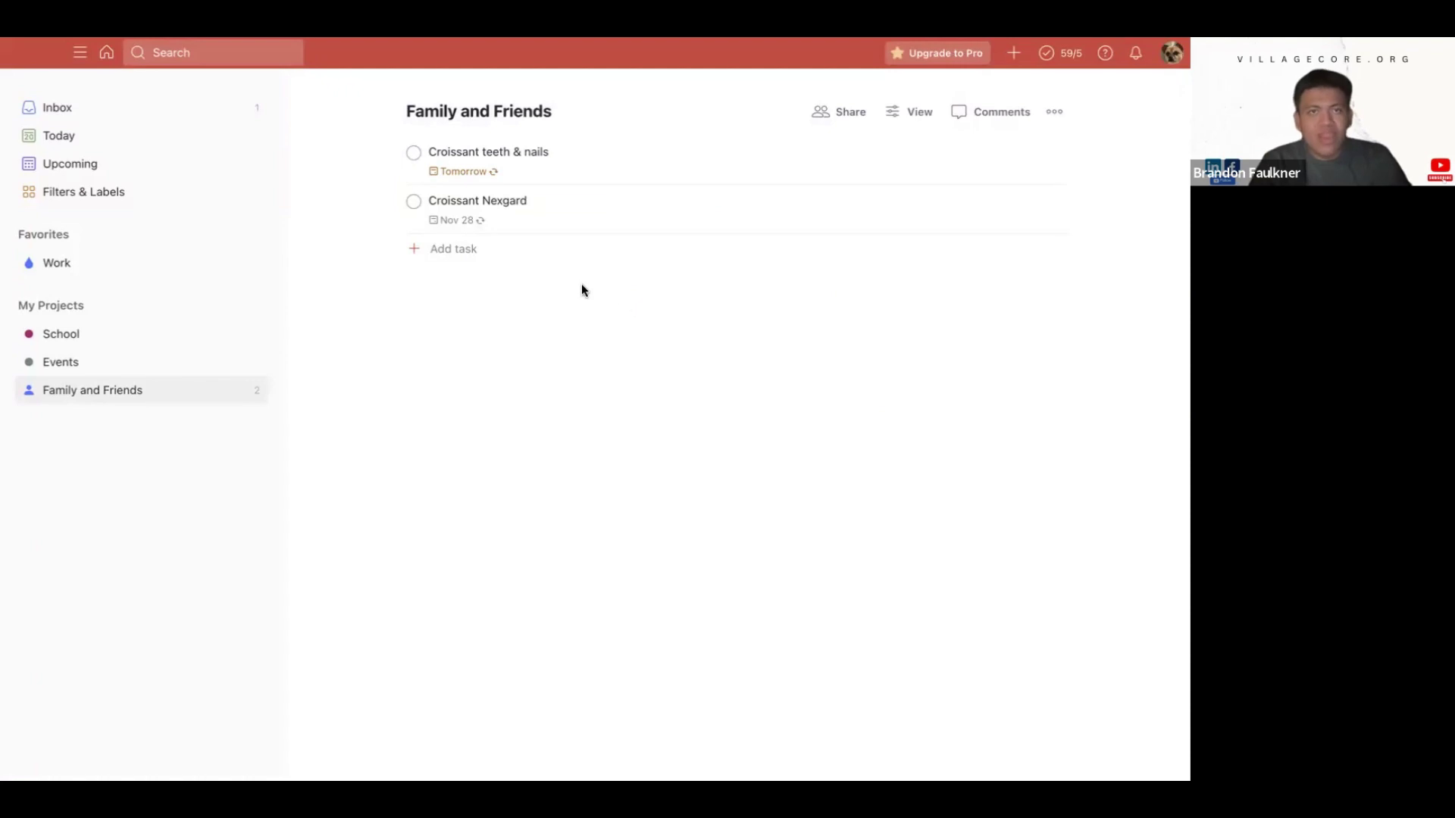
mouse_move(554, 292)
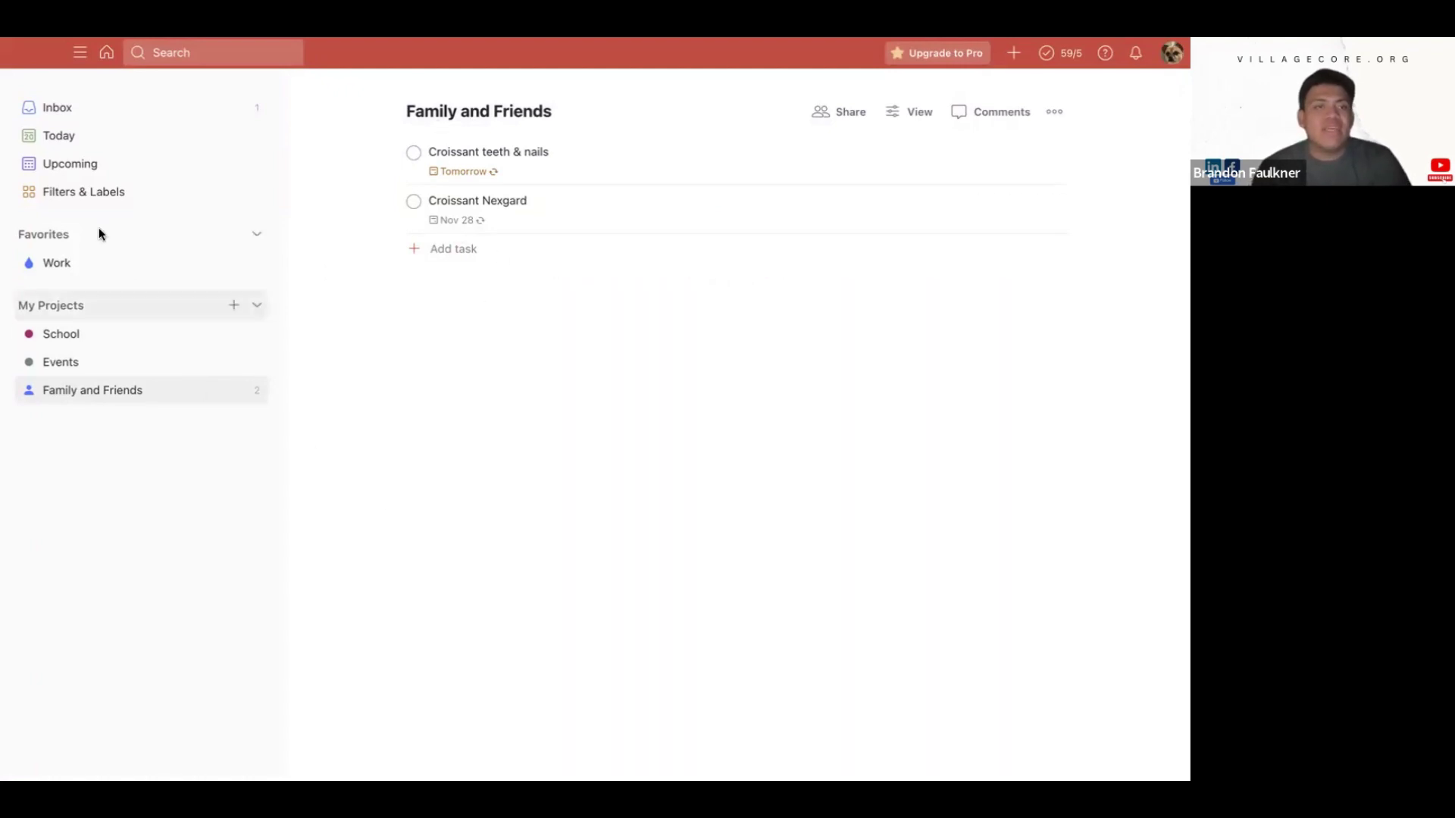
Check the Inbox and Family and Friends once more and return to the home view
click(47, 110)
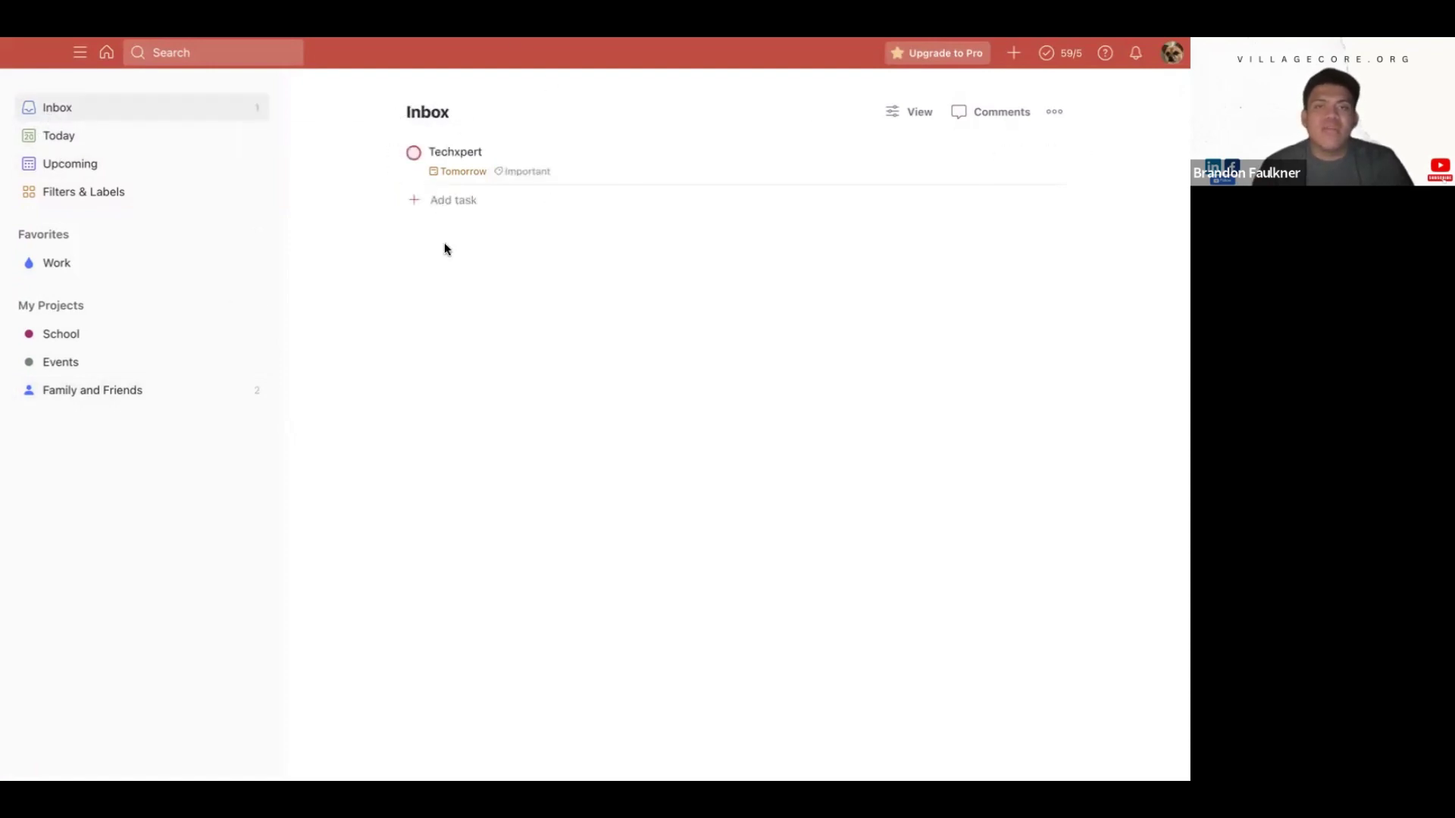
click(106, 391)
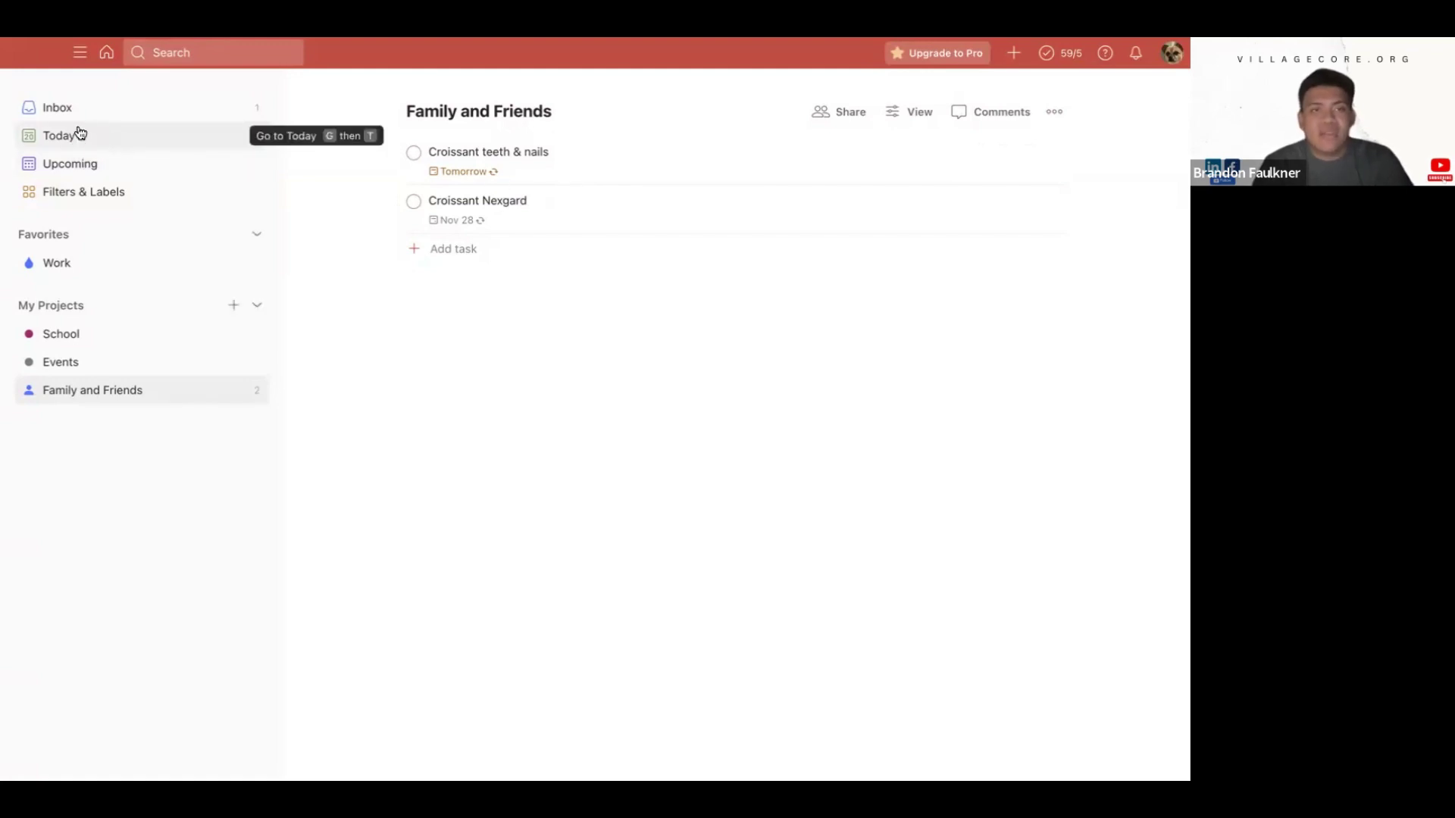
click(107, 61)
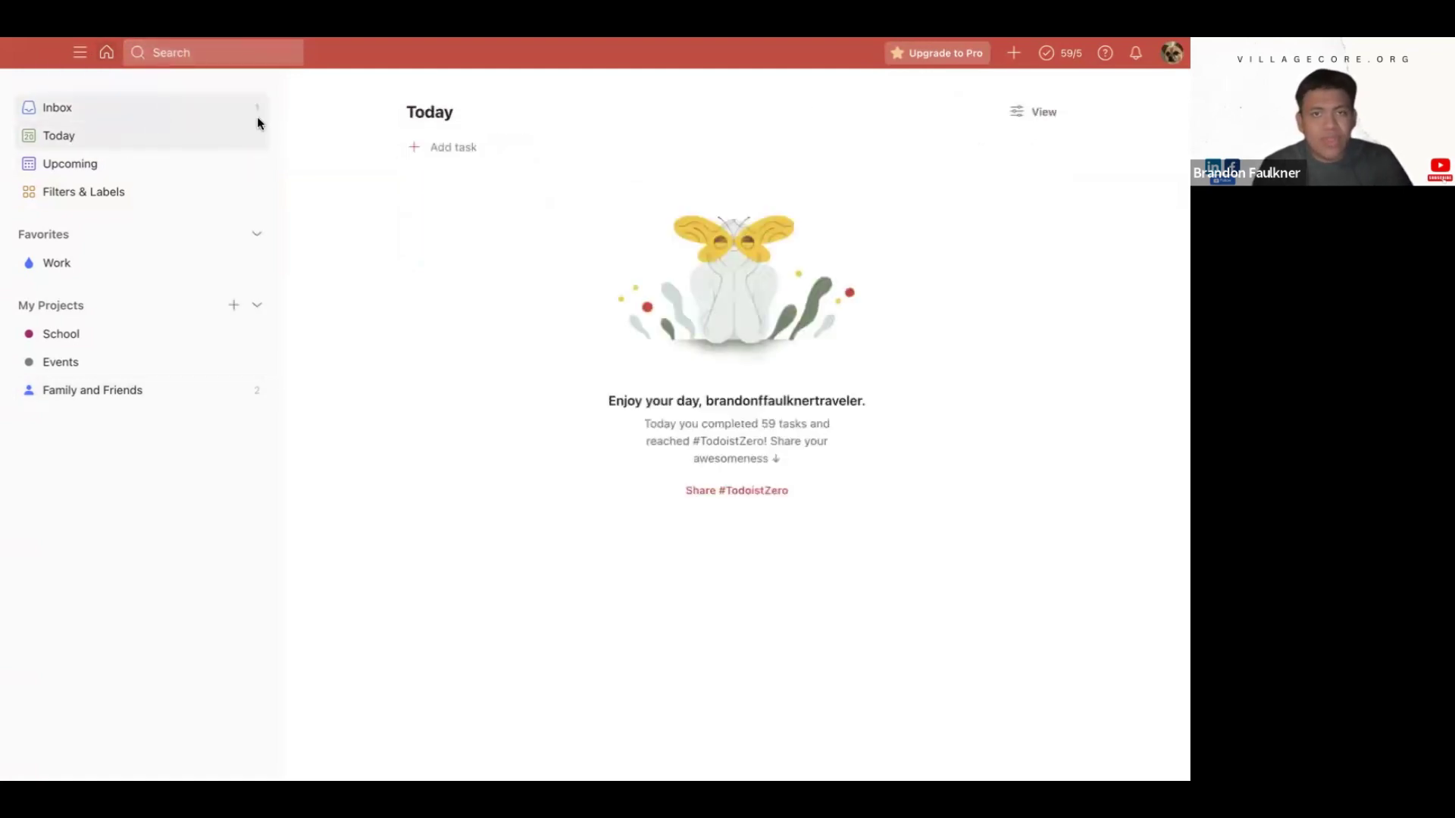
Hide the sidebar, and open the quick search to view its navigation commands and close it
mouse_move(362, 39)
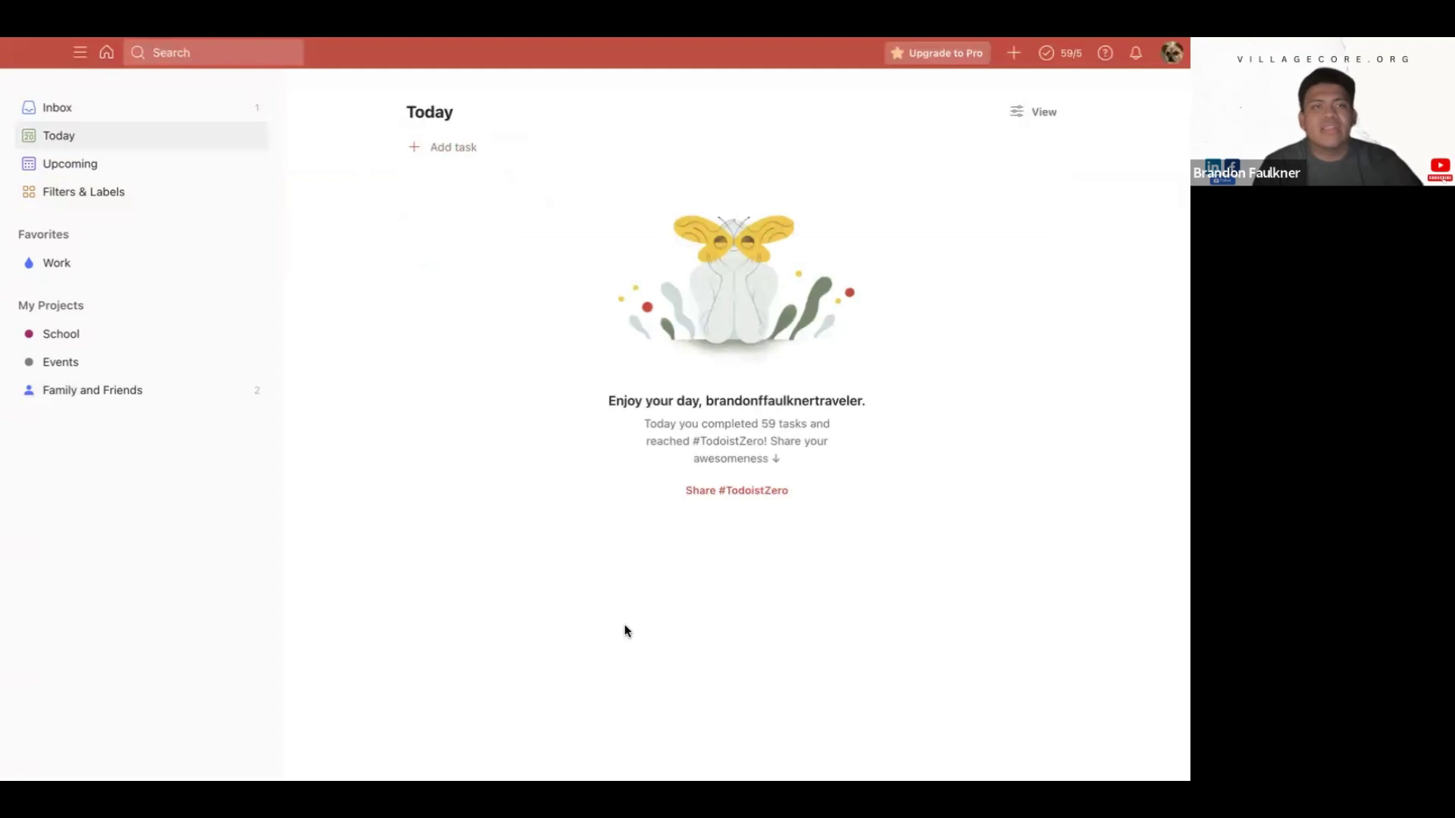
click(72, 55)
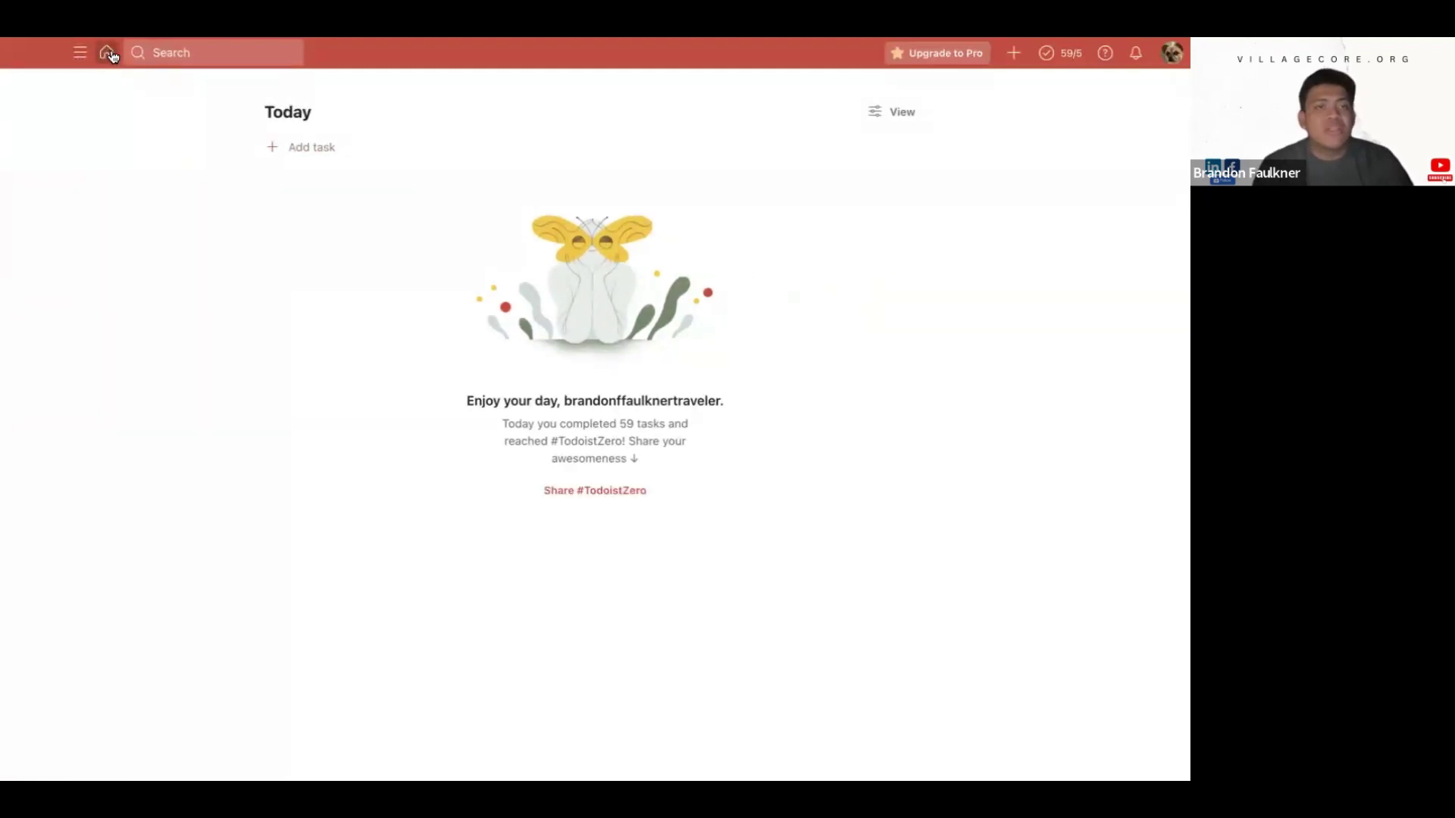
click(182, 53)
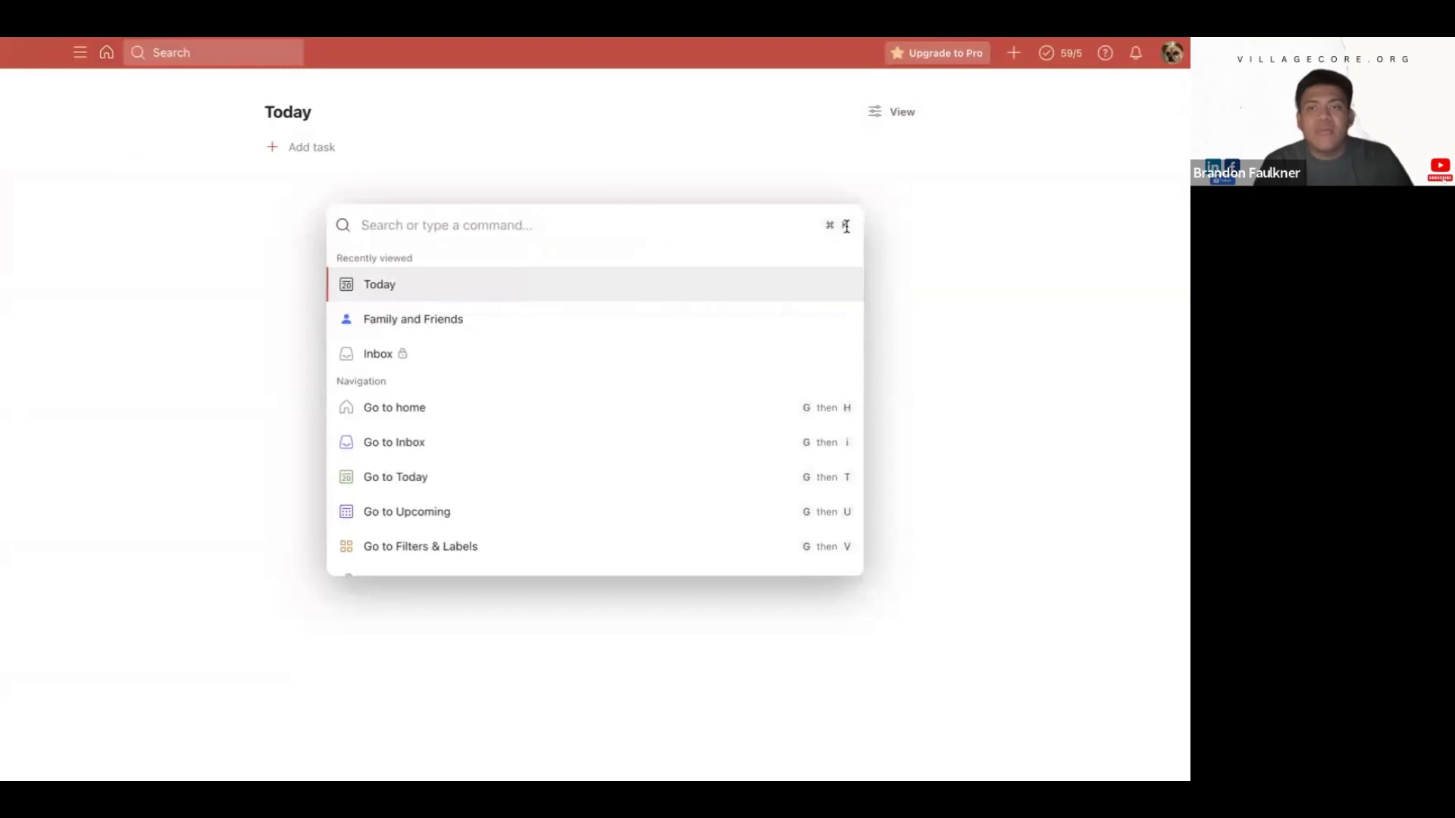
click(882, 220)
Check the Upgrade to Pro information, and open the quick-add task form and cancel it
mouse_move(979, 59)
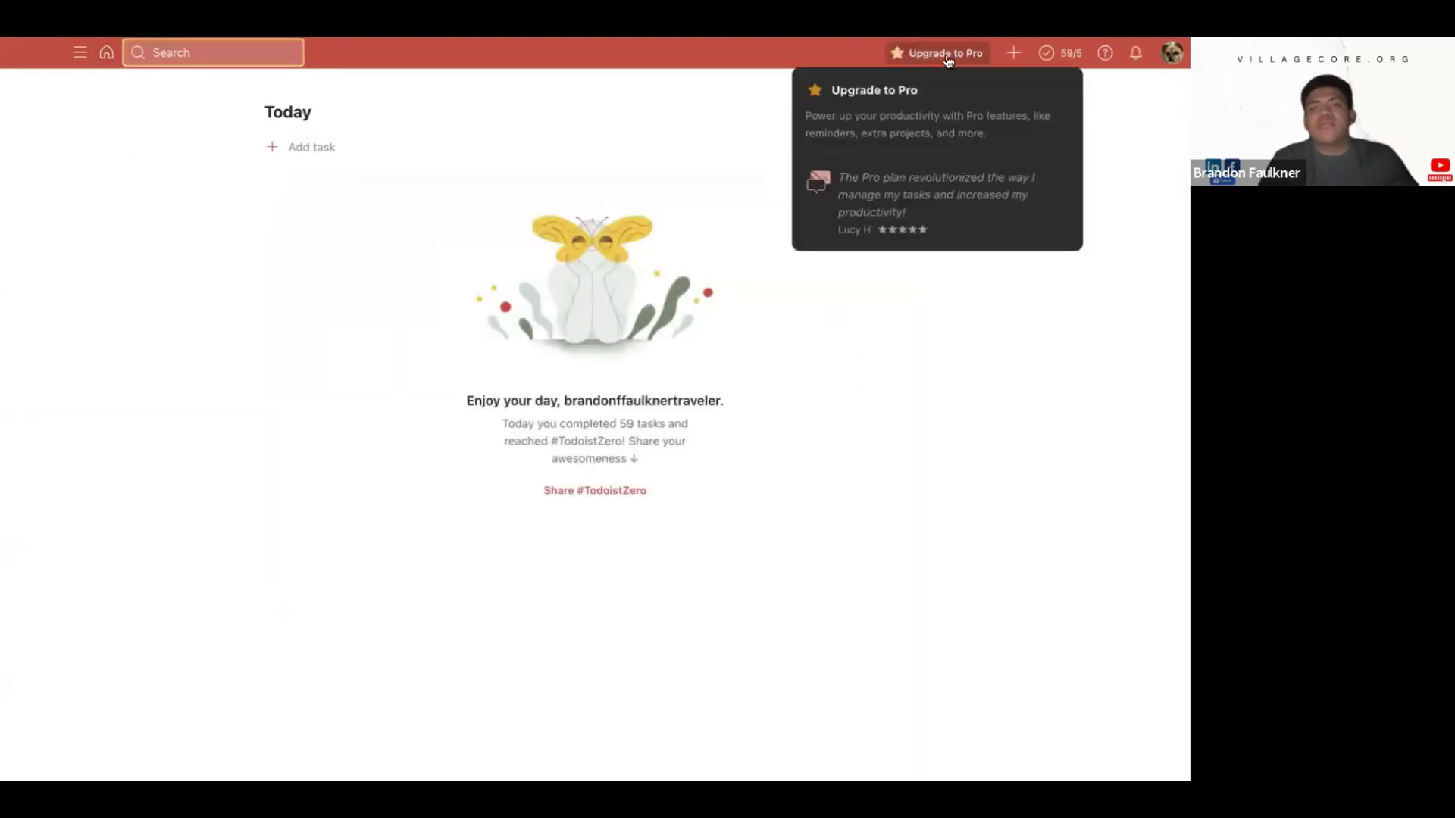
click(1009, 52)
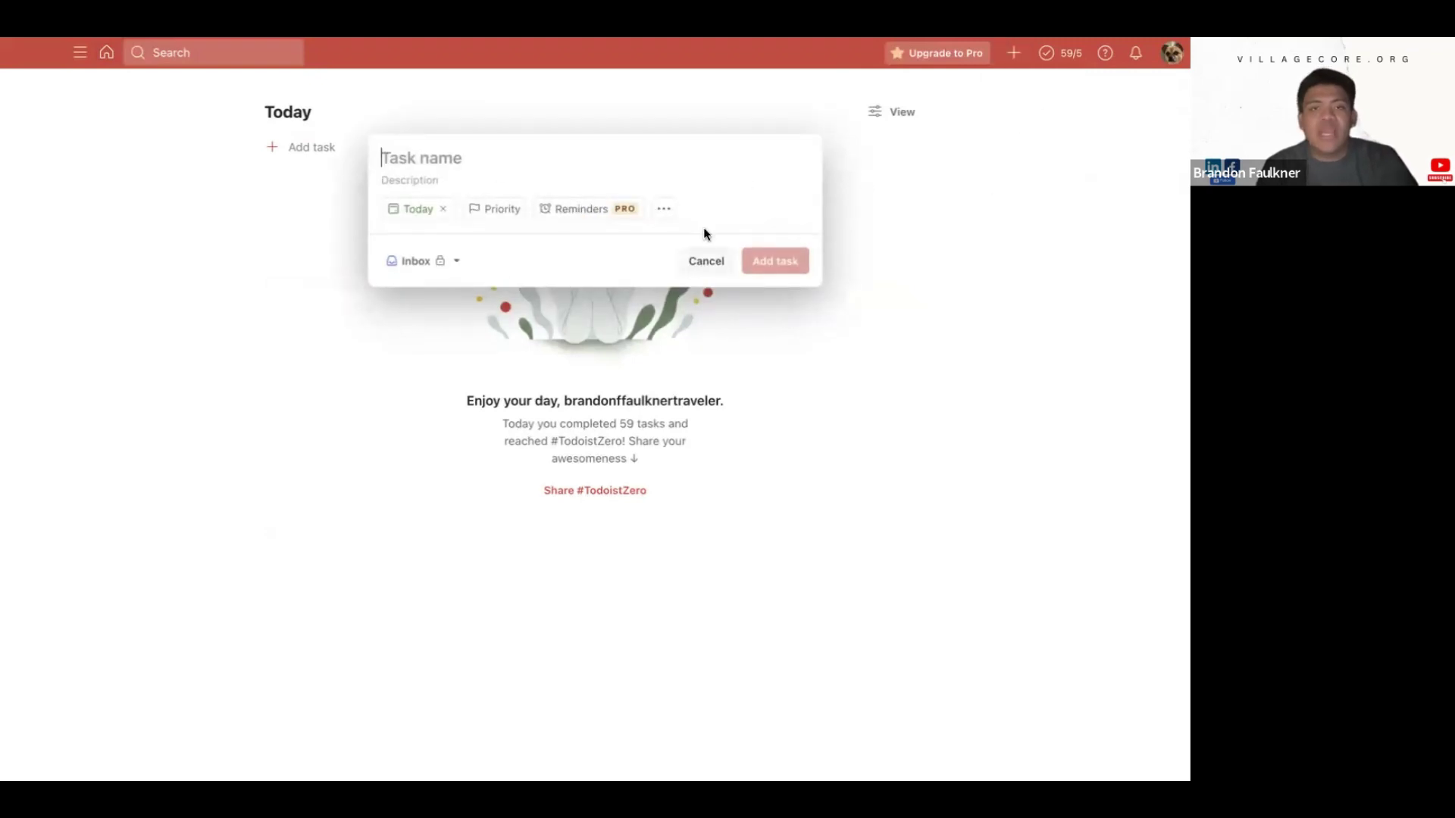
click(704, 265)
Review the Daily, Weekly and Karma productivity statistics and open the details about Karma levels
click(1047, 50)
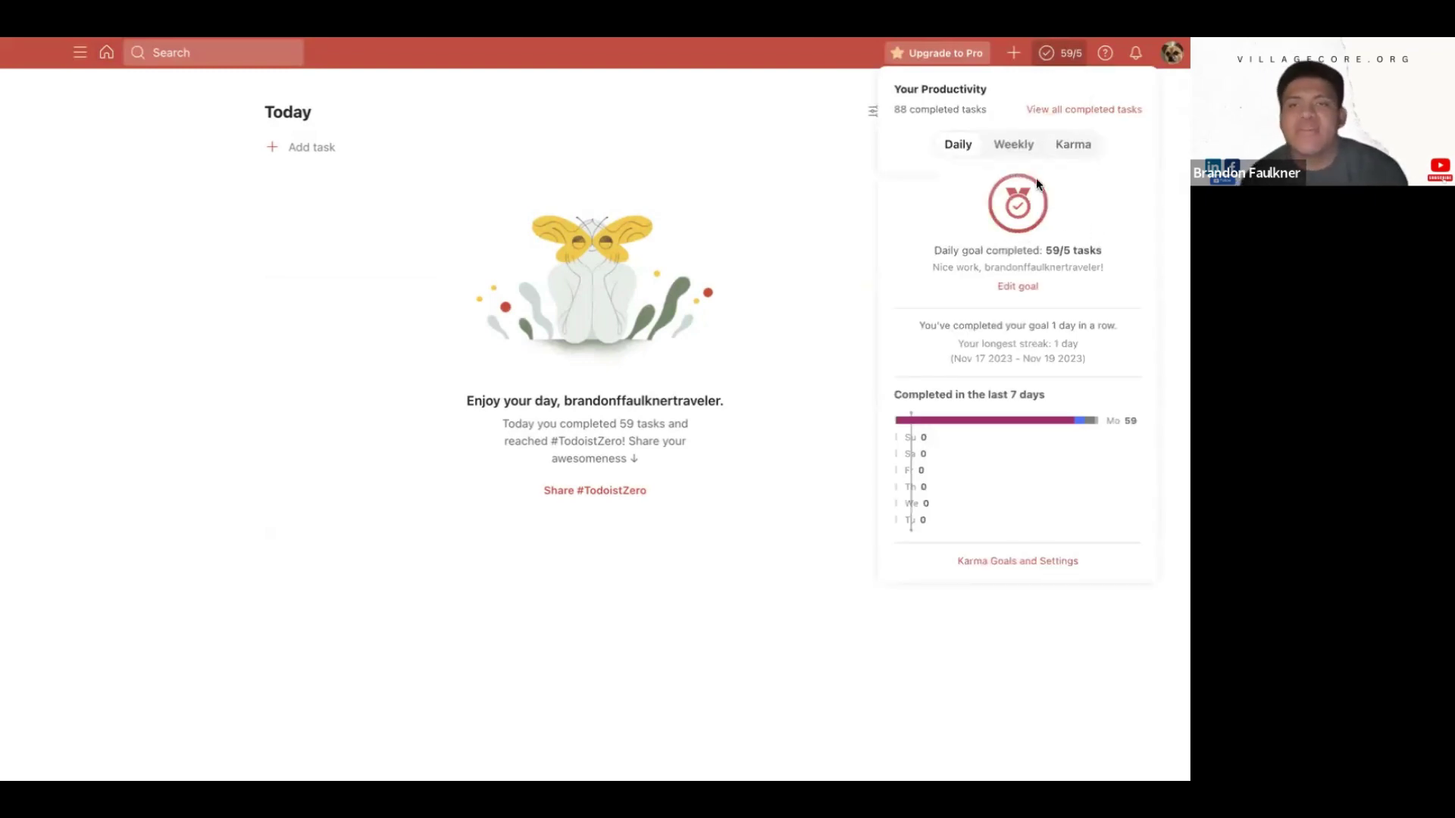
click(1009, 150)
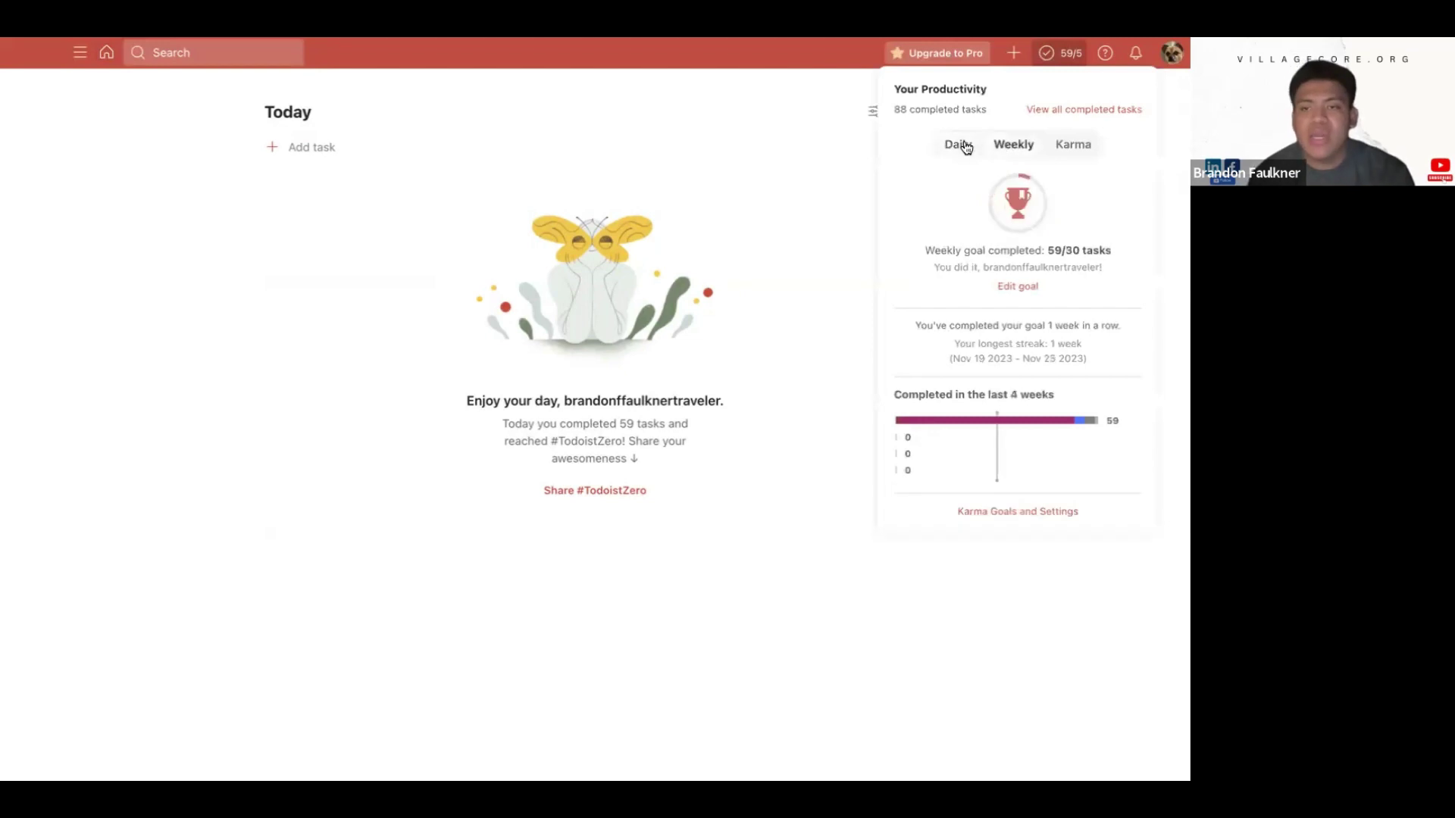
click(1060, 145)
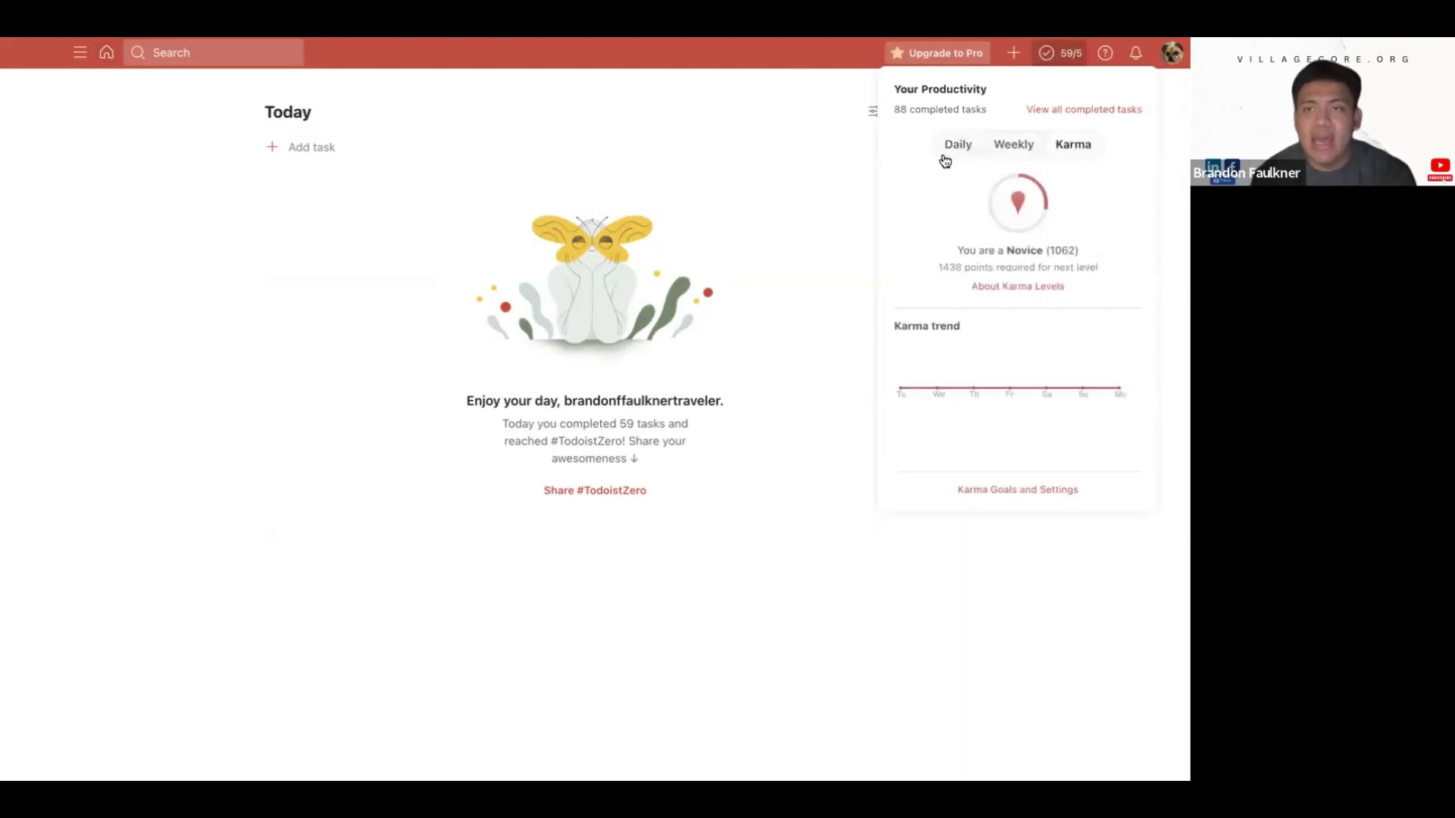
click(947, 150)
click(1067, 151)
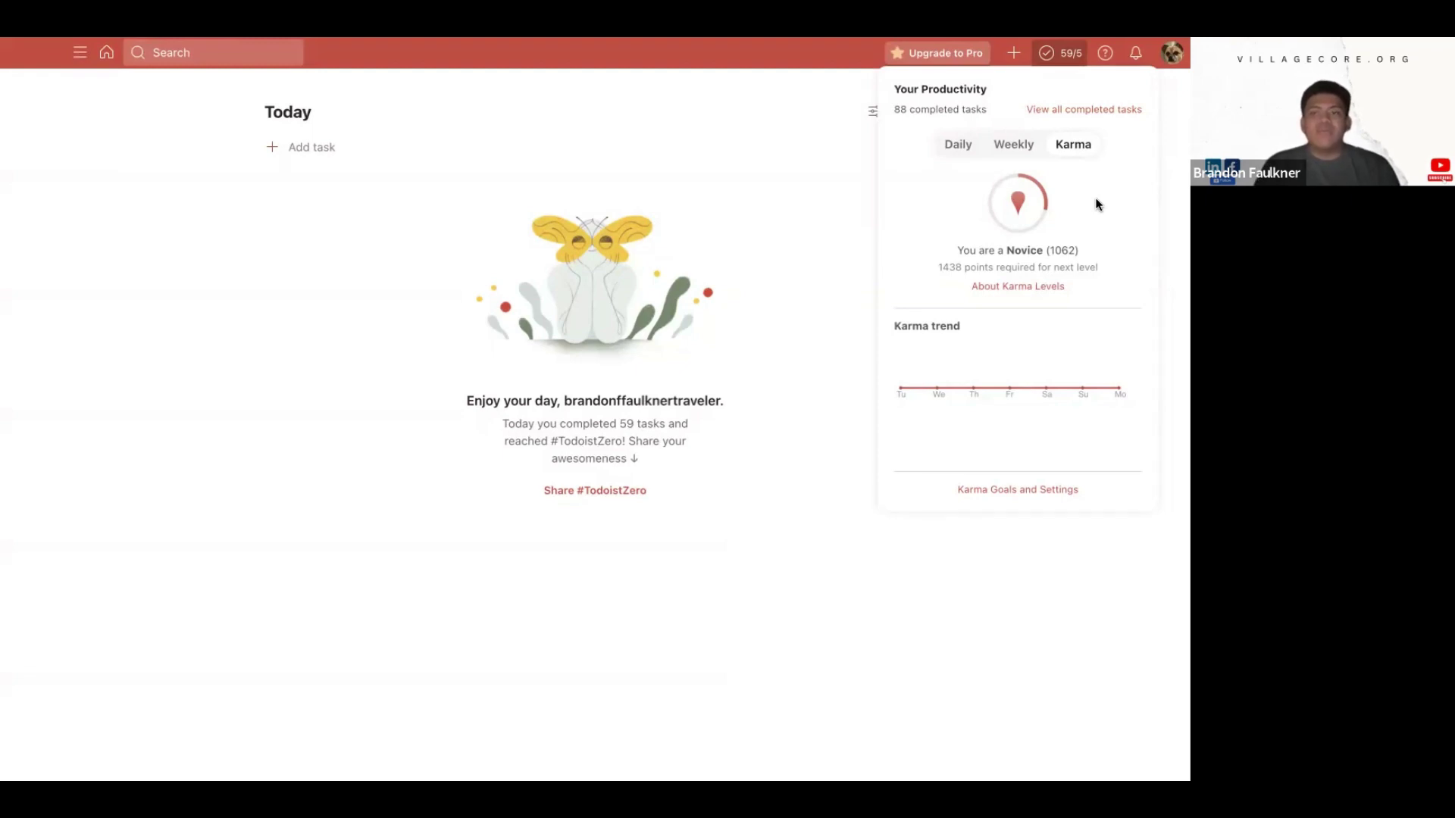
click(1012, 290)
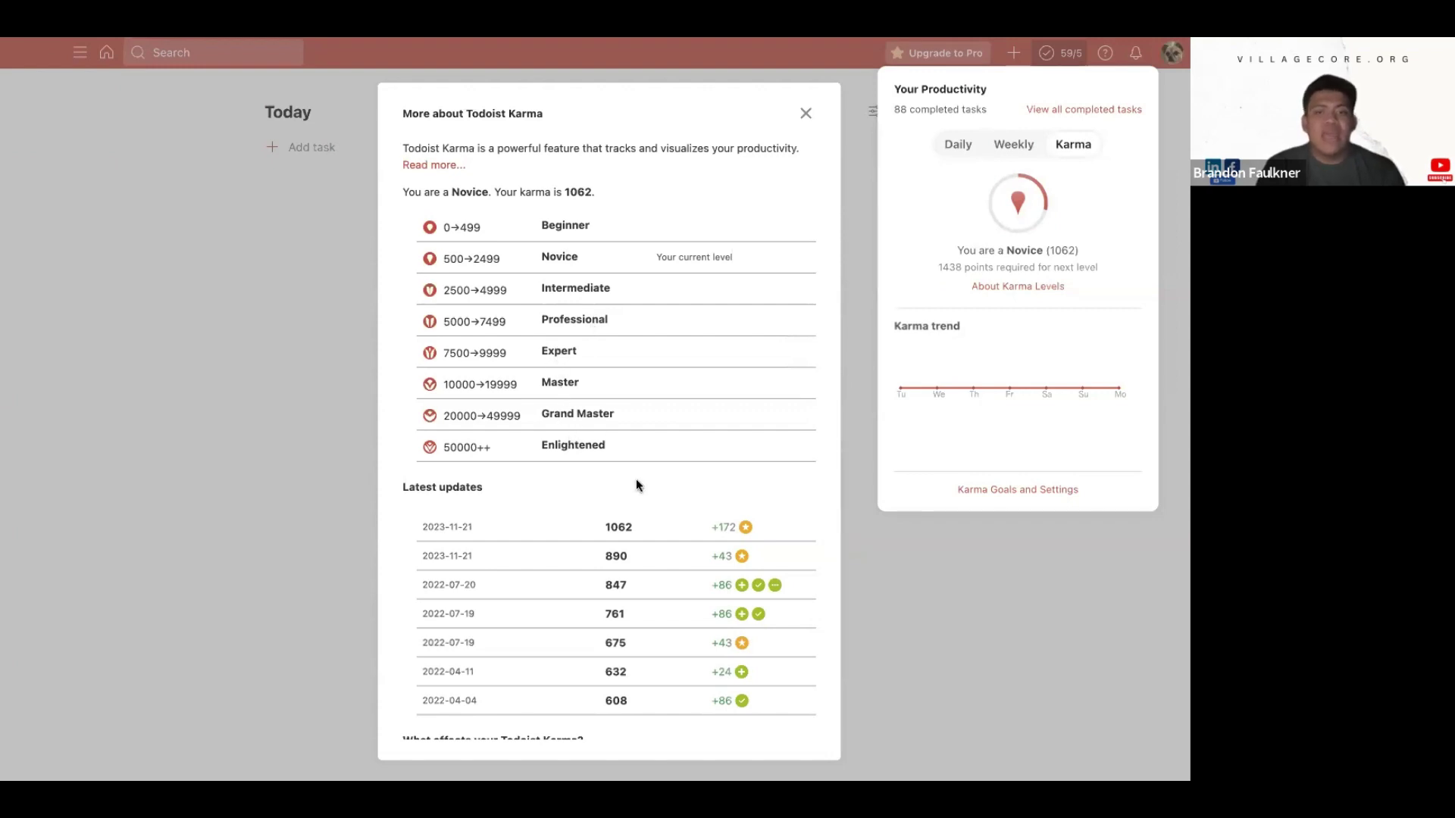
click(458, 452)
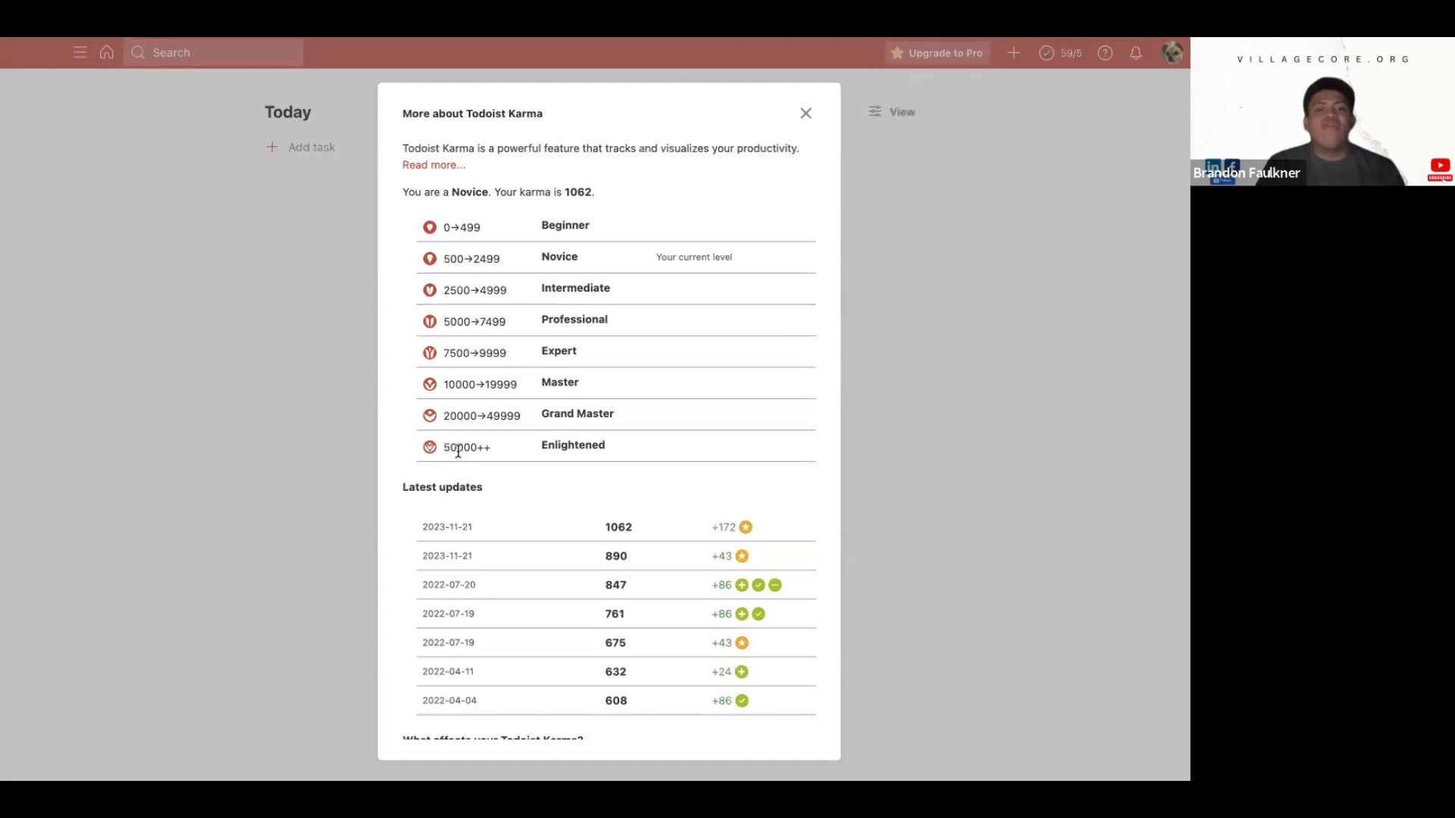
Review the Karma level thresholds, the latest Karma updates and what affects Karma, and close the details
double_click(458, 453)
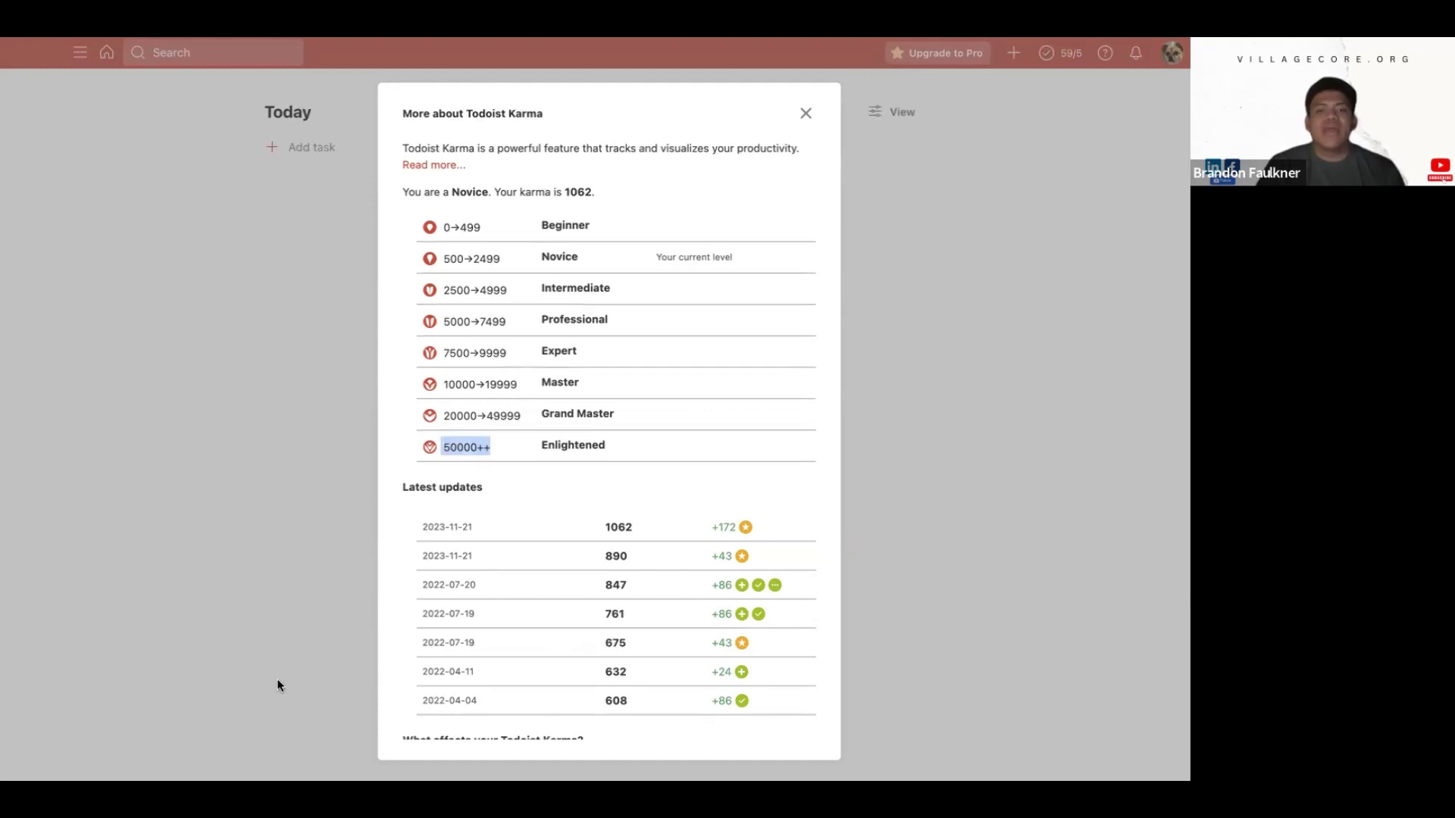
click(742, 540)
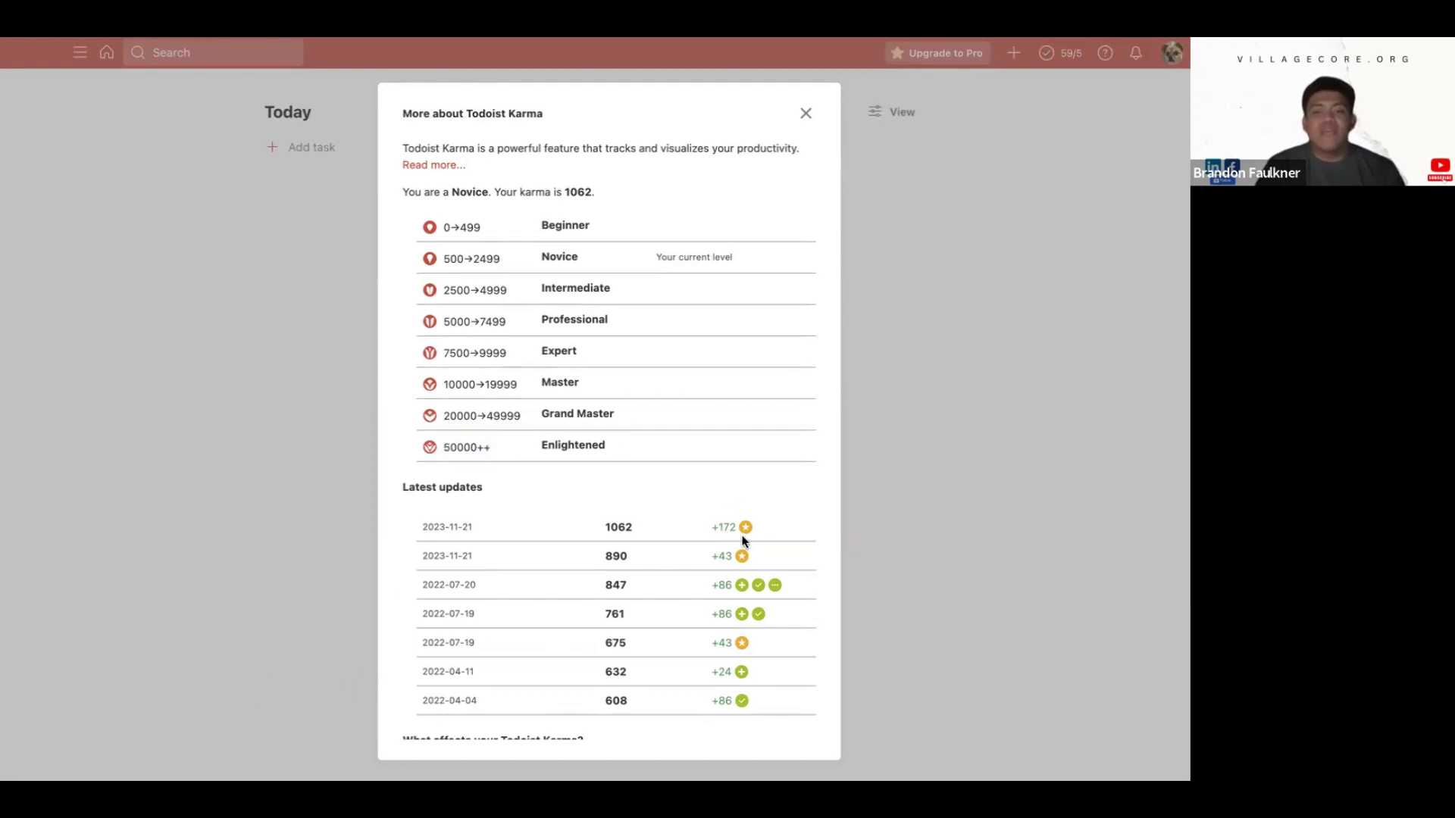
scroll(742, 540, down, 5)
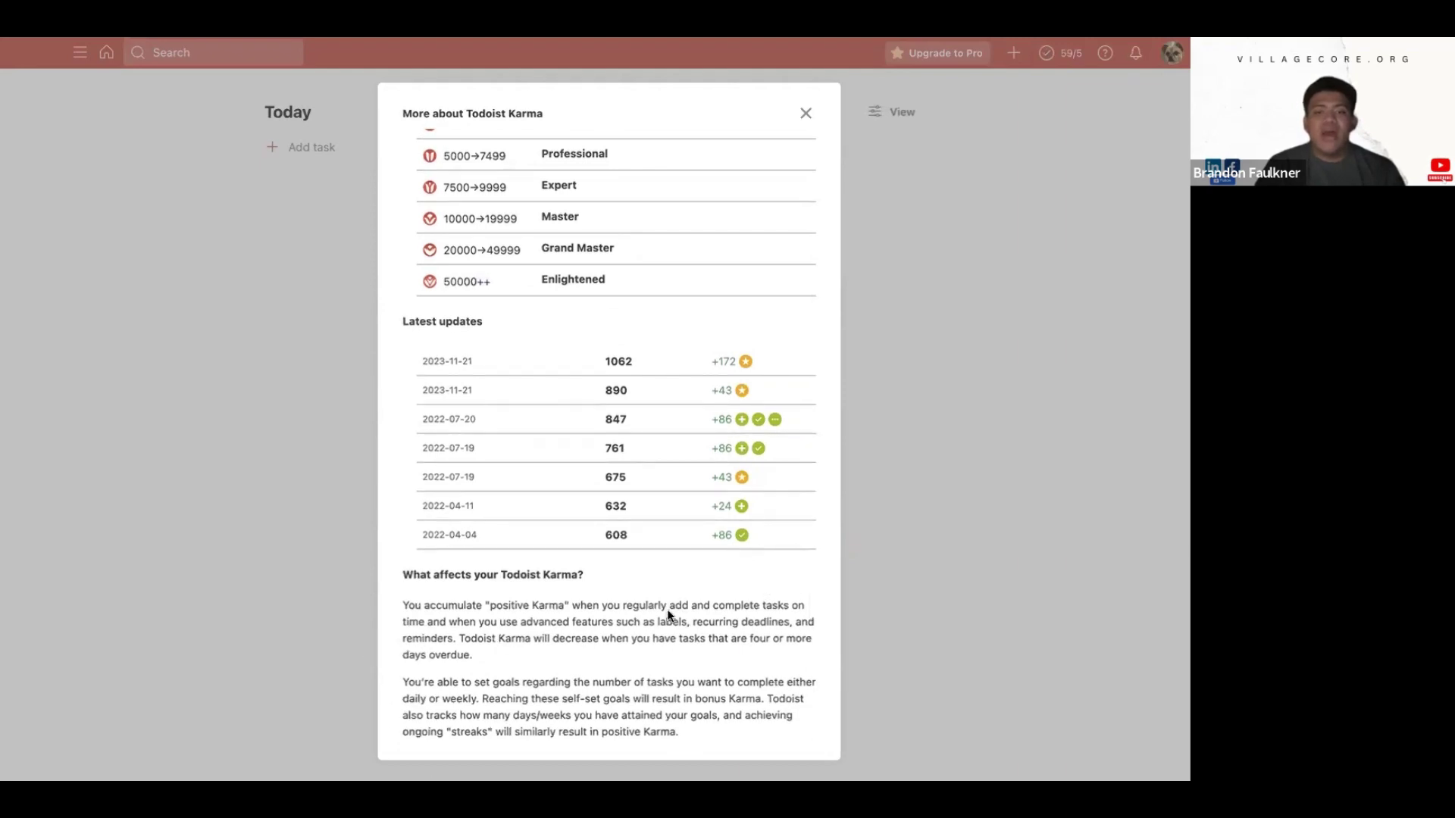
scroll(668, 615, down, 2)
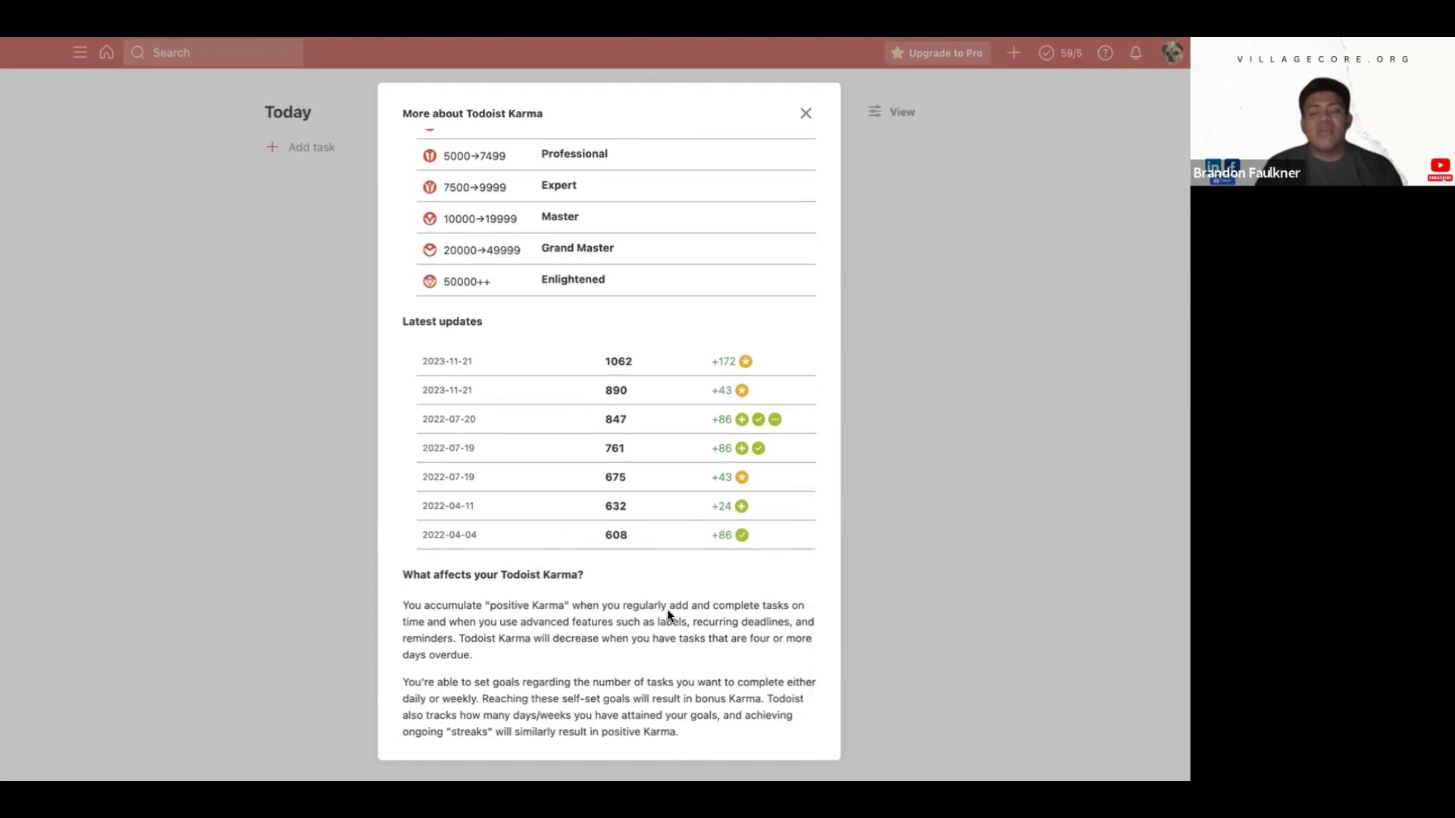
click(806, 114)
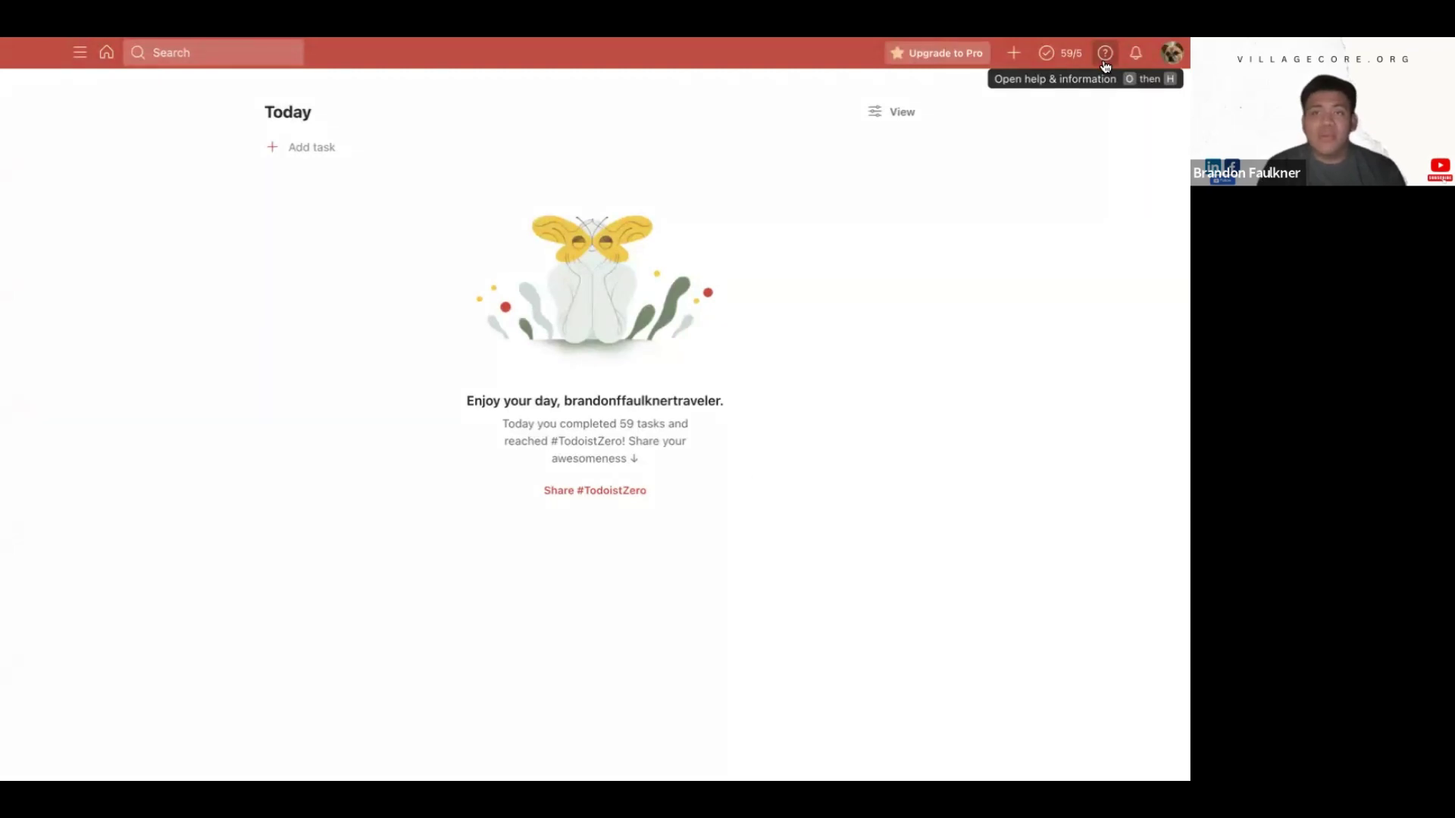
Look through the whole notifications list from newest to oldest and close it
click(1137, 60)
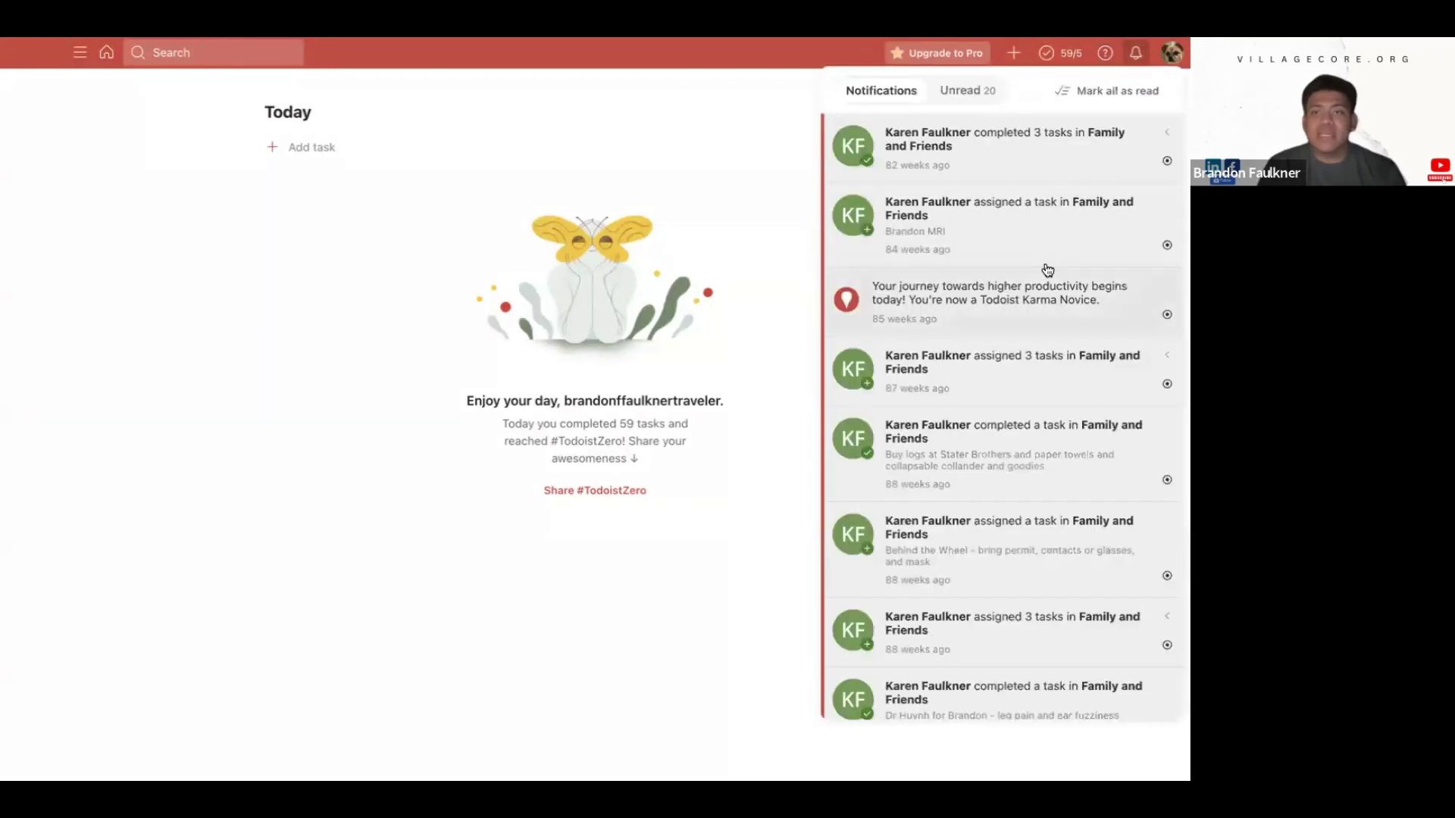
scroll(1000, 219, down, 1)
scroll(1002, 231, down, 10)
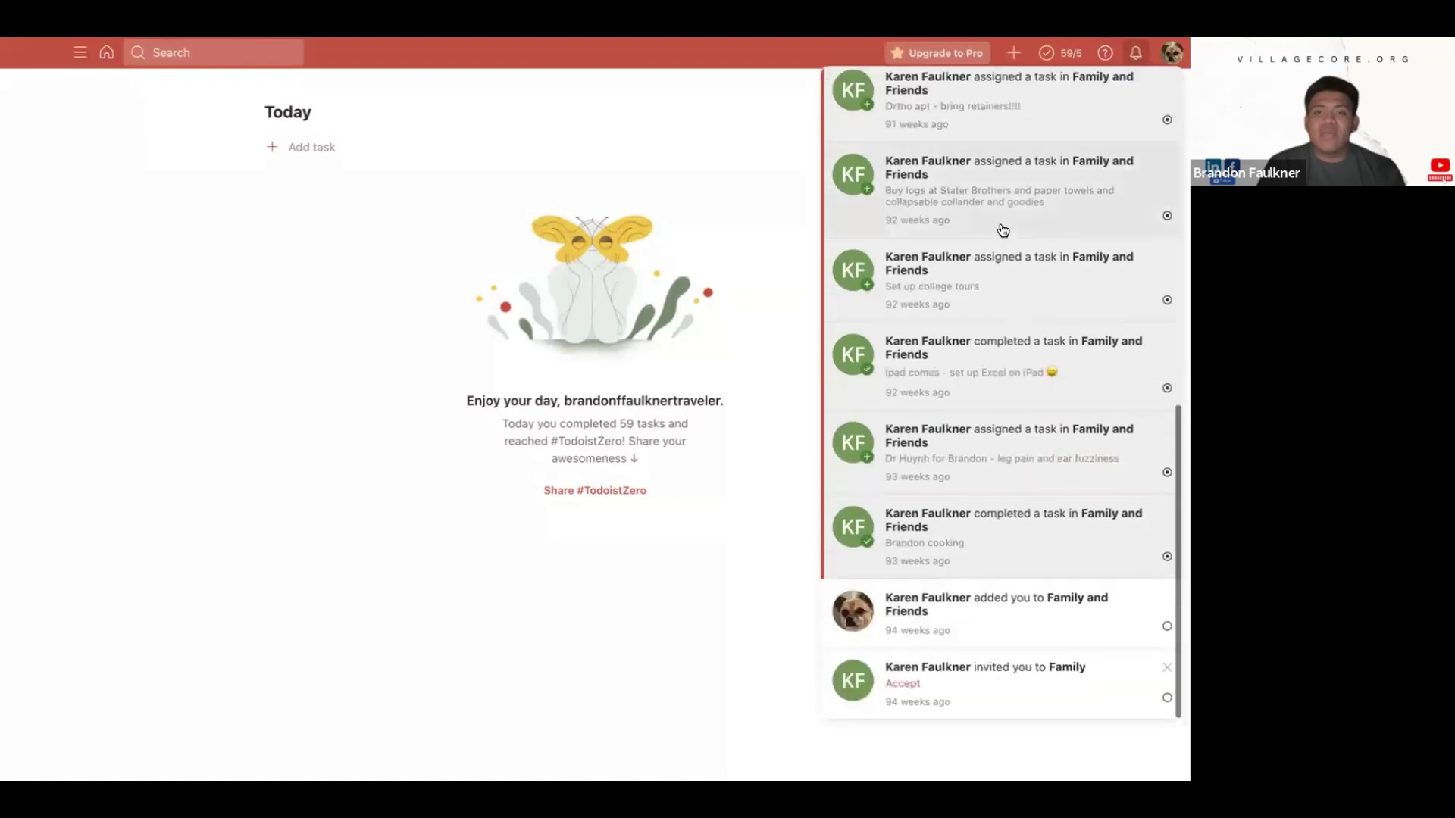
scroll(1002, 230, up, 11)
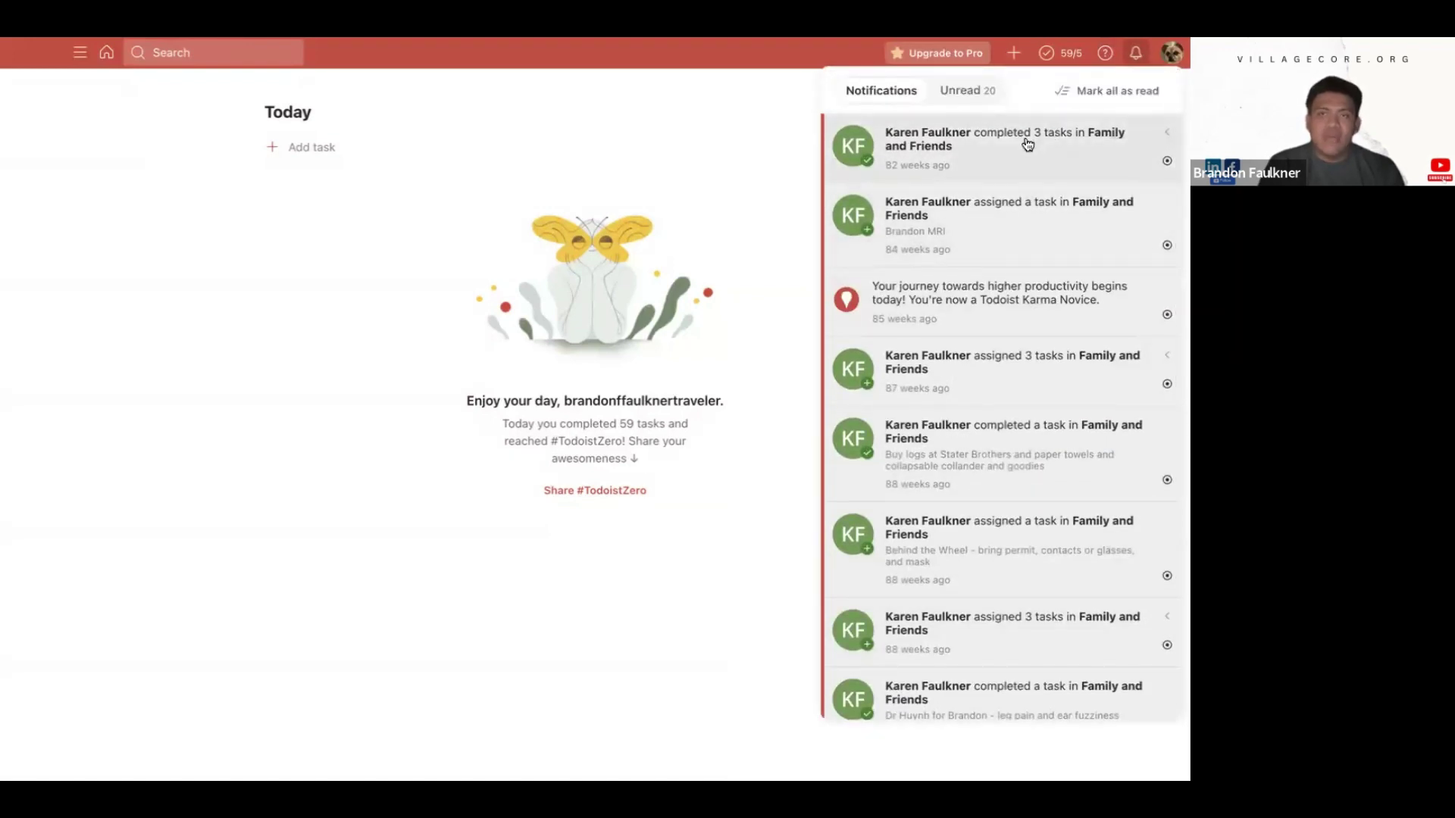
click(812, 157)
Open the settings and review the Account, General, Advanced and Subscription pages
click(1170, 55)
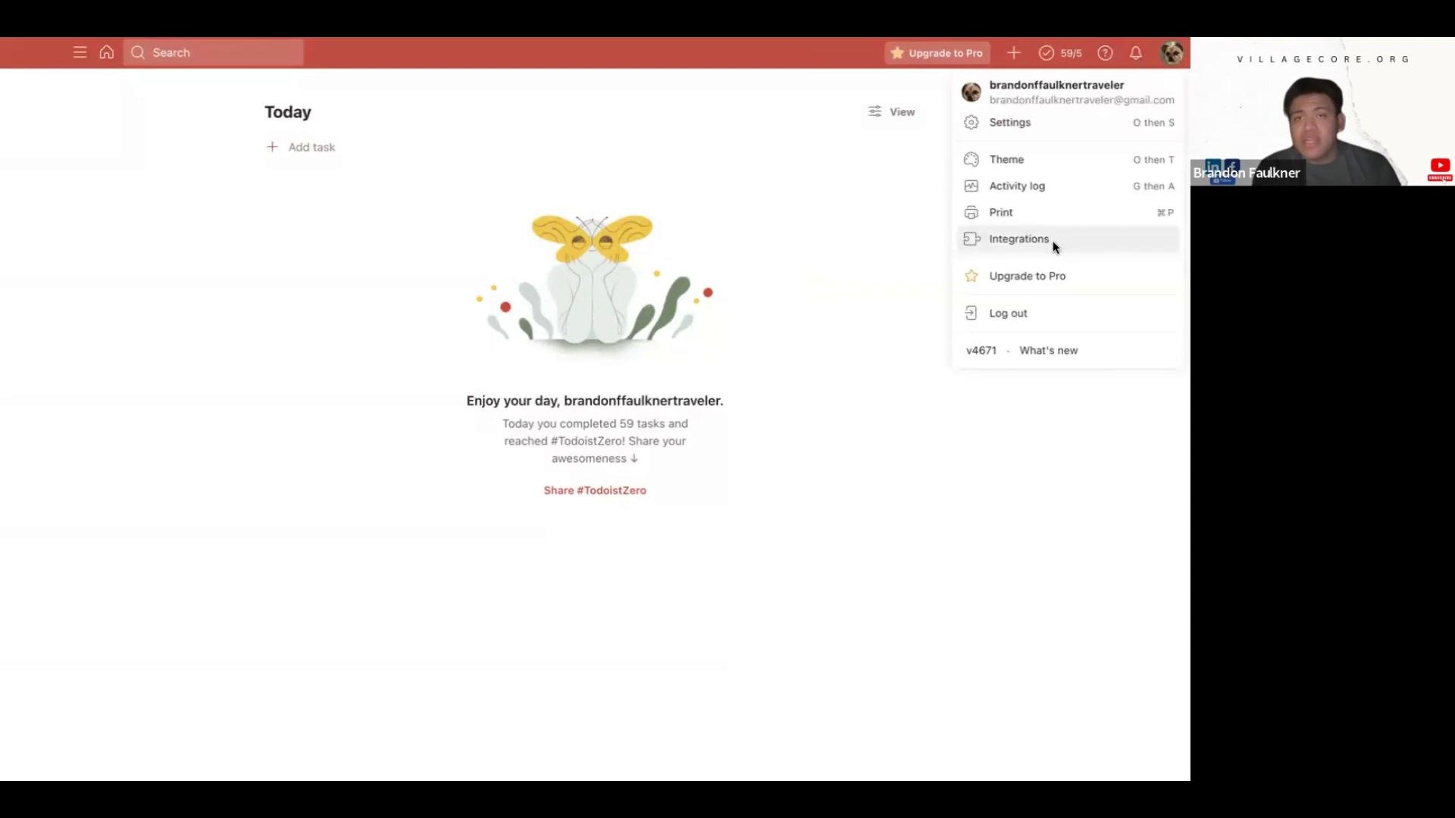
click(1013, 125)
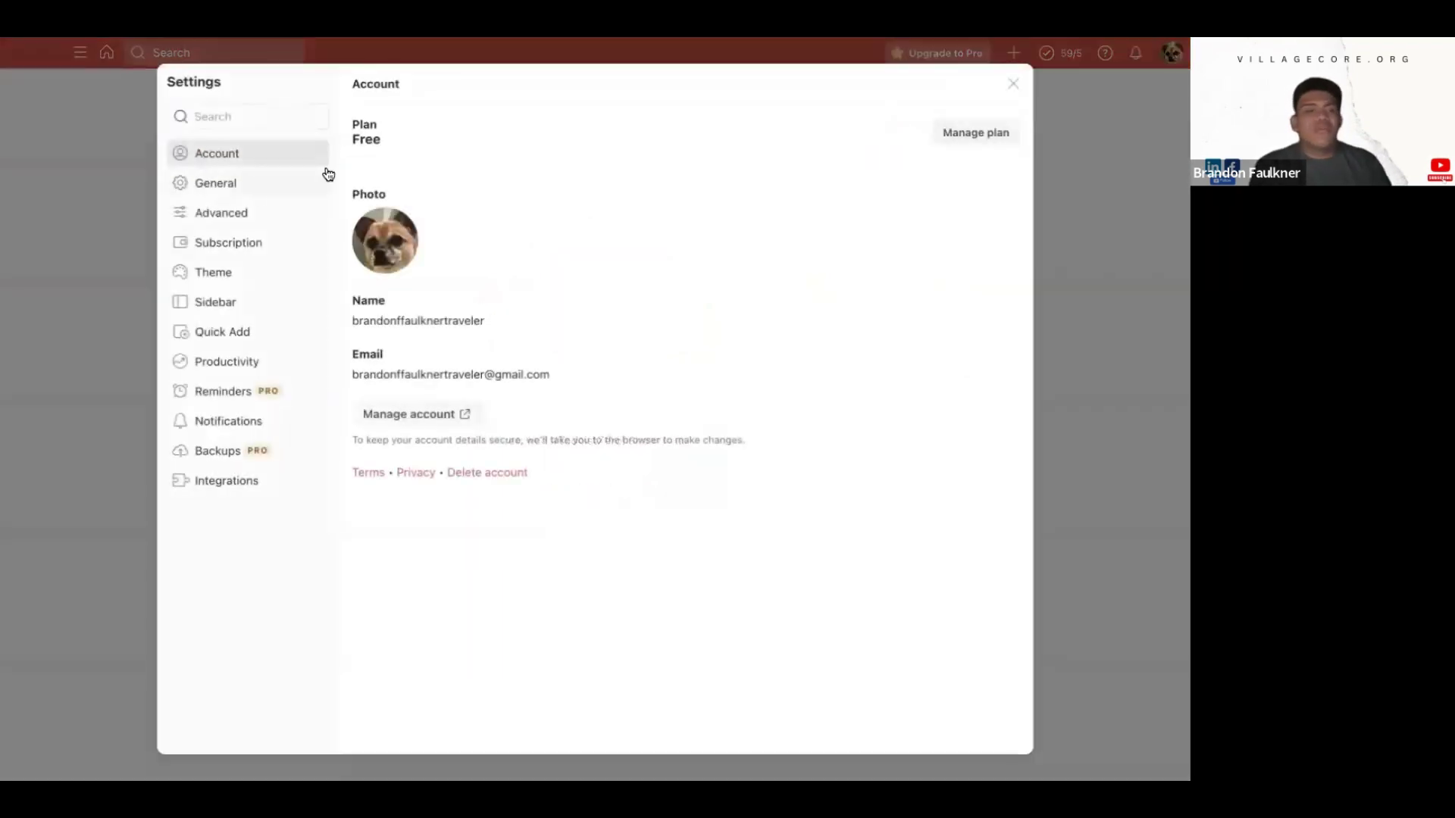
click(255, 188)
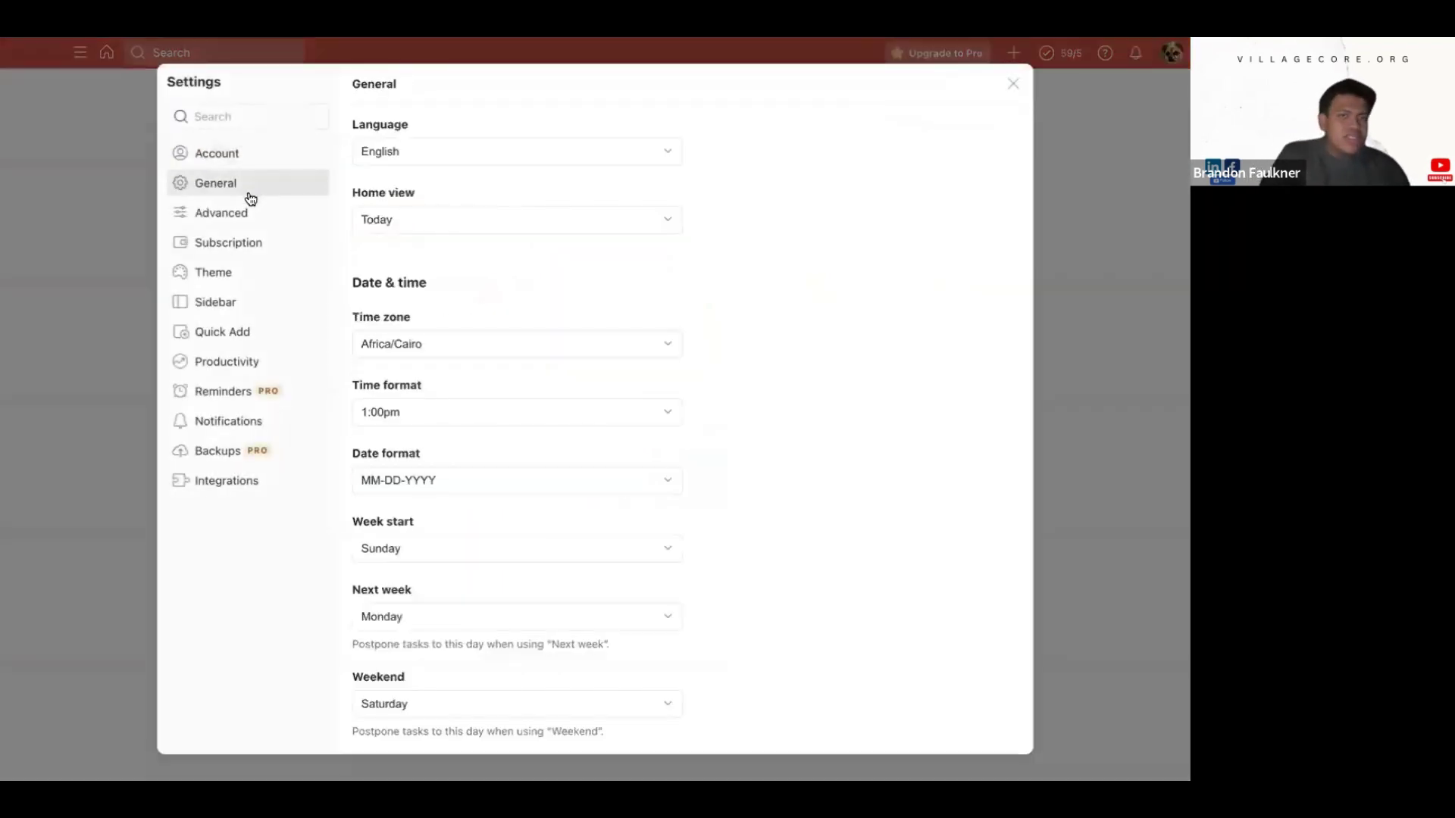
click(244, 219)
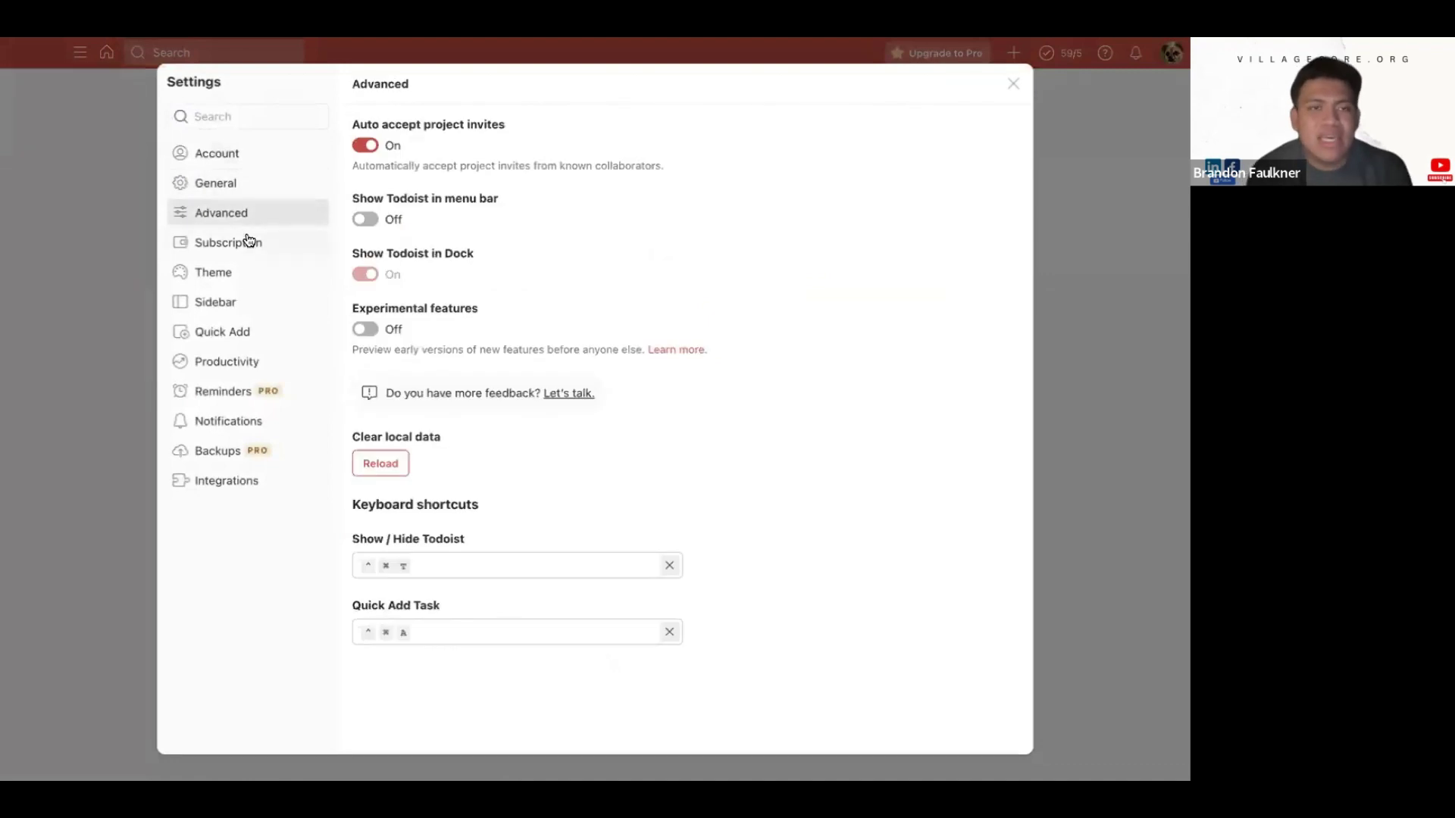
click(251, 247)
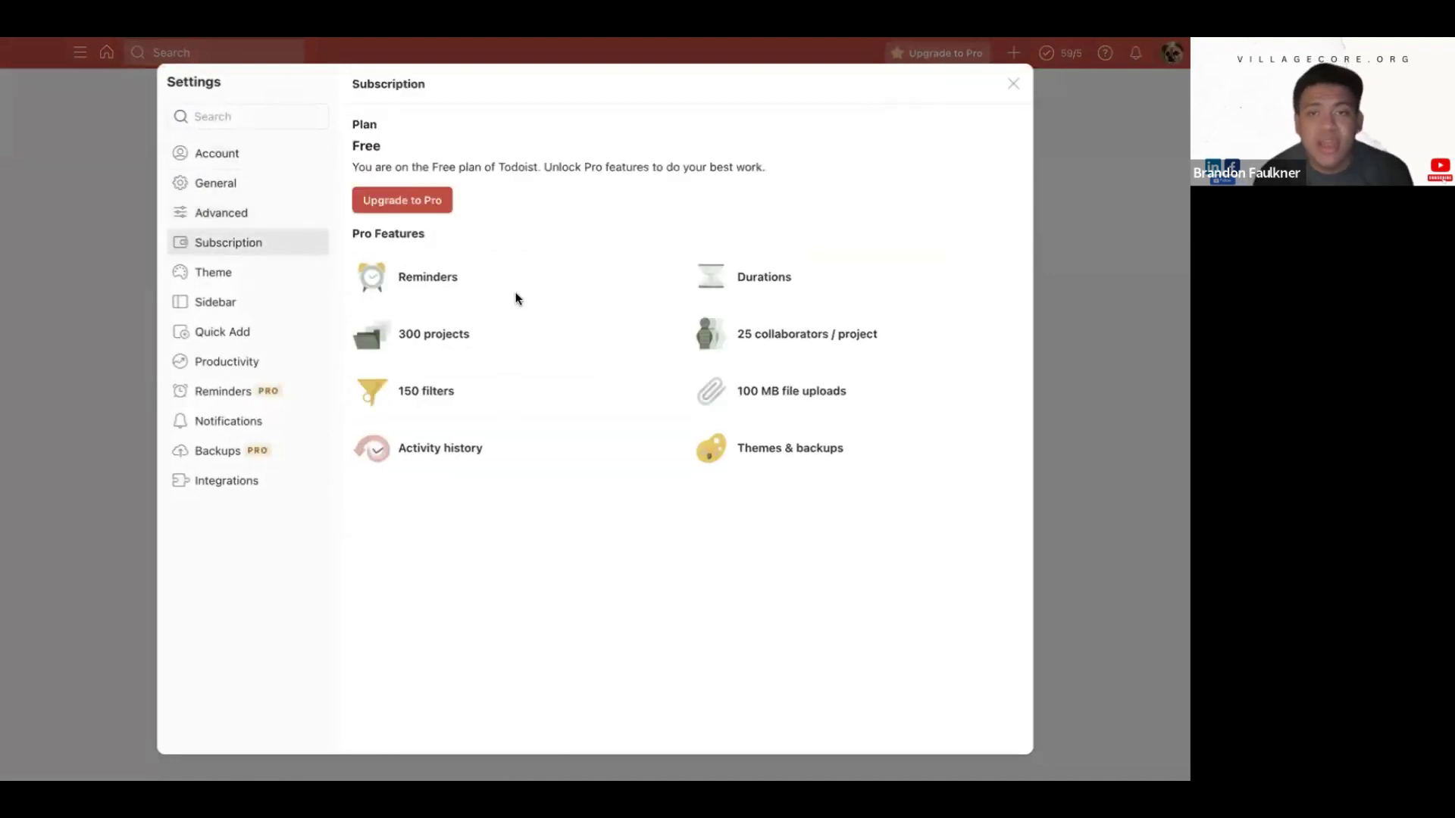
Switch the theme to Dark in the Theme settings and save the change
click(272, 274)
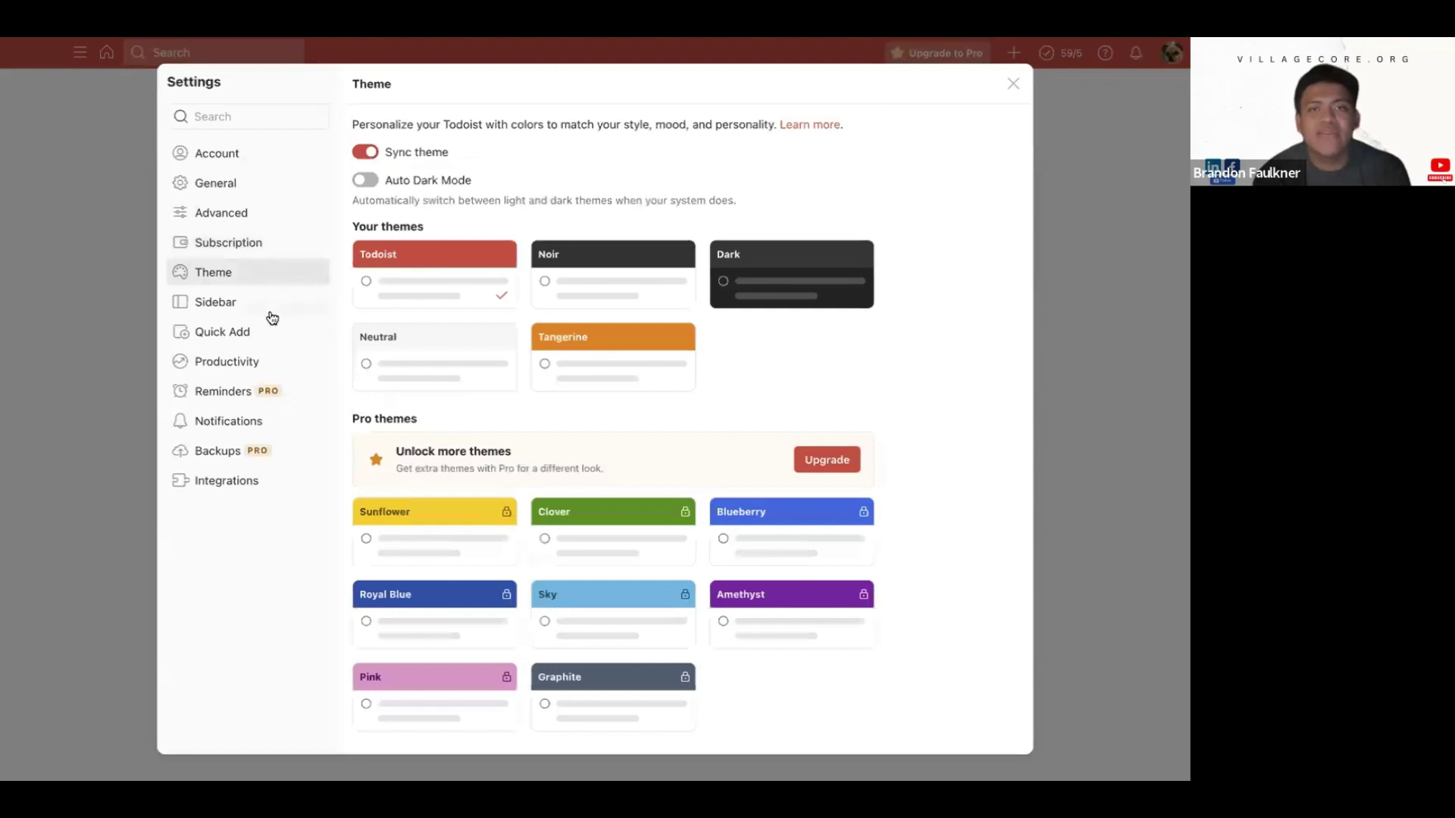
click(566, 509)
click(758, 157)
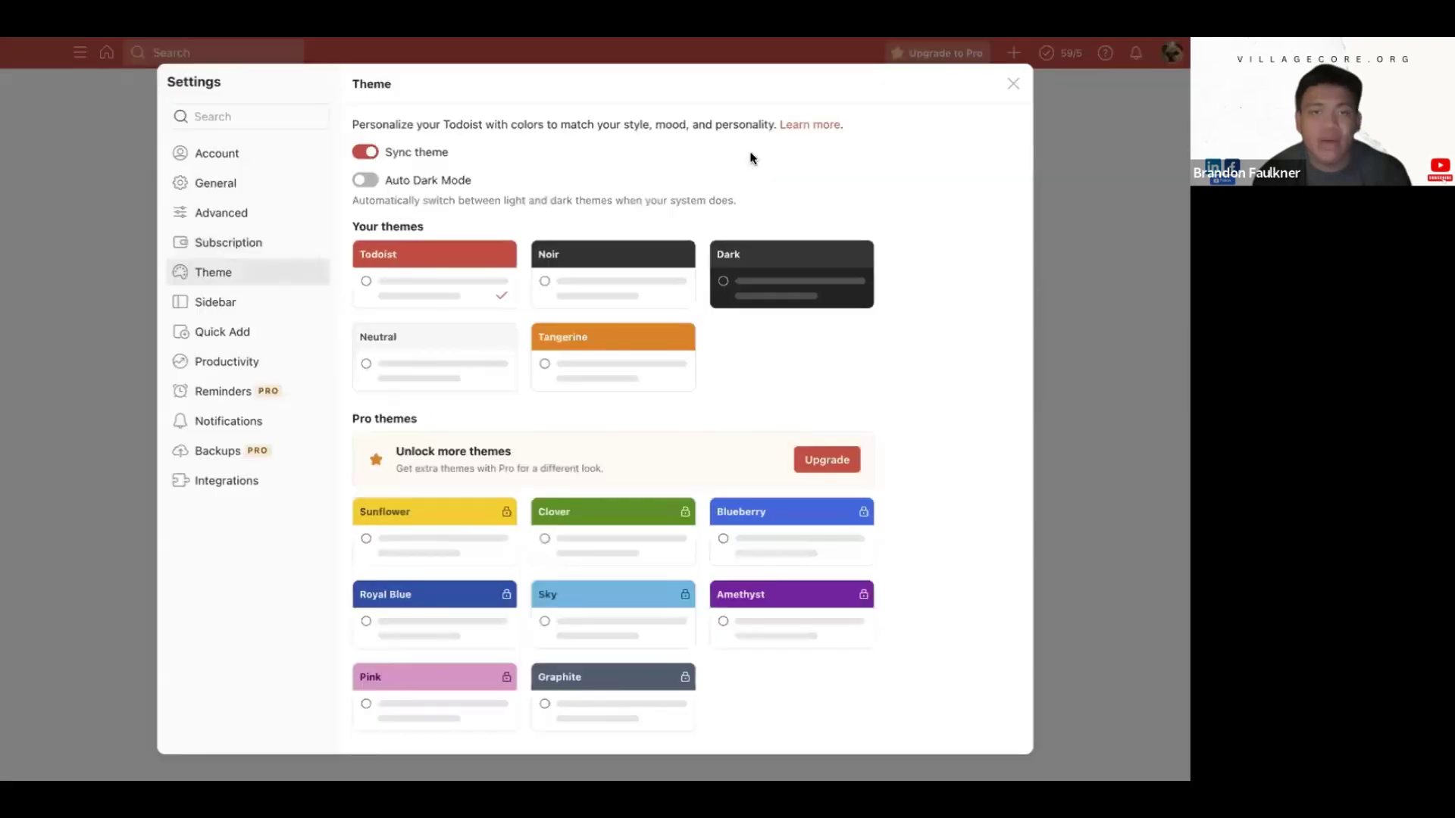
click(749, 262)
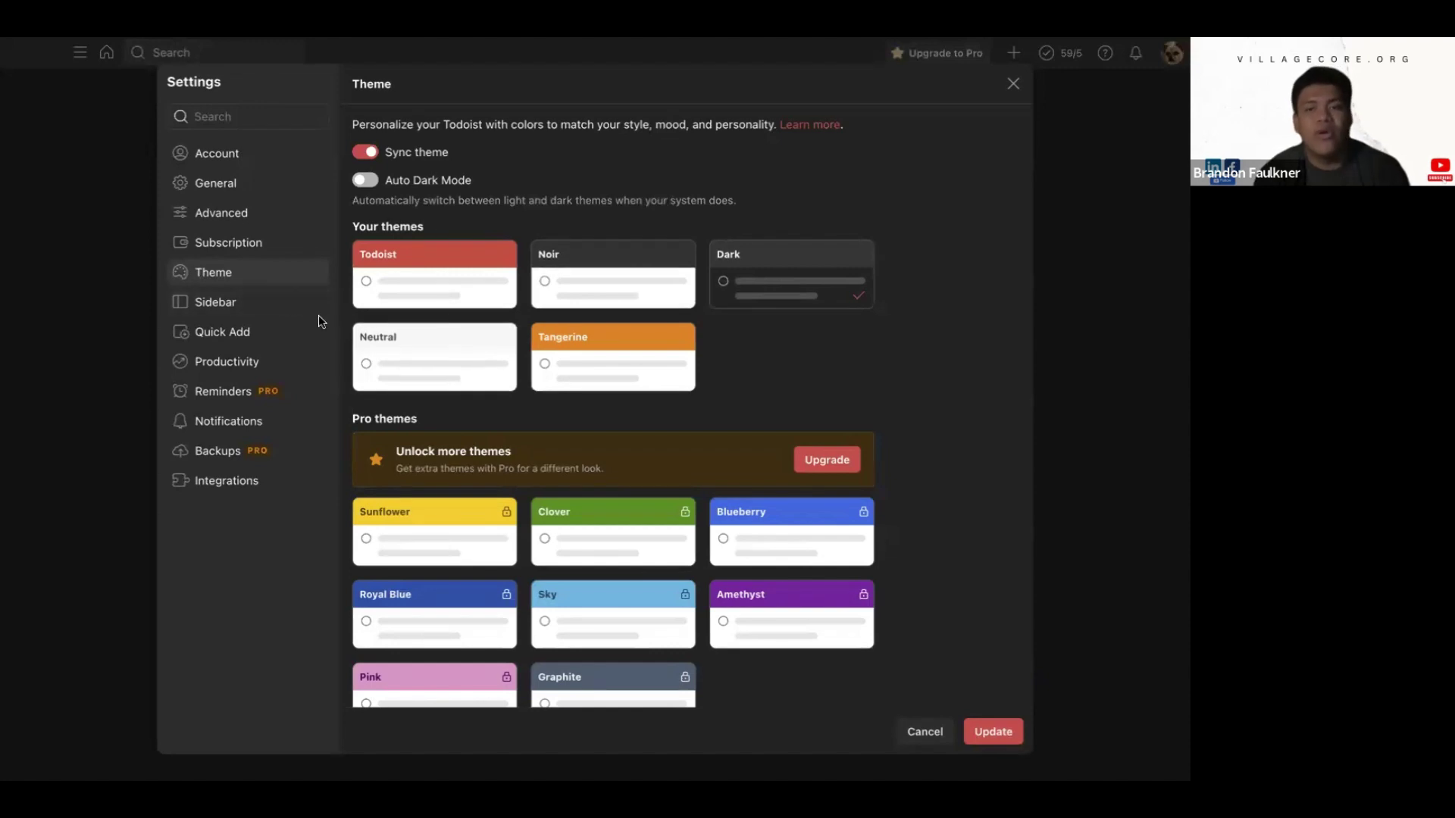
click(226, 307)
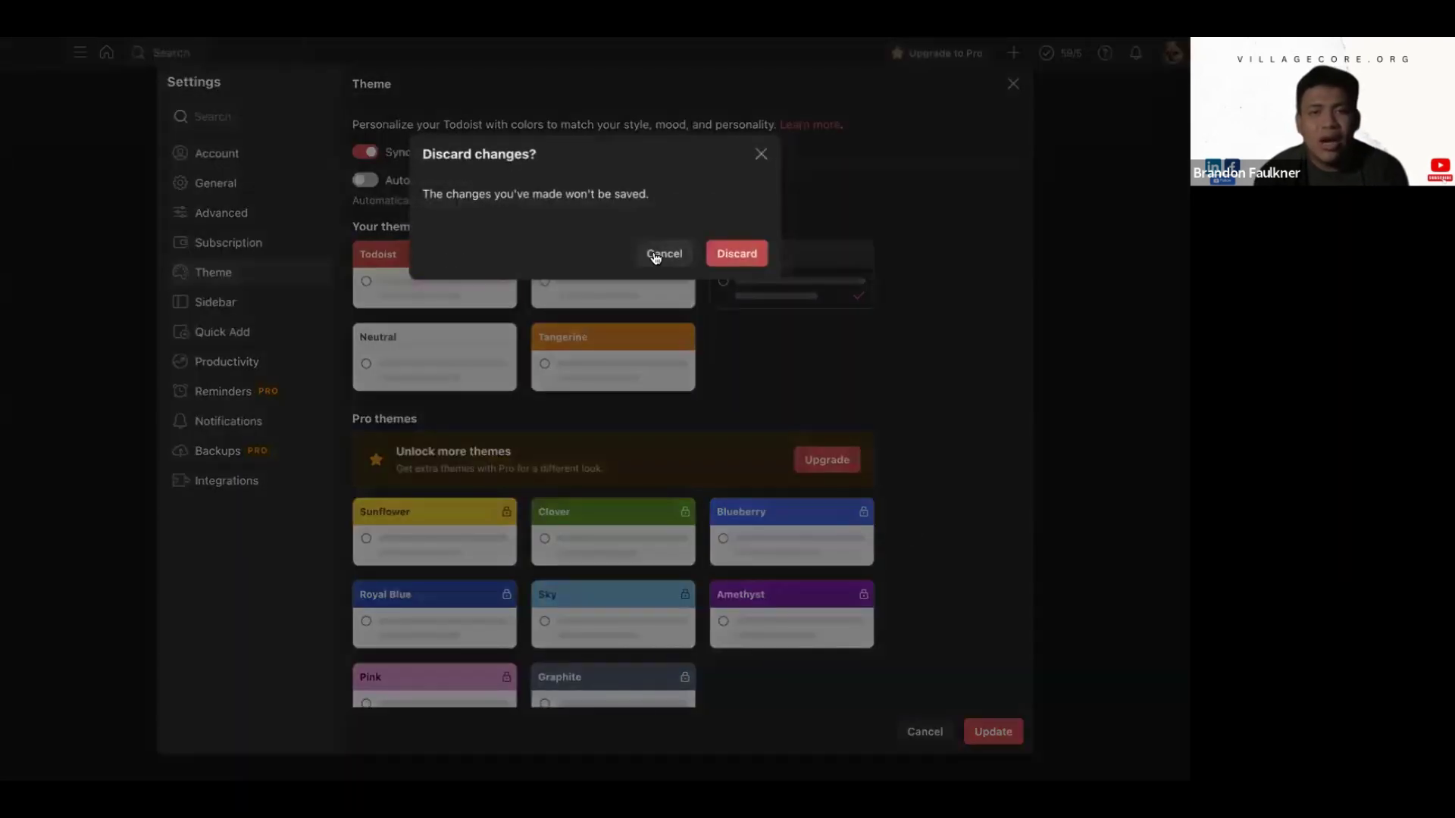
click(760, 155)
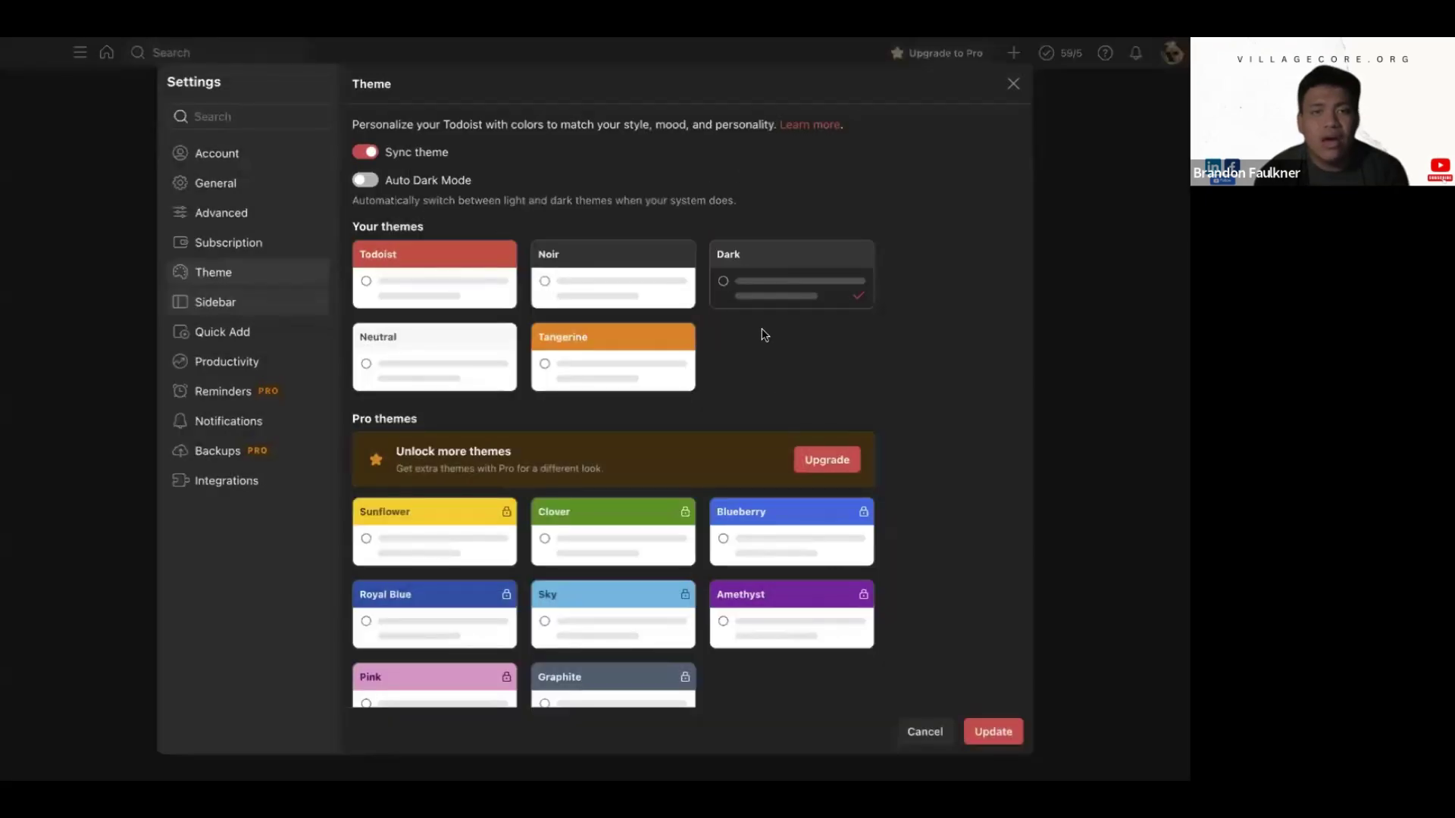
scroll(748, 362, down, 1)
click(995, 732)
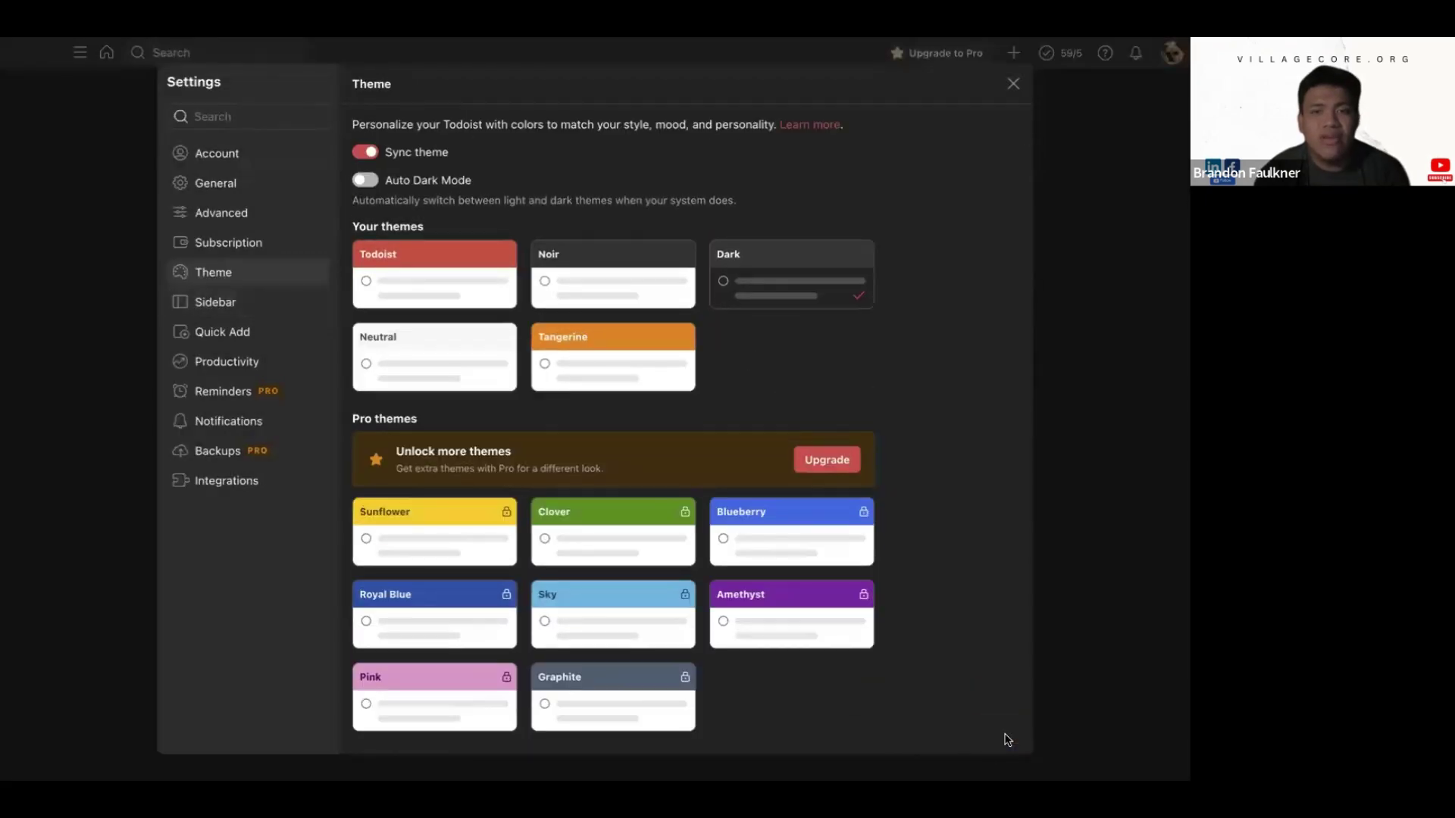
Review the Sidebar and Quick Add settings and open the Productivity settings
click(209, 301)
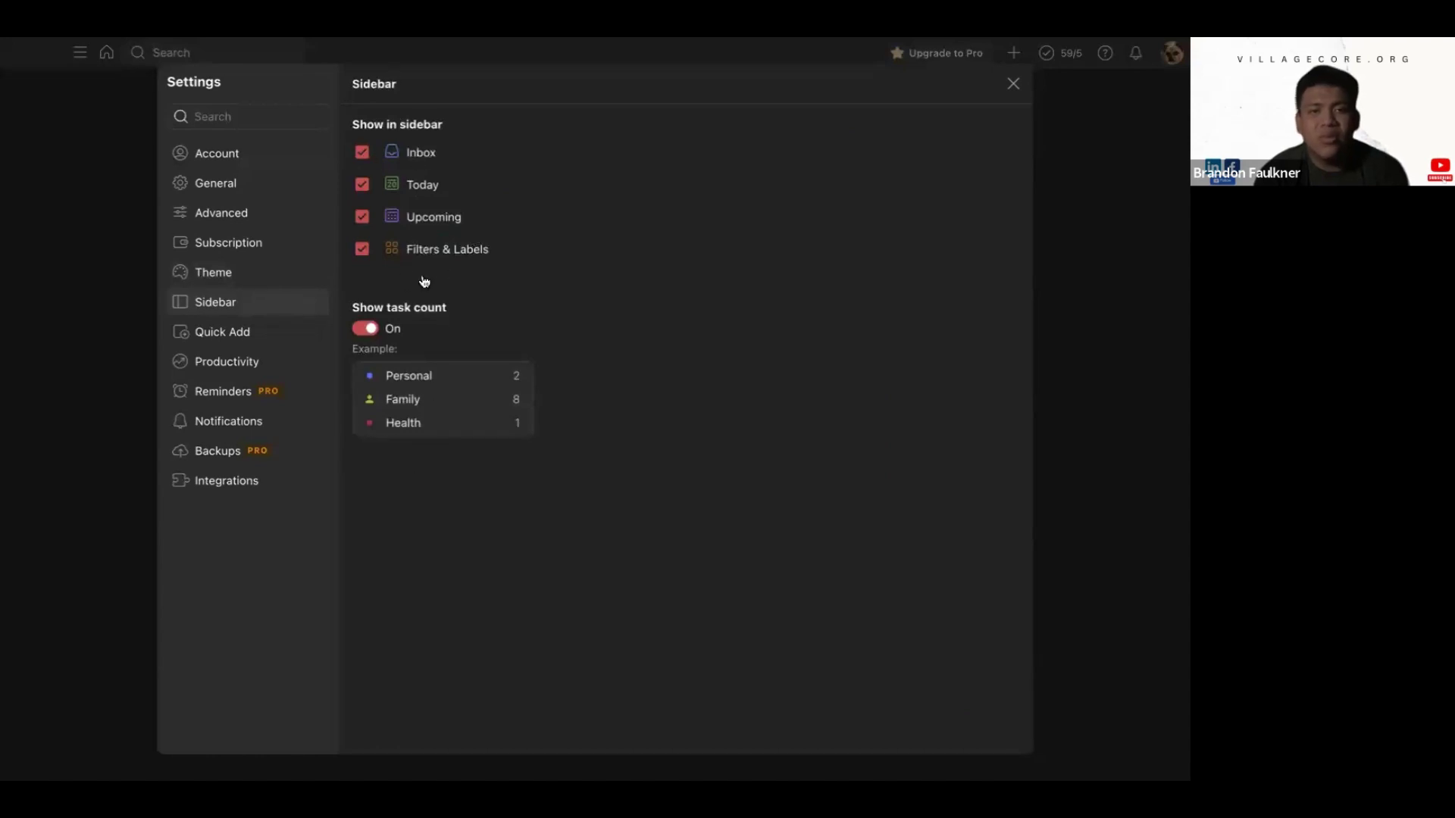
click(283, 342)
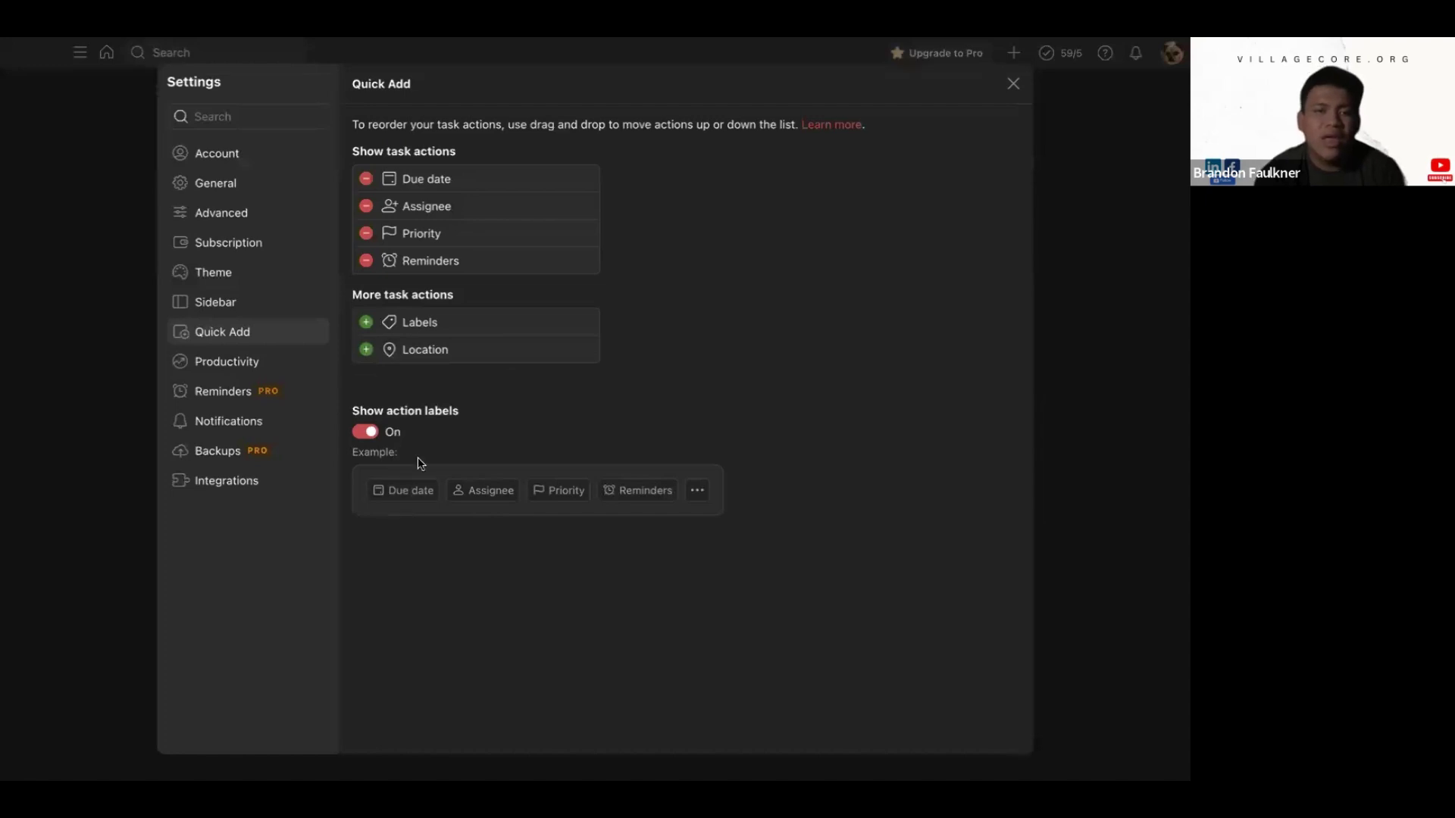
click(280, 367)
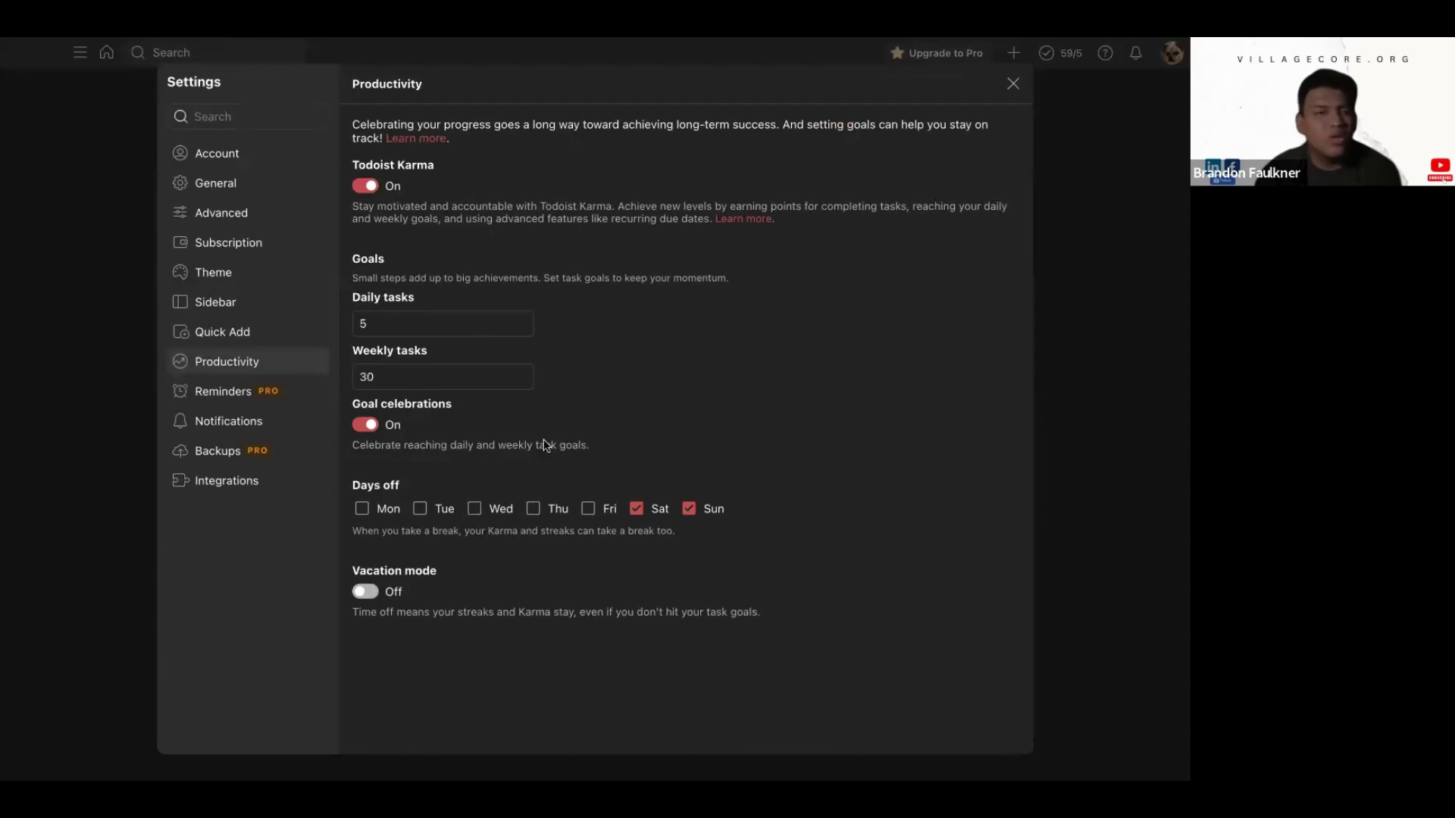
Set the productivity goals to 25 daily tasks and 500 weekly tasks
click(455, 317)
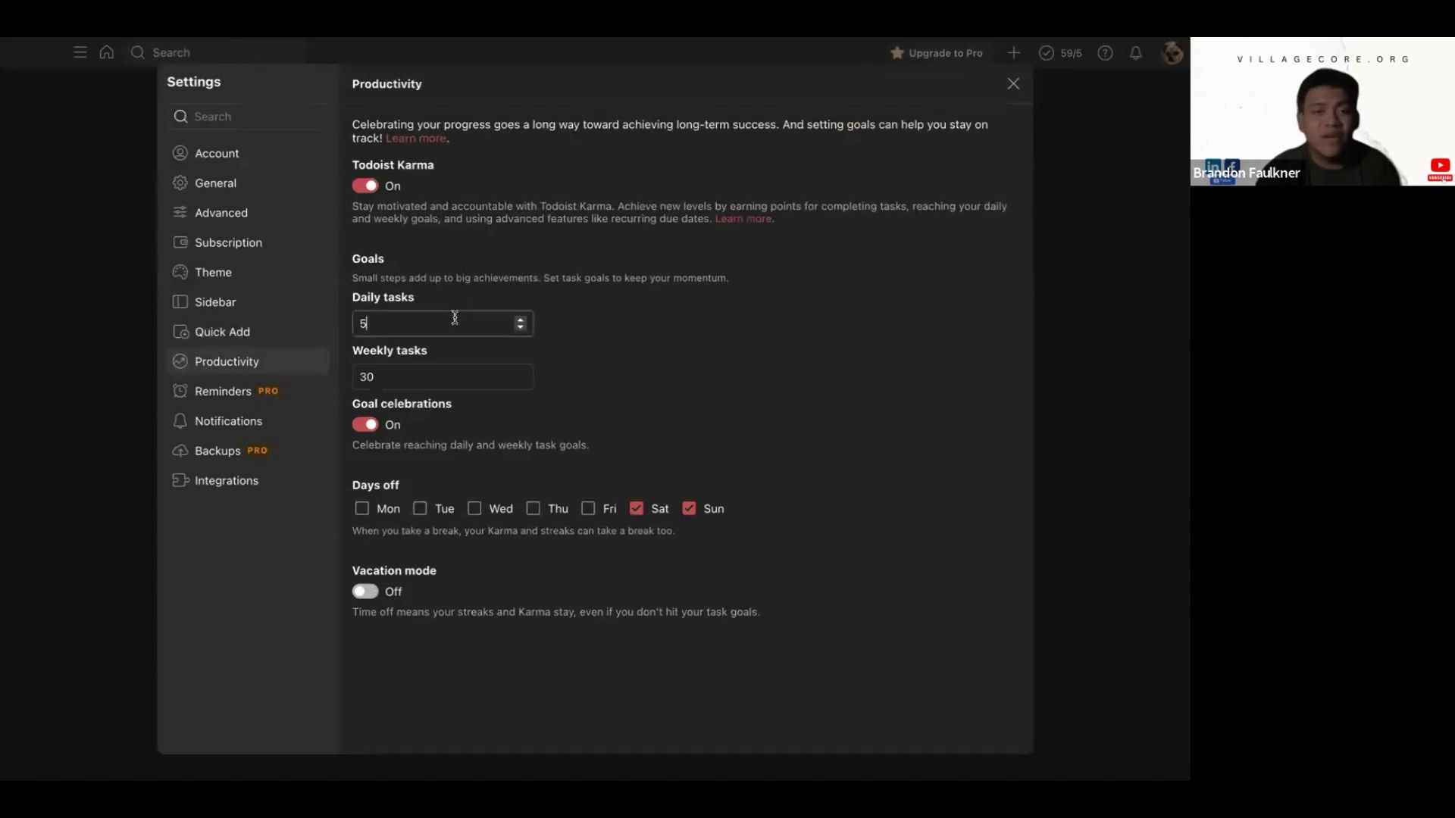
key(BackSpace)
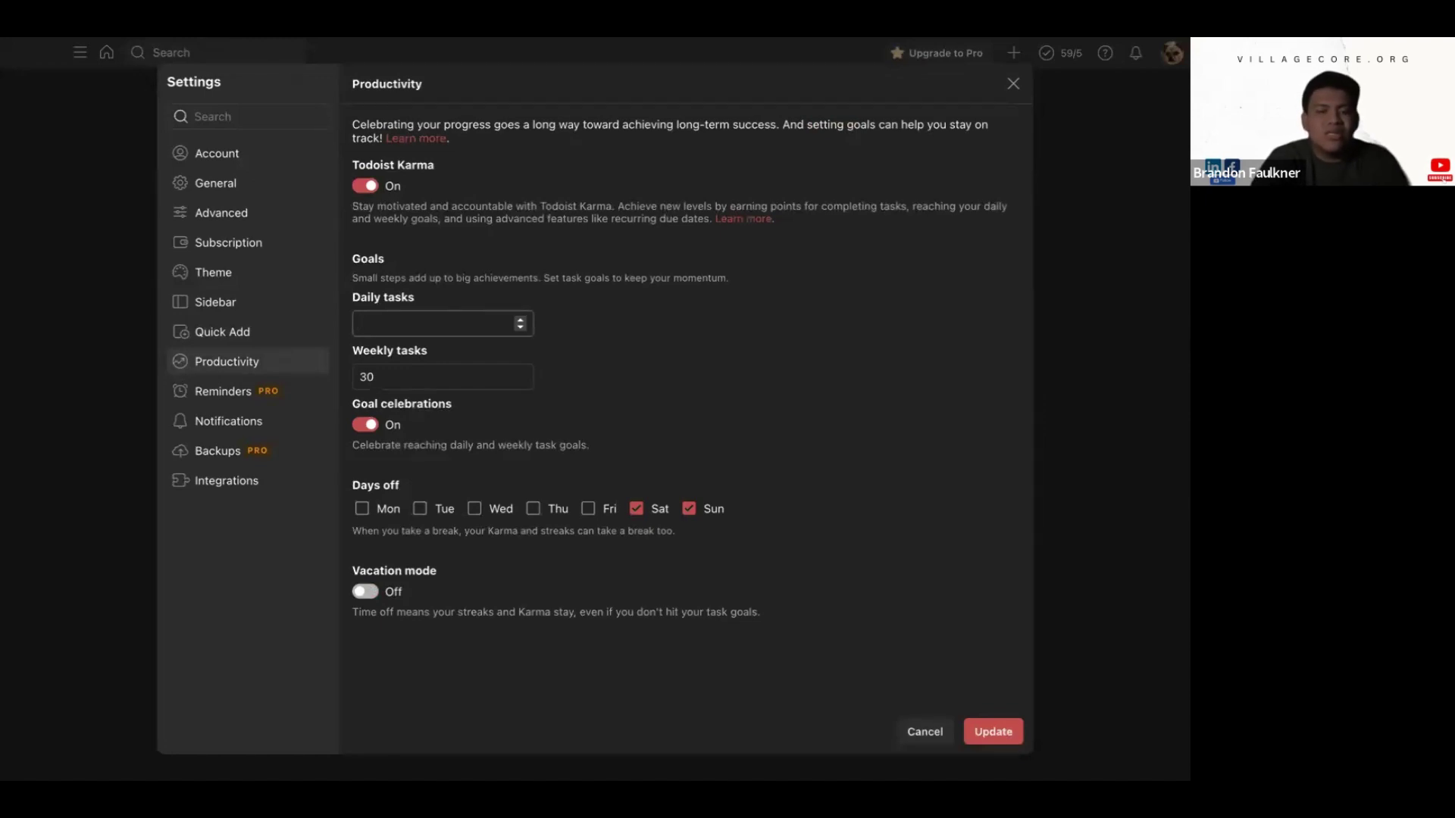
text(25)
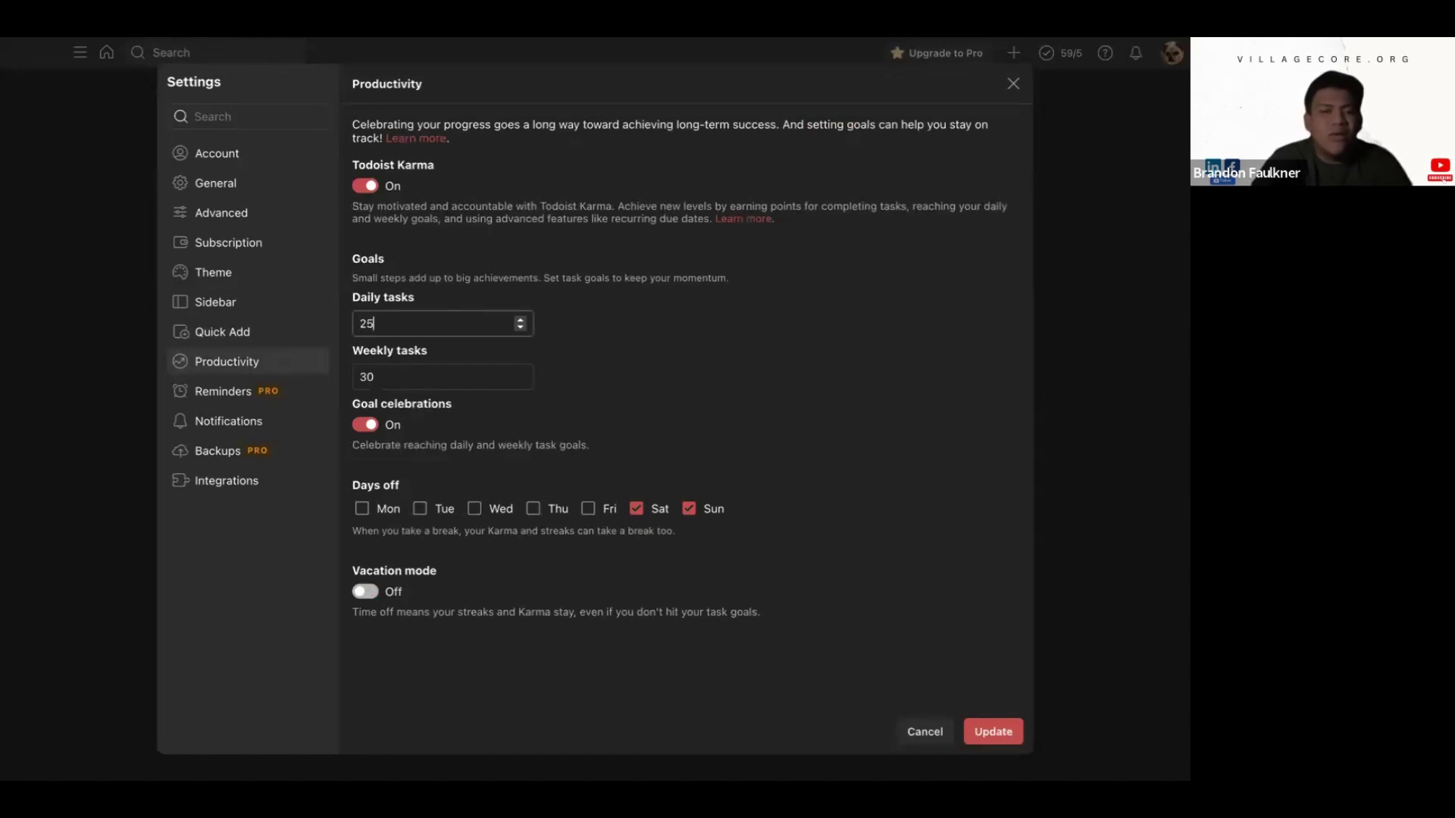
click(423, 381)
key(BackSpace)
key(BackSpace)
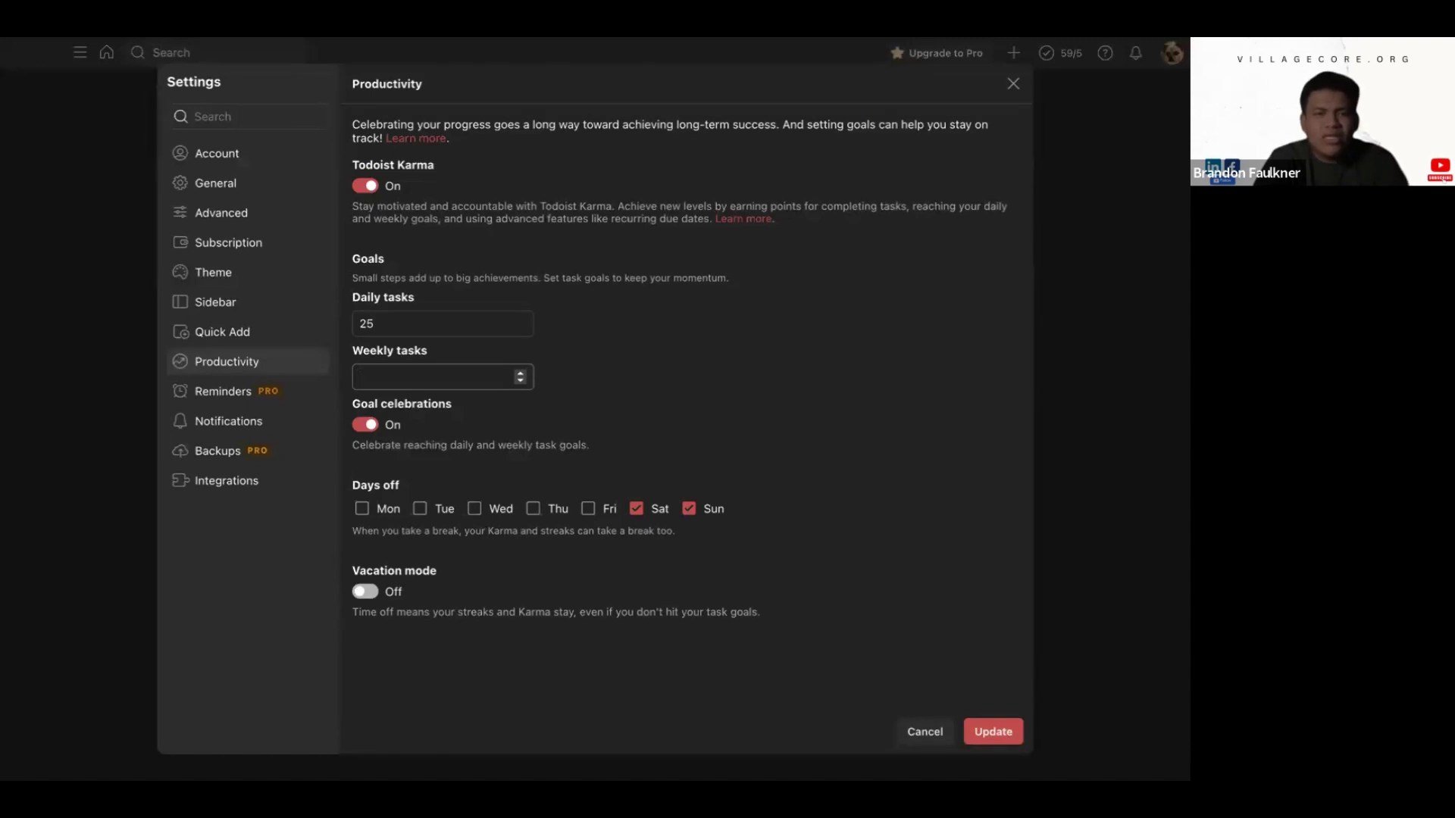
text(500)
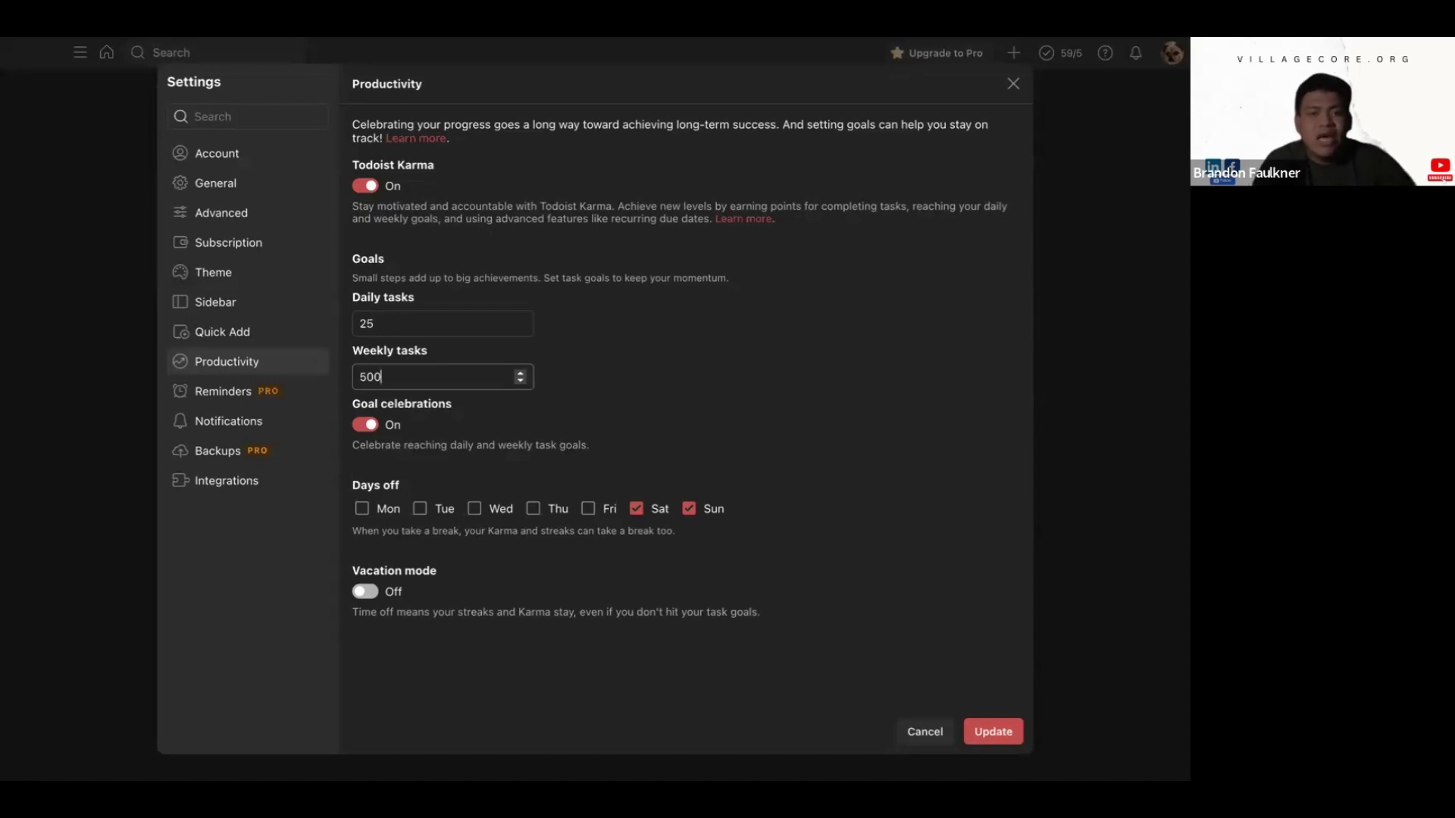
click(636, 367)
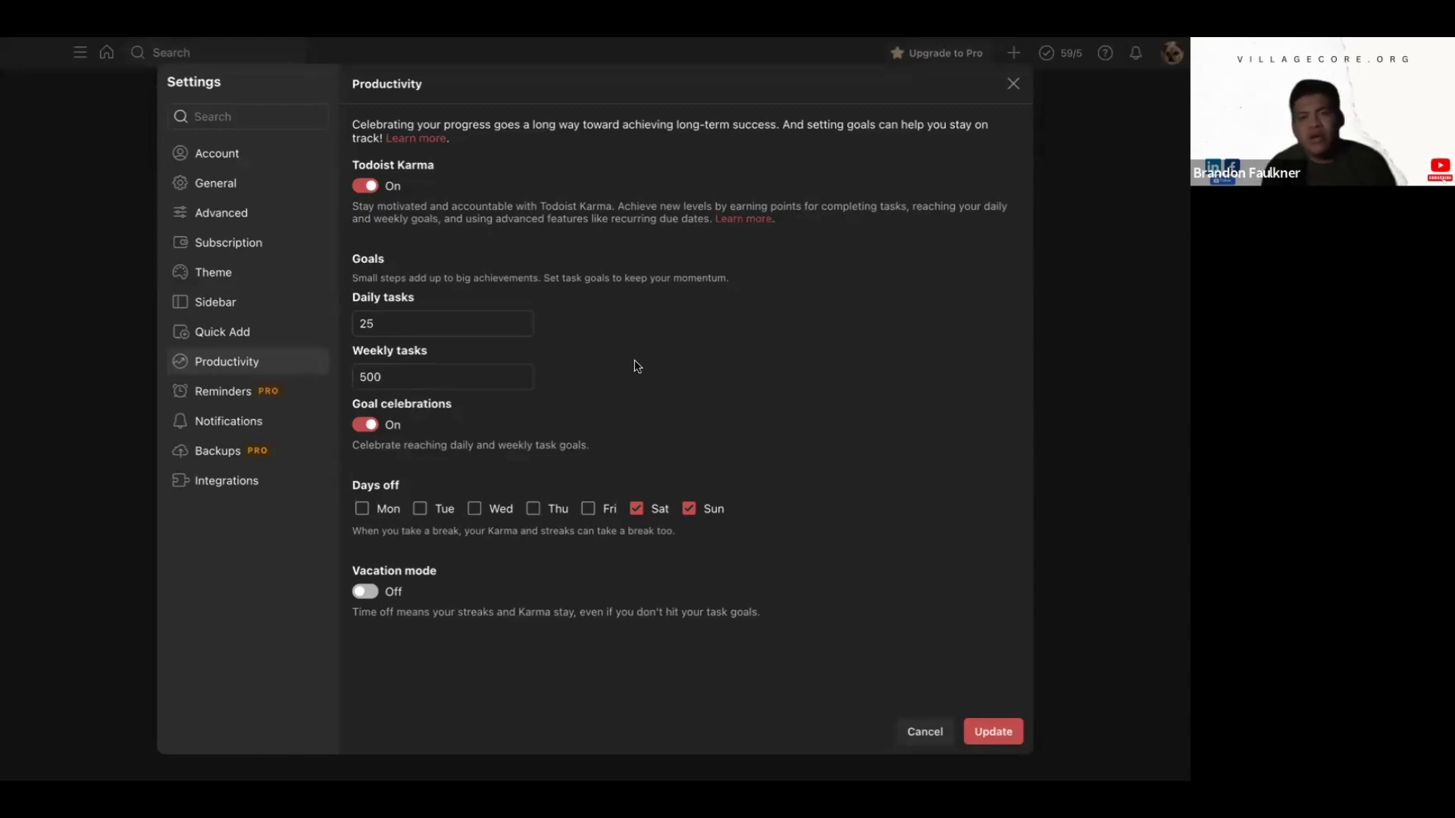
Set the productivity goals to 3 daily tasks and 21 weekly tasks
click(519, 319)
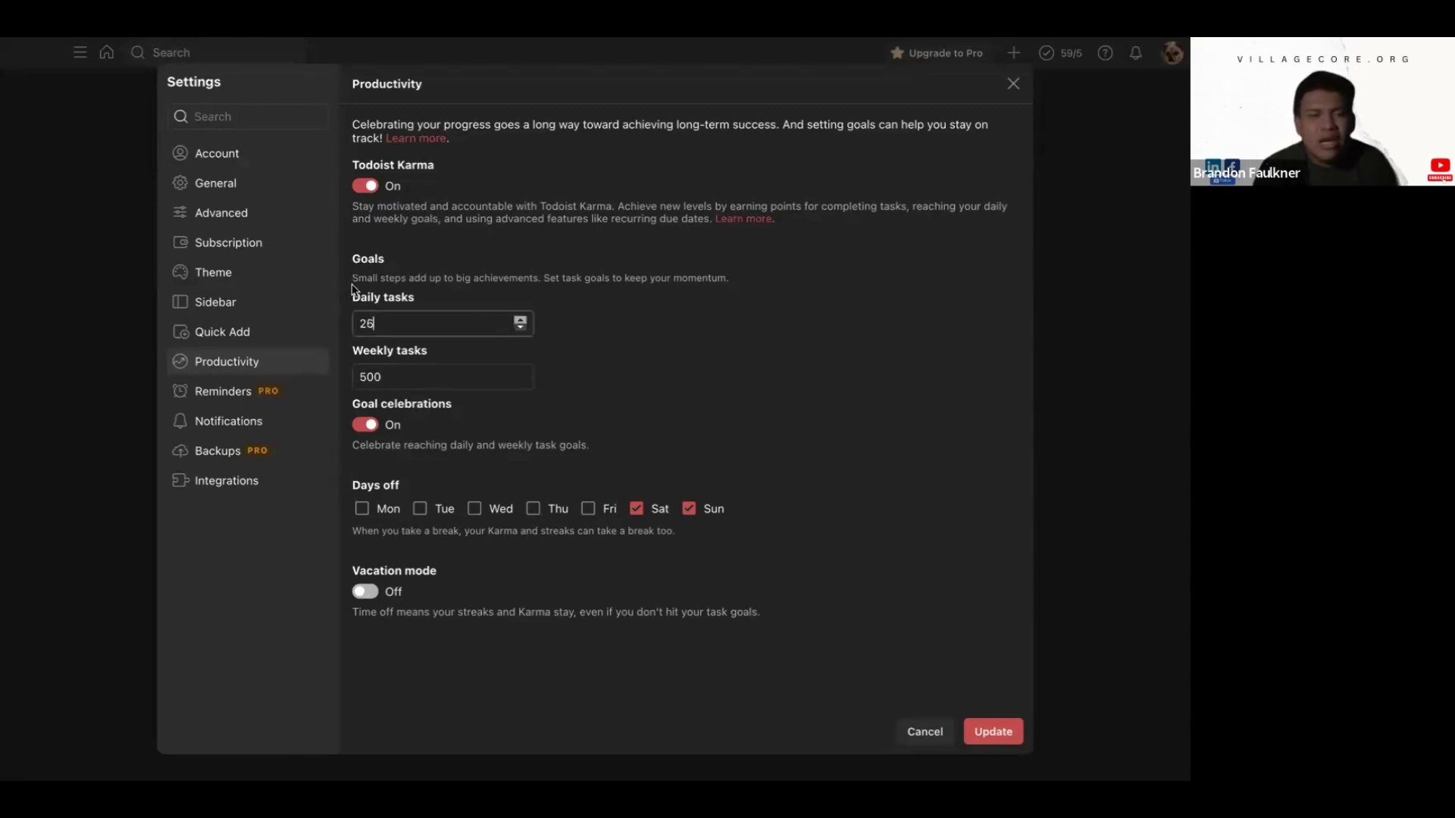
key(BackSpace)
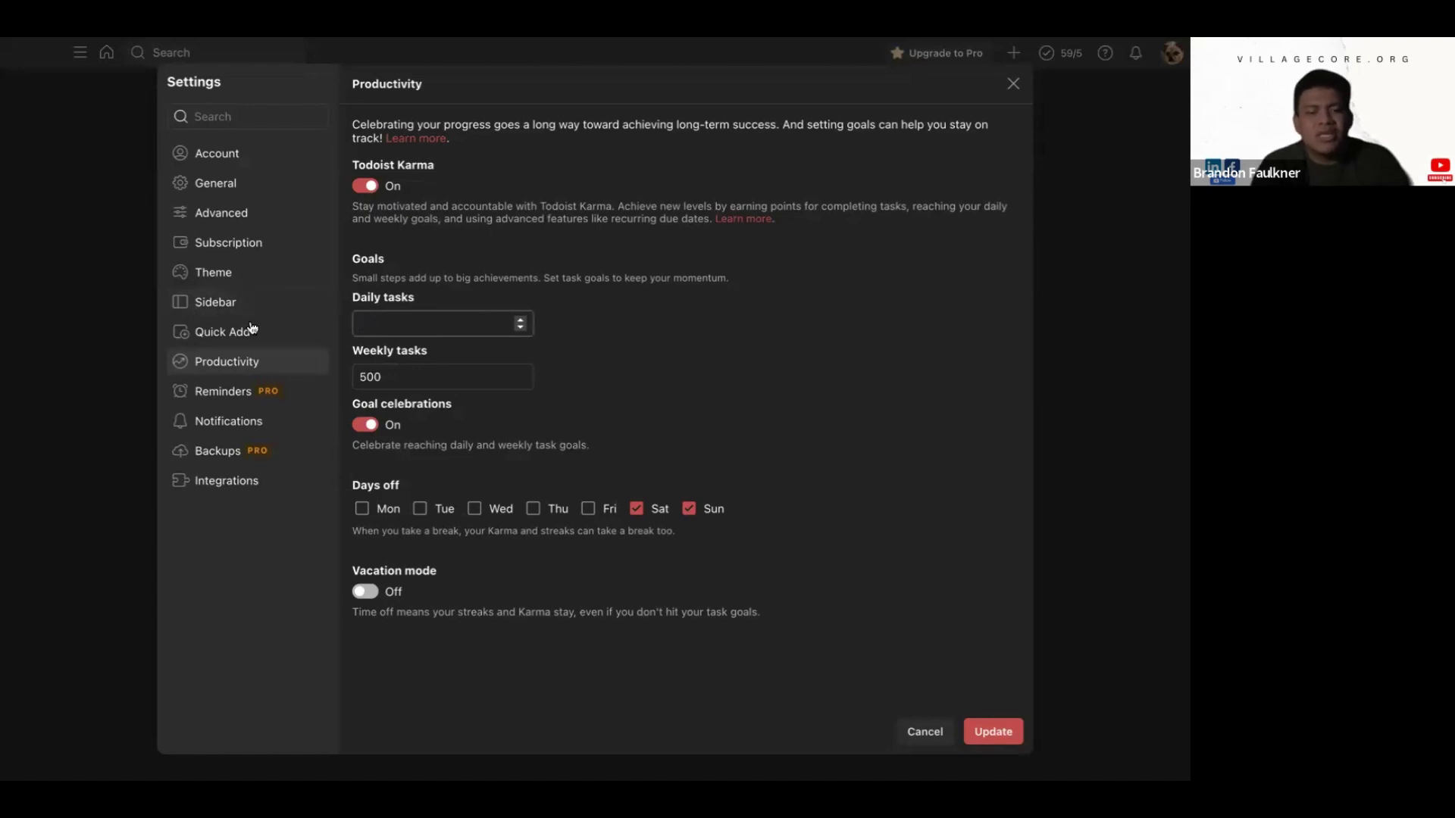
text(3)
click(437, 378)
drag(436, 378, 326, 380)
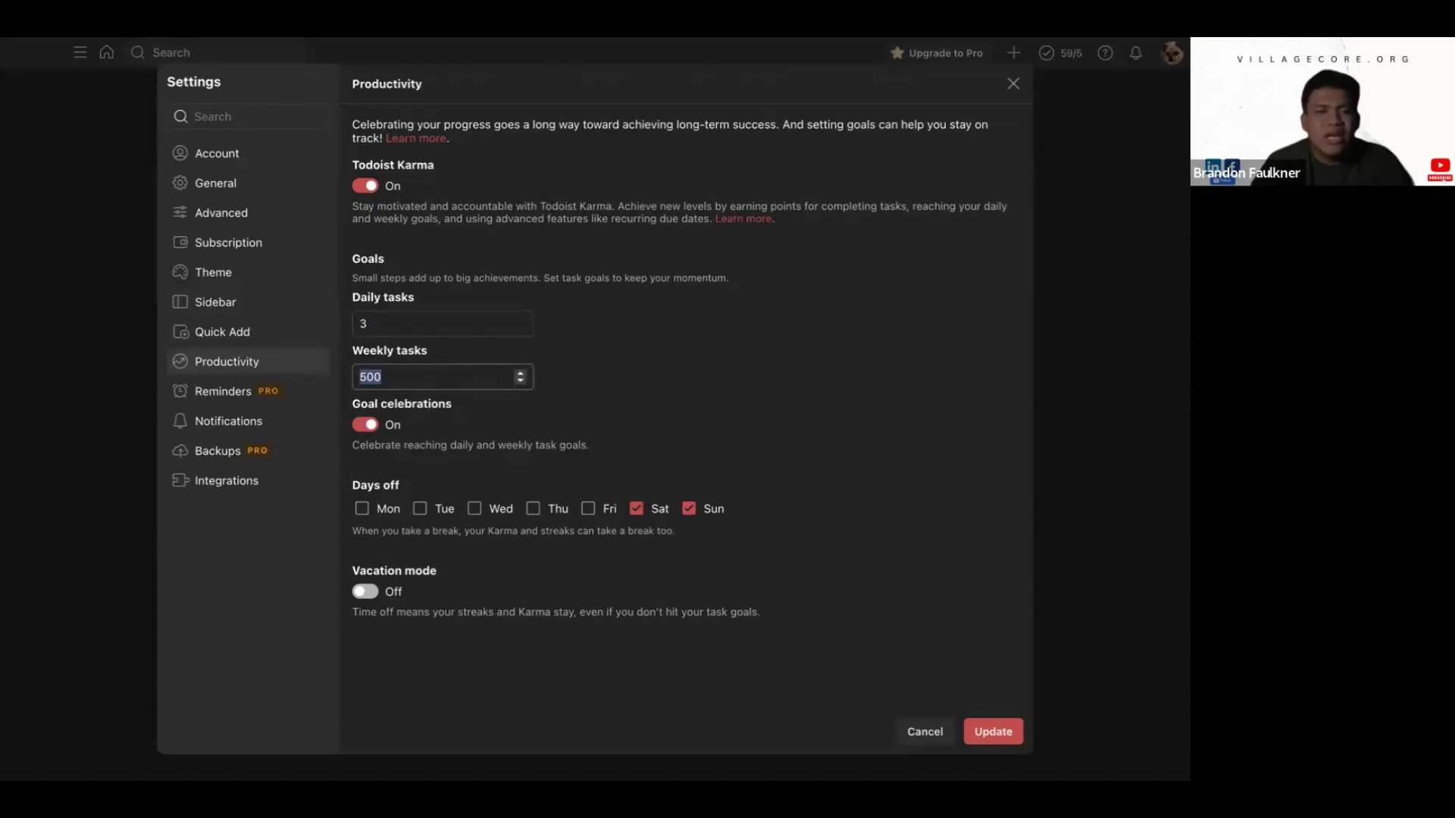
key(BackSpace)
text(30)
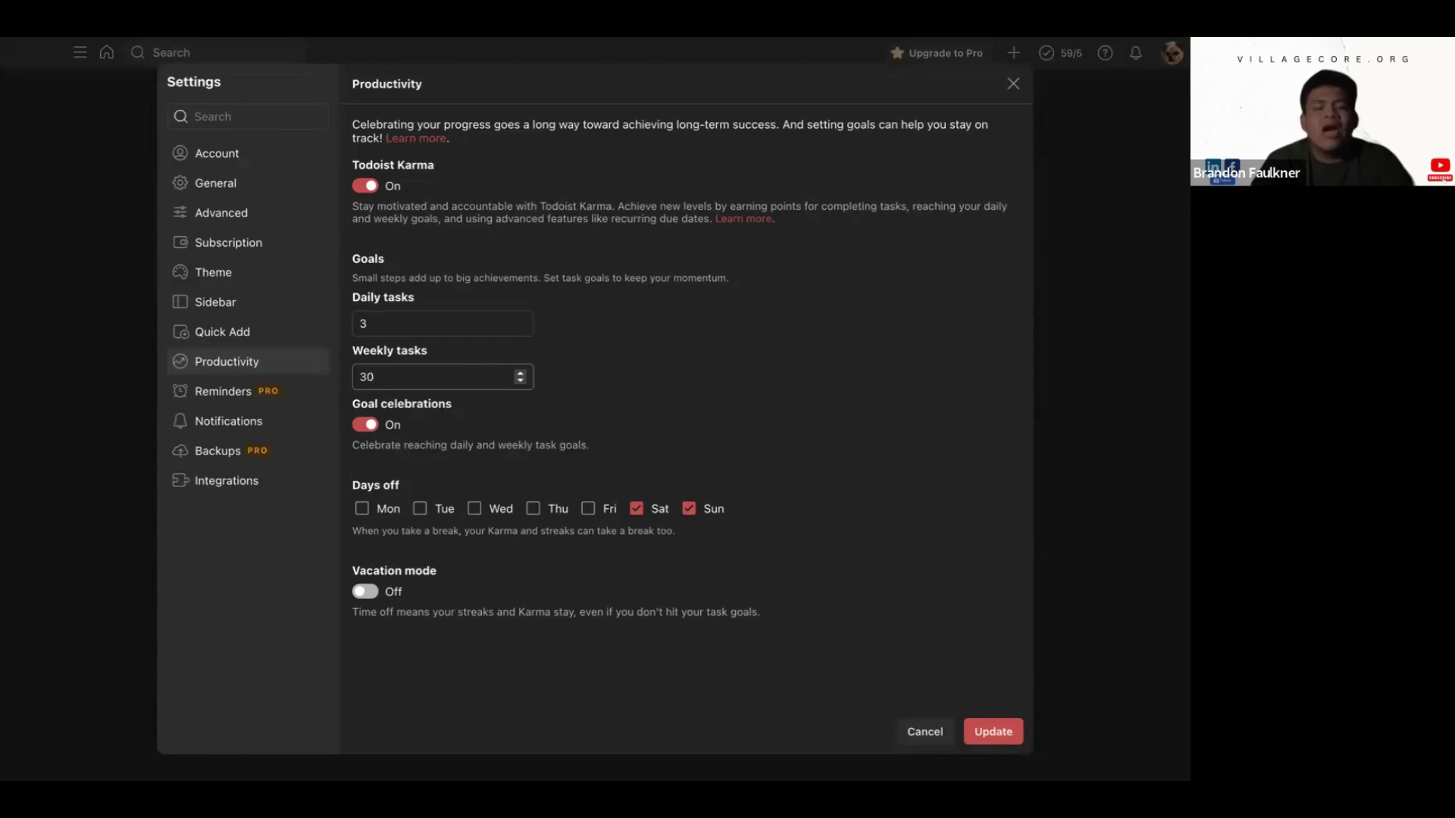
key(BackSpace)
key(BackSpace)
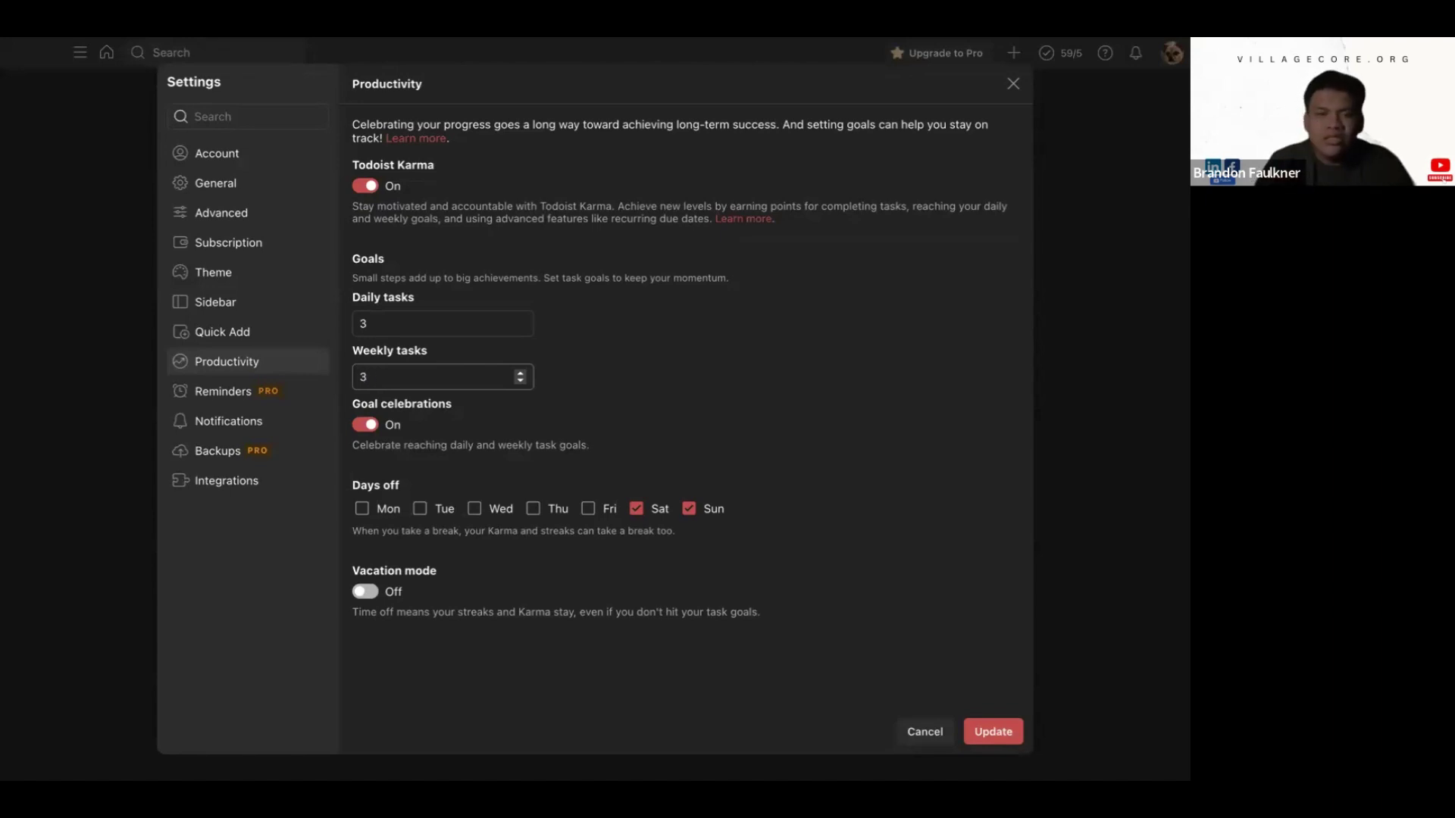
text(21)
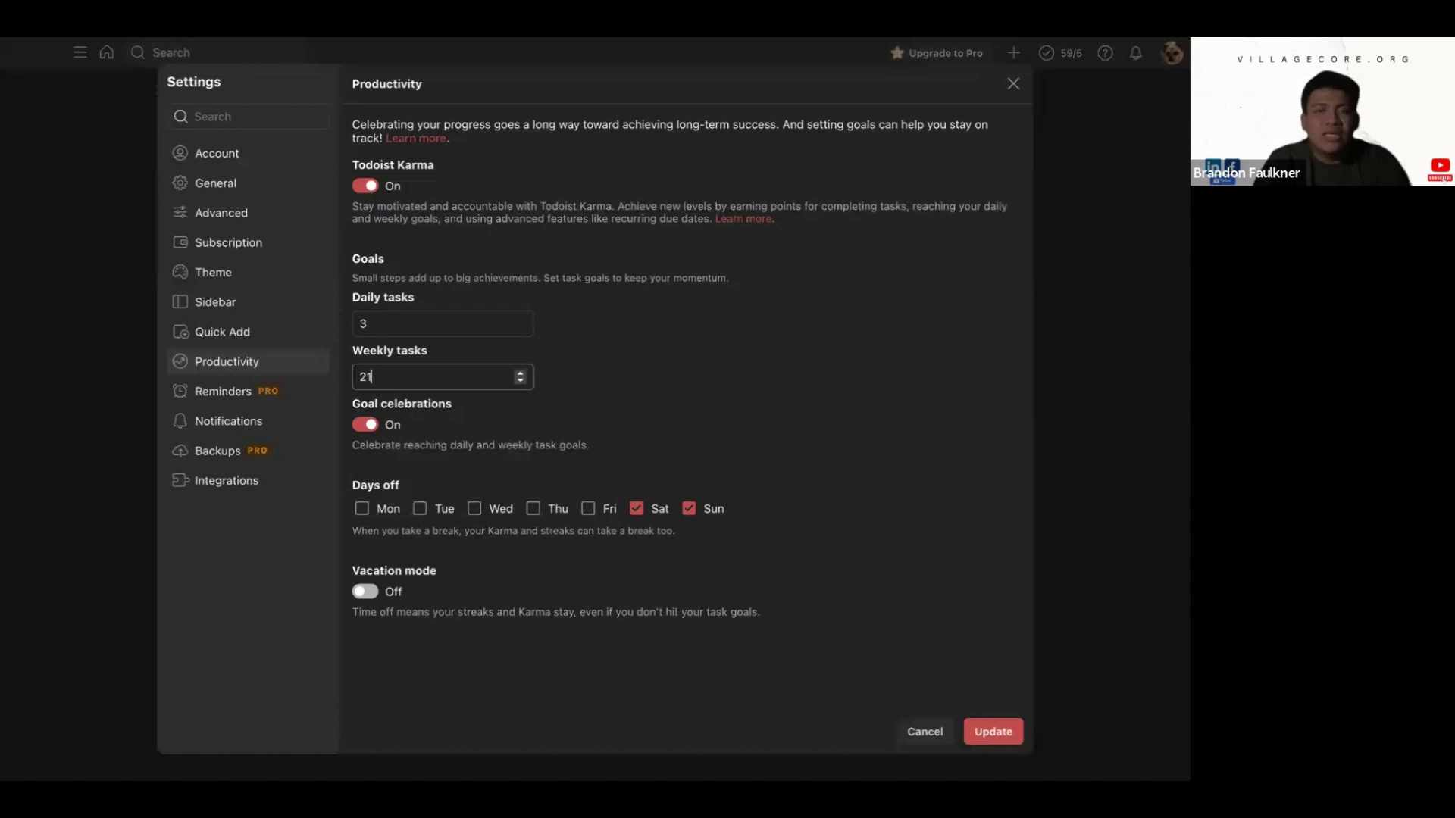
click(599, 329)
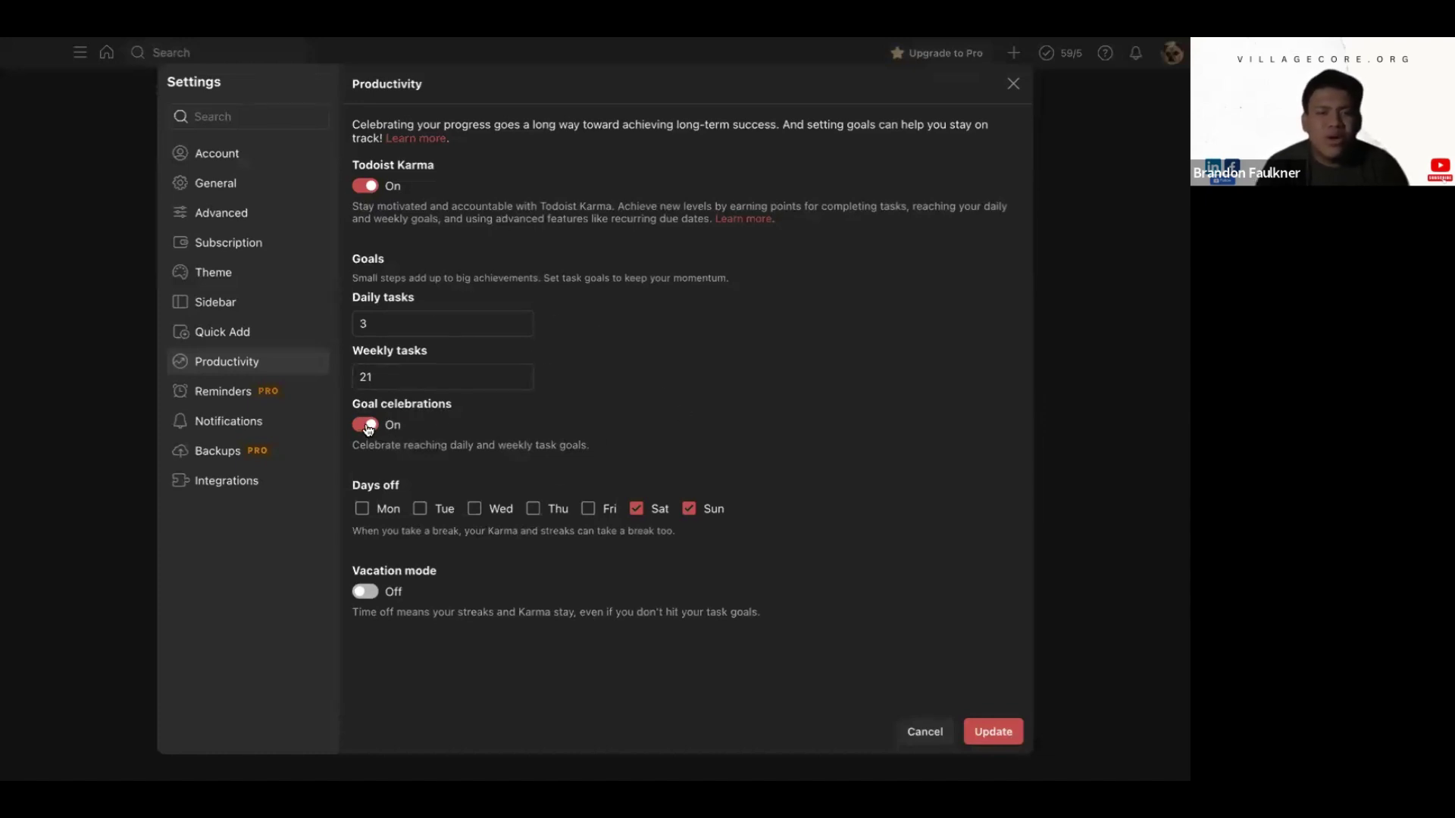
Review the goal celebrations, days off and vacation mode options, trying vacation mode on and back off
drag(354, 404, 476, 410)
drag(357, 481, 400, 487)
click(400, 491)
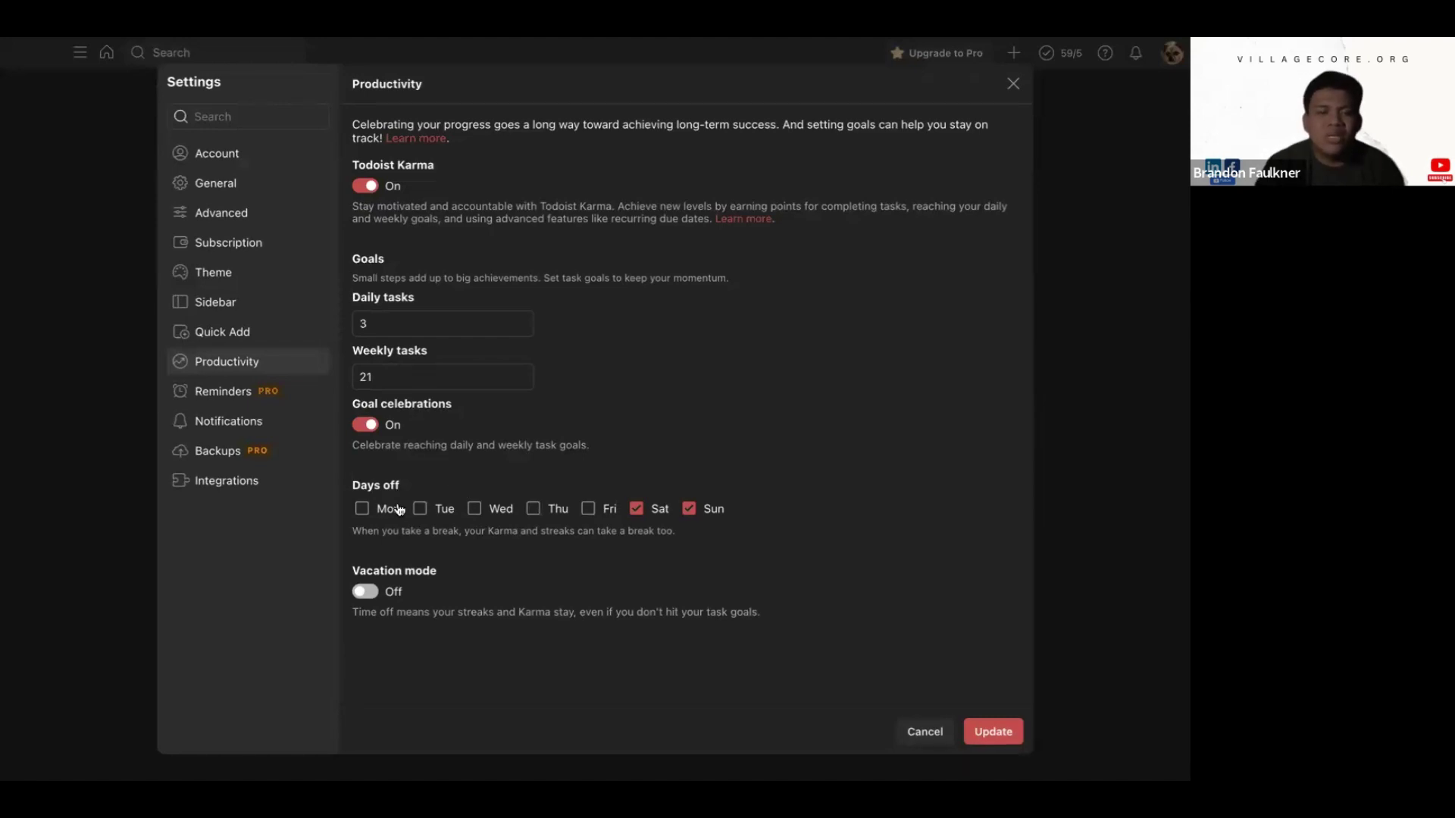
drag(359, 572, 470, 578)
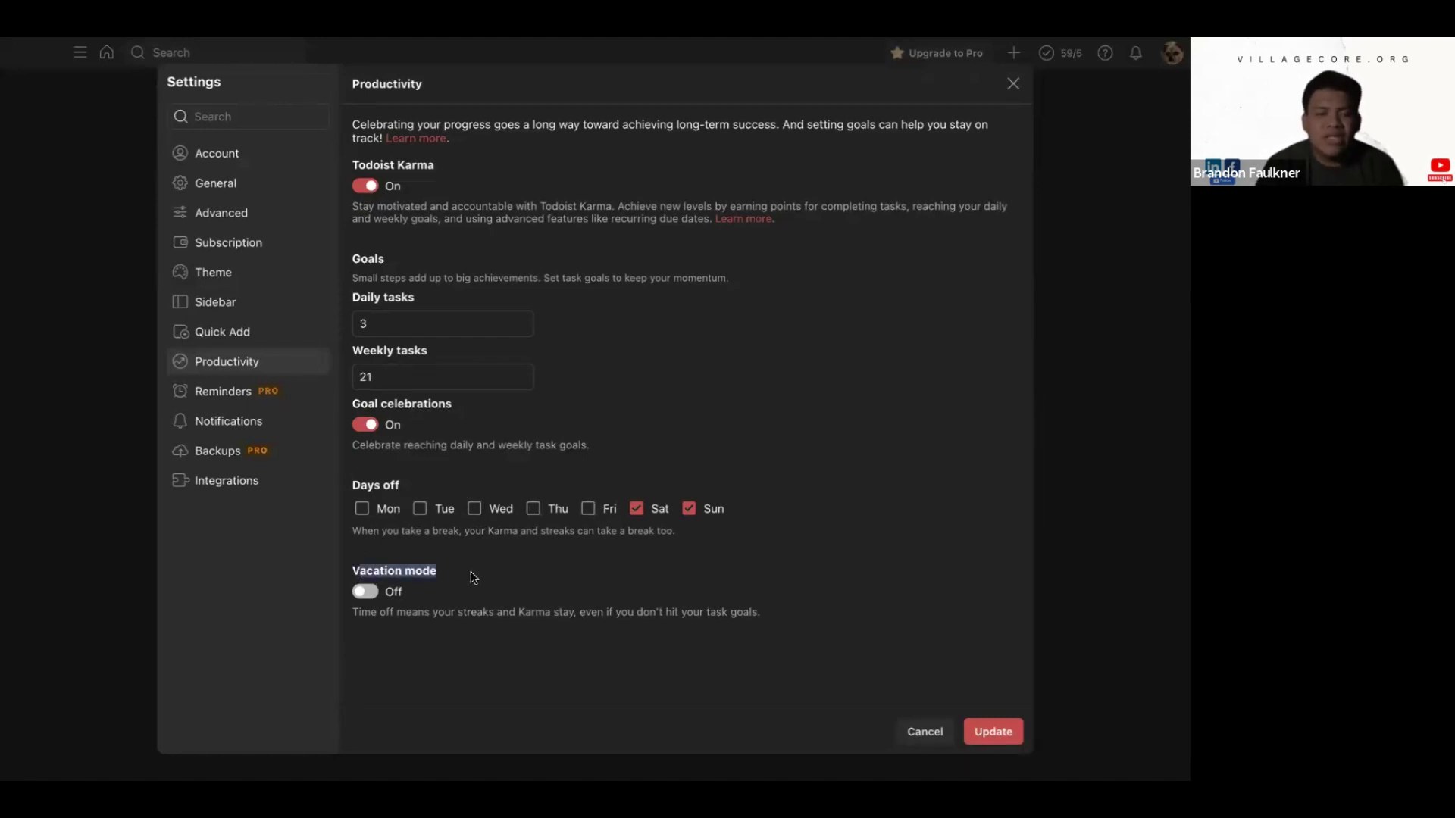
click(473, 578)
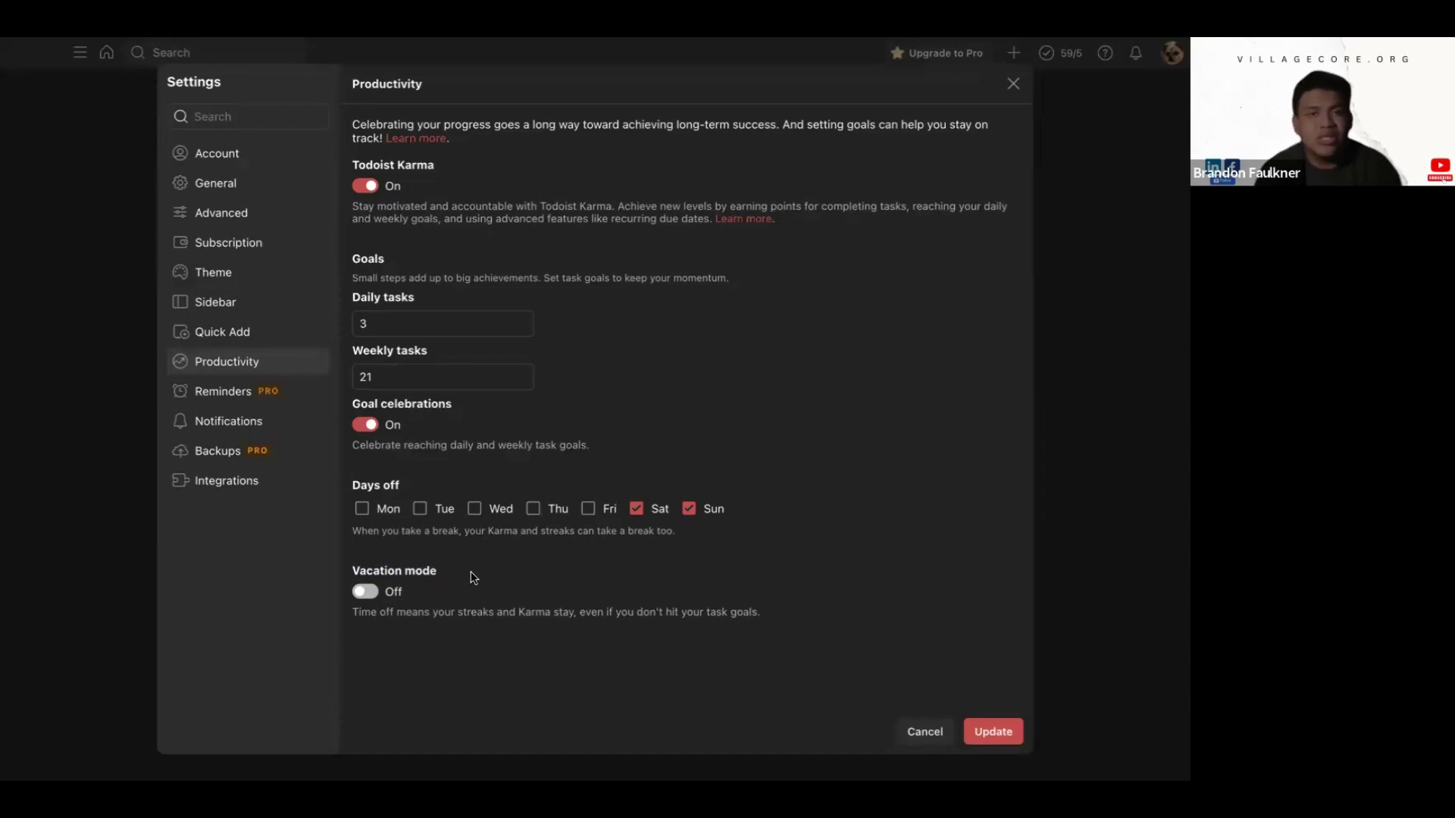
click(369, 590)
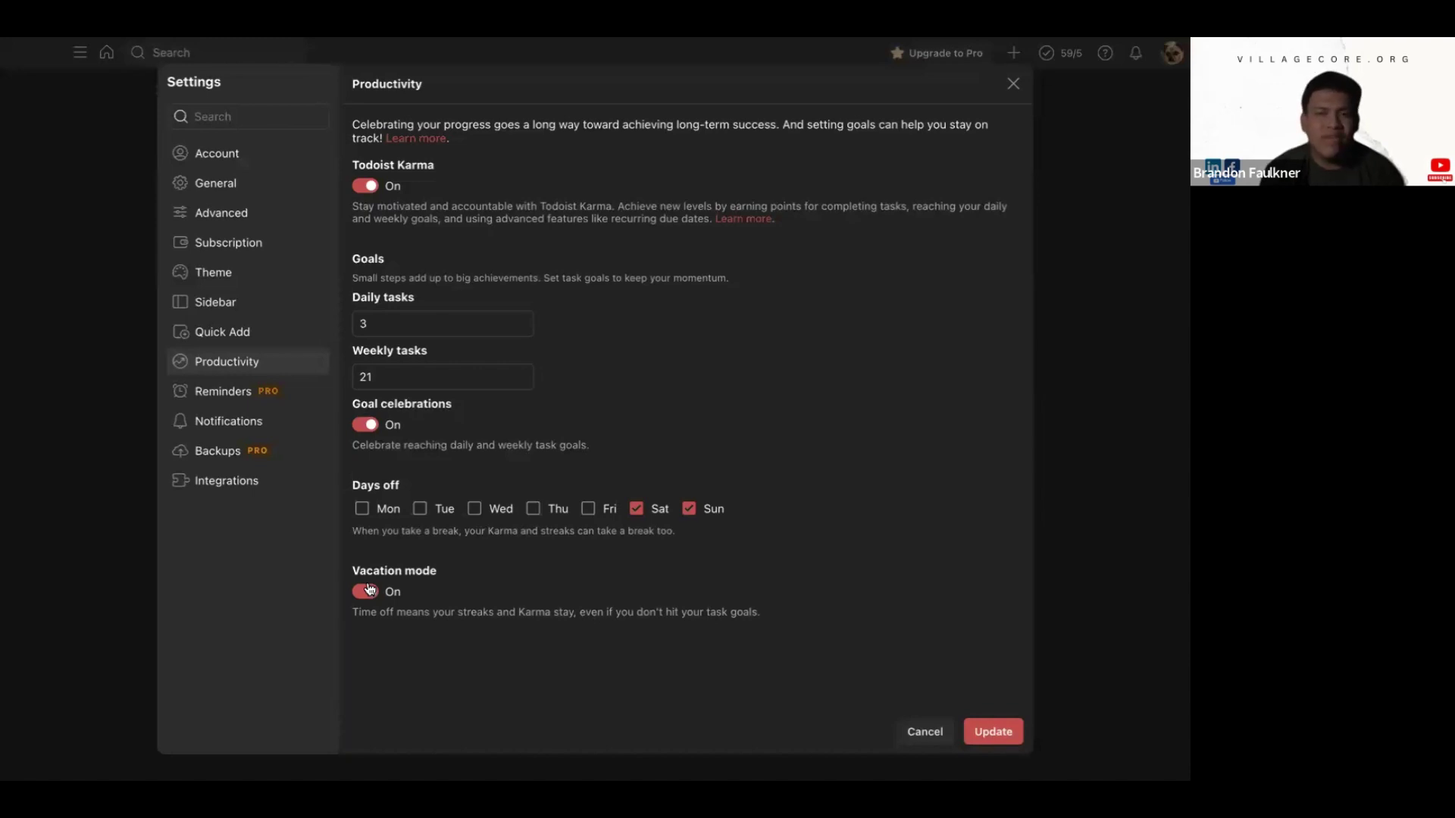
click(367, 590)
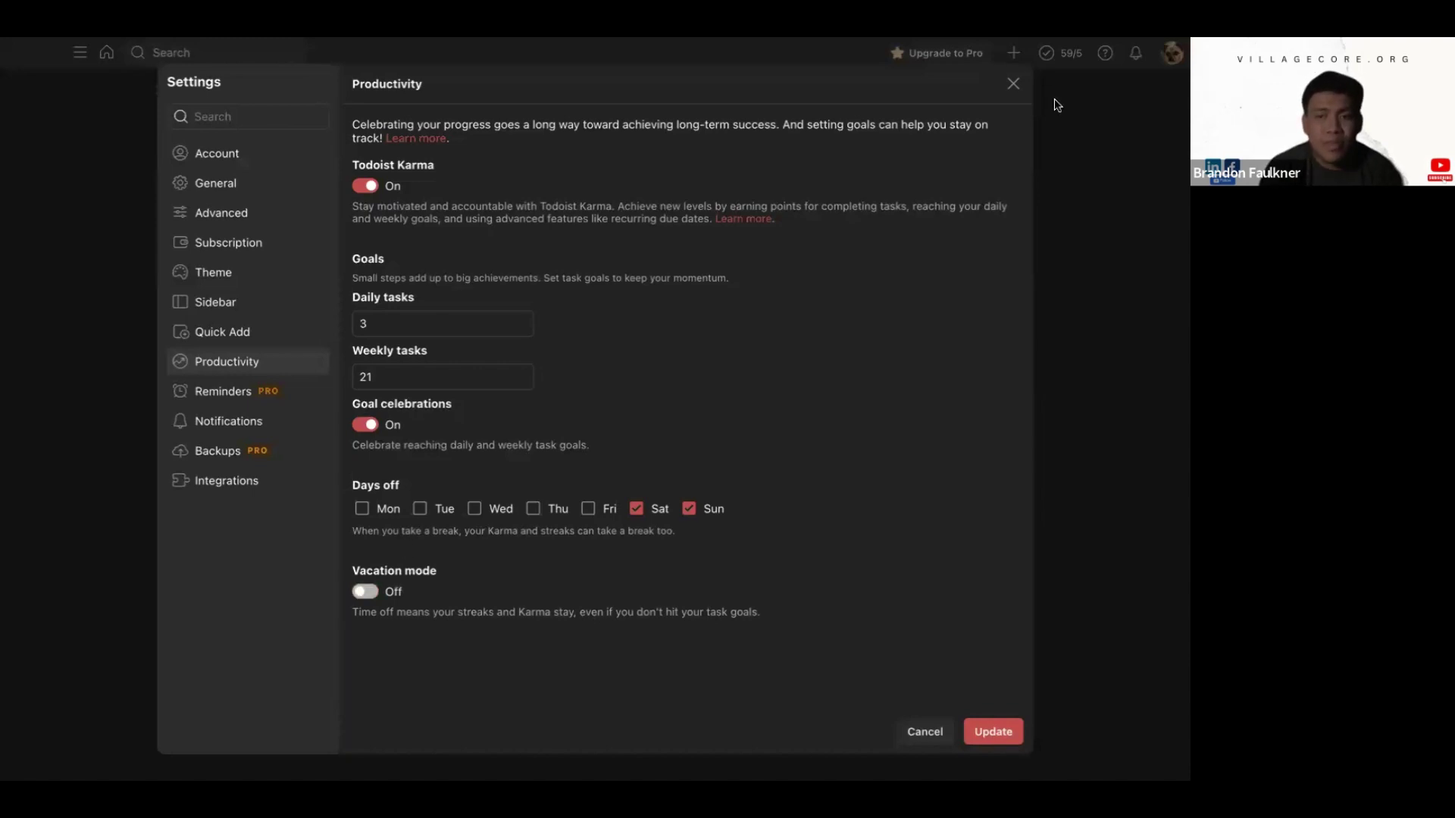
Save the updated productivity settings and close the settings window
click(992, 734)
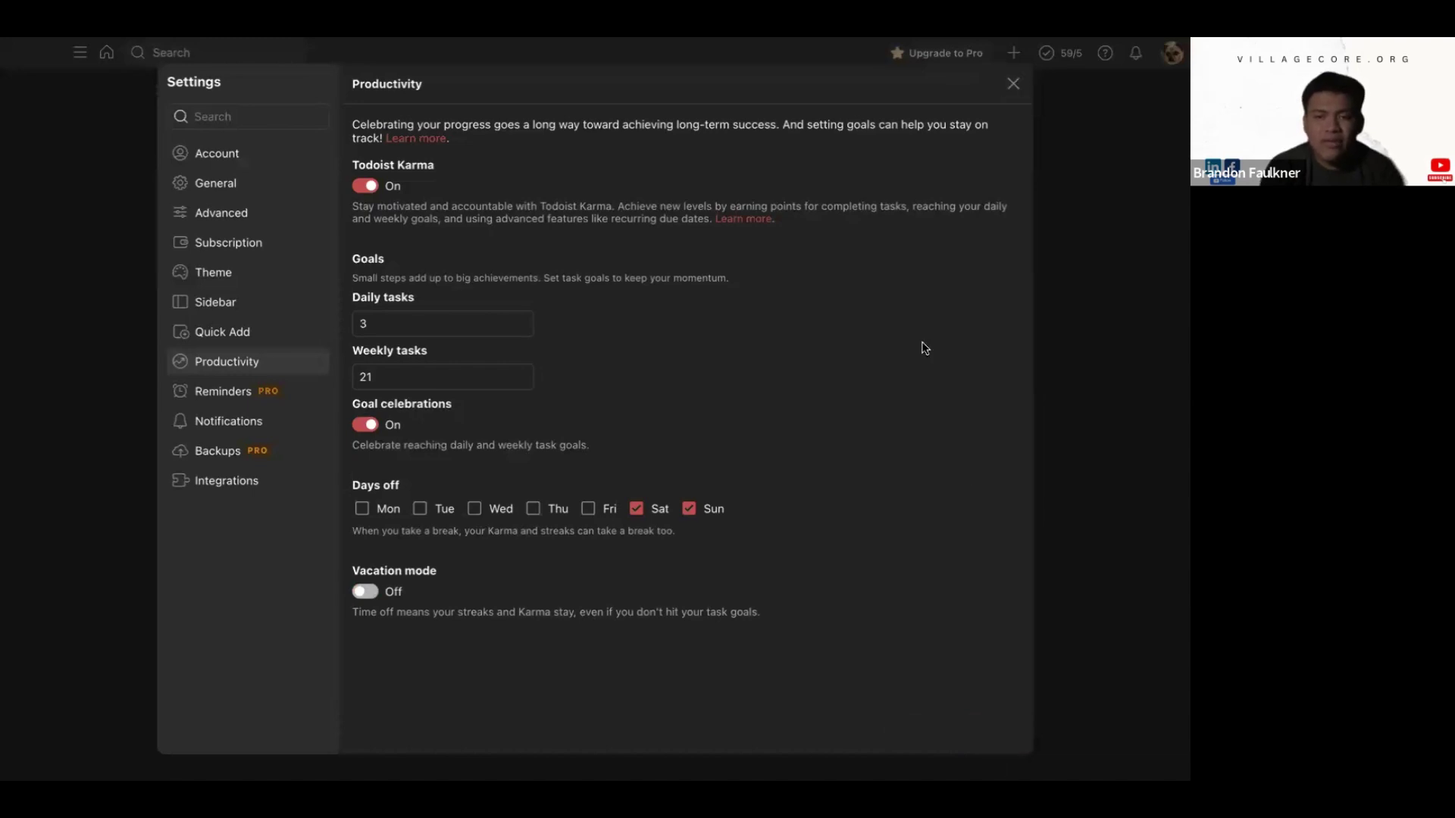
click(1014, 85)
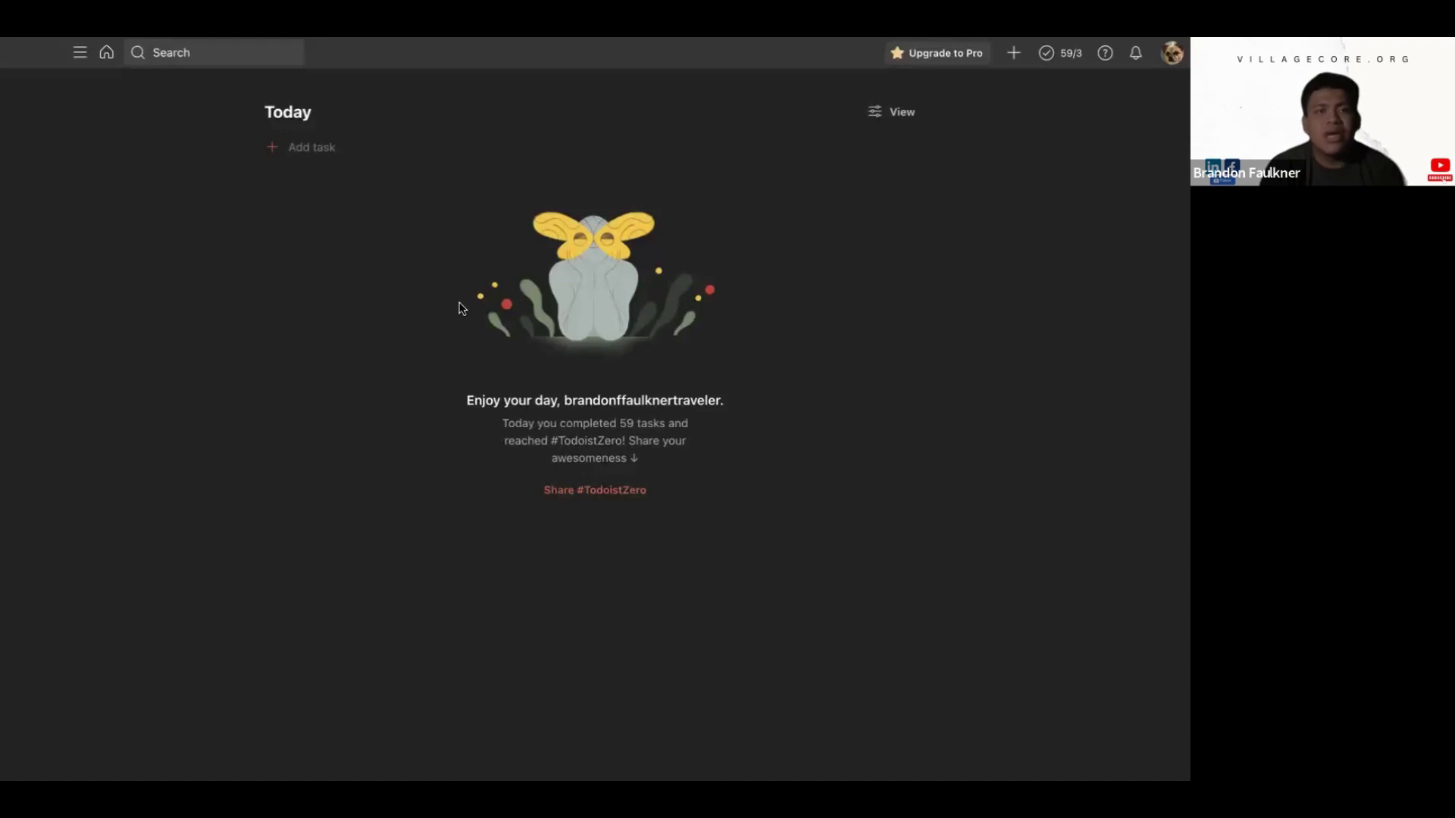
Look over the priority choices for a new task in Today, discard the task, and check the page's view options
click(271, 148)
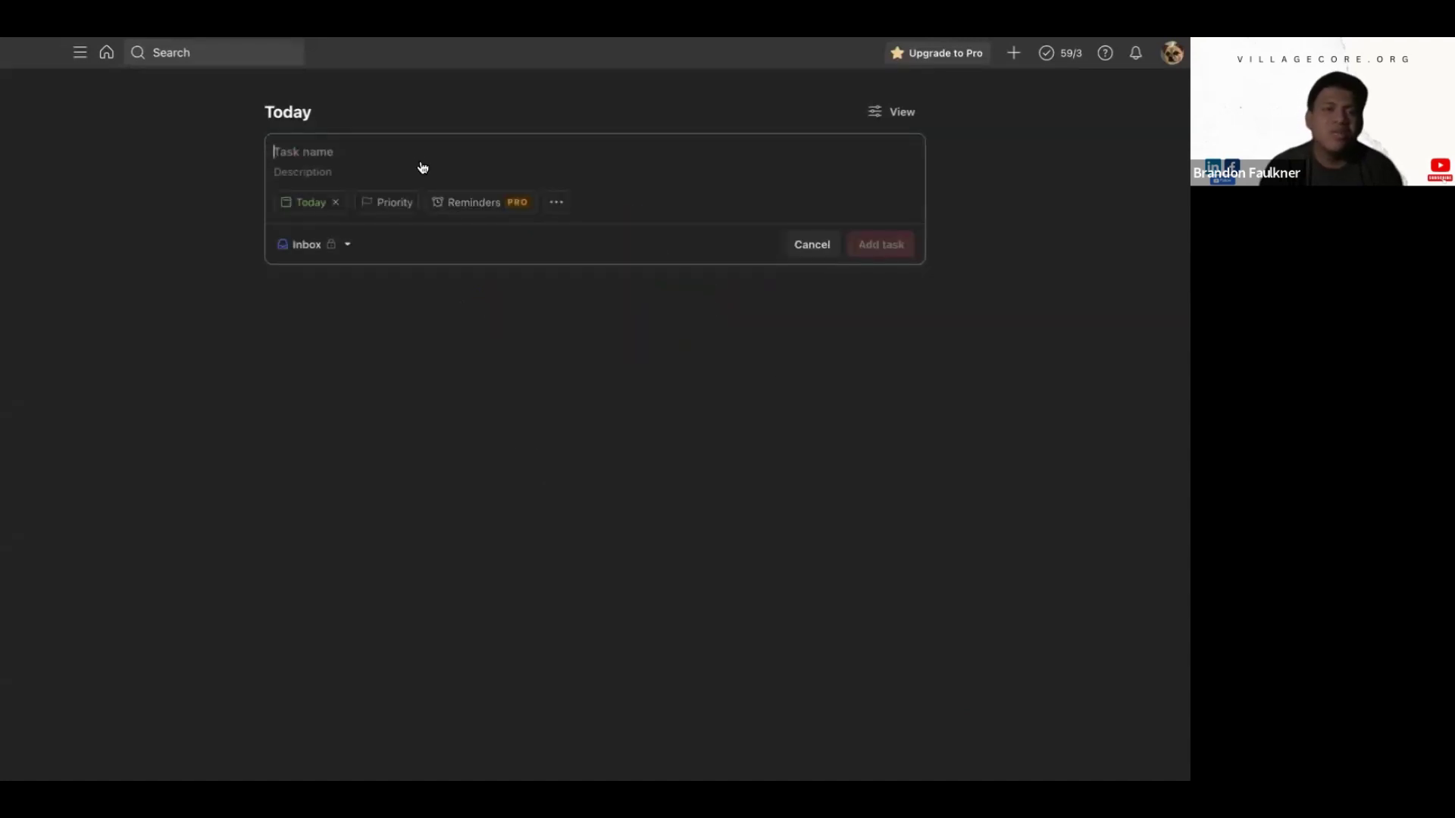
click(390, 202)
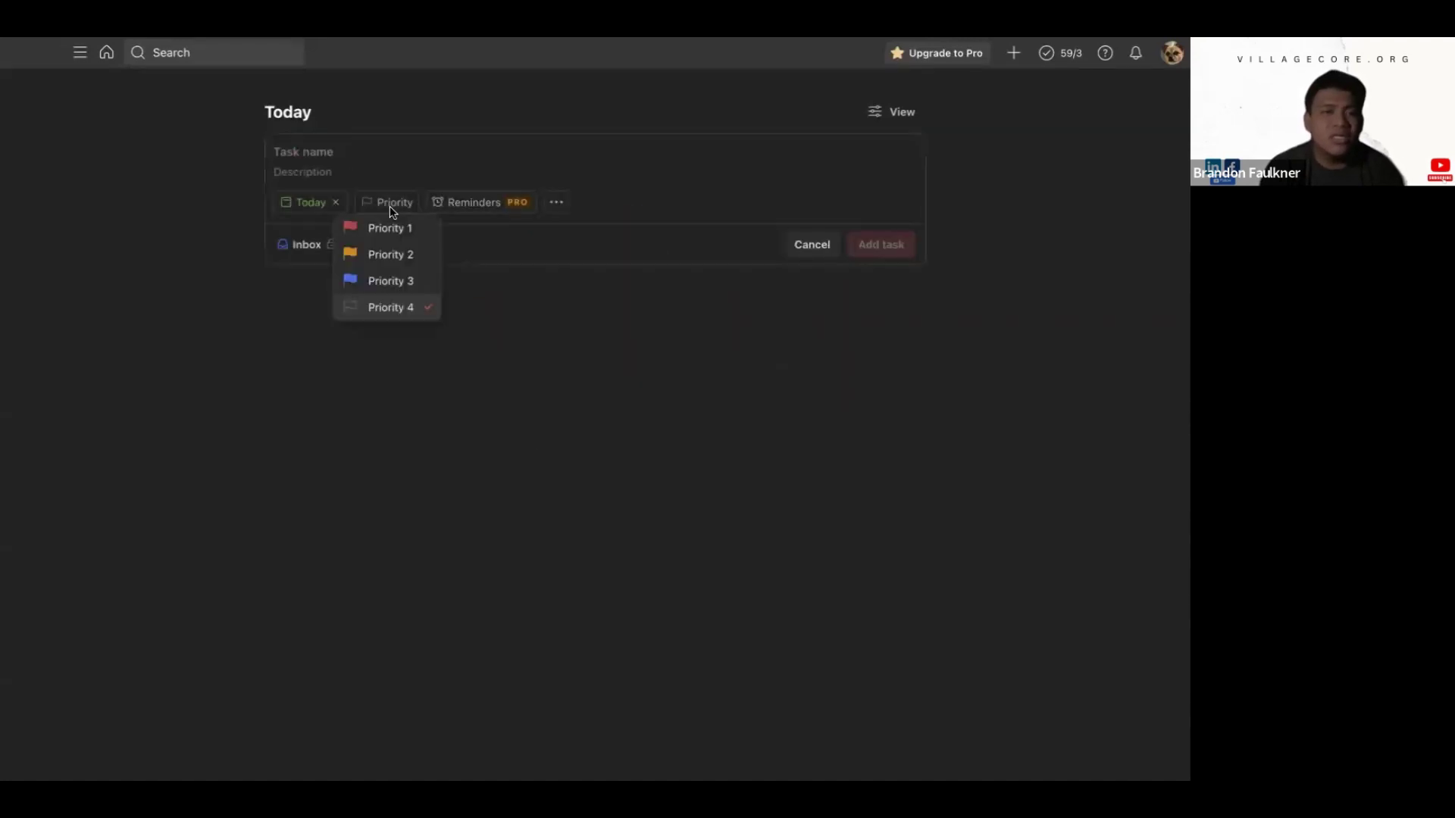
click(562, 284)
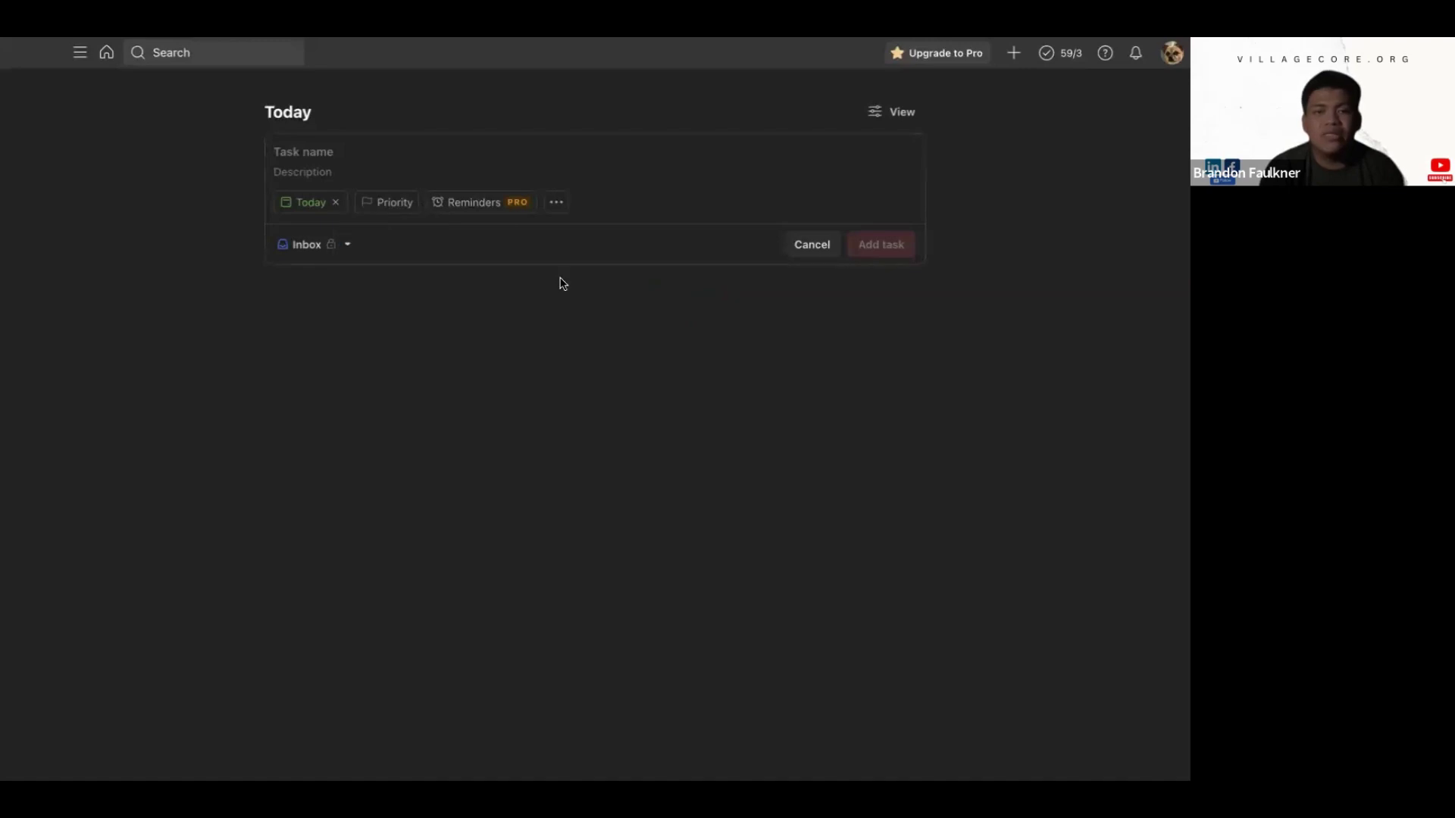
click(812, 244)
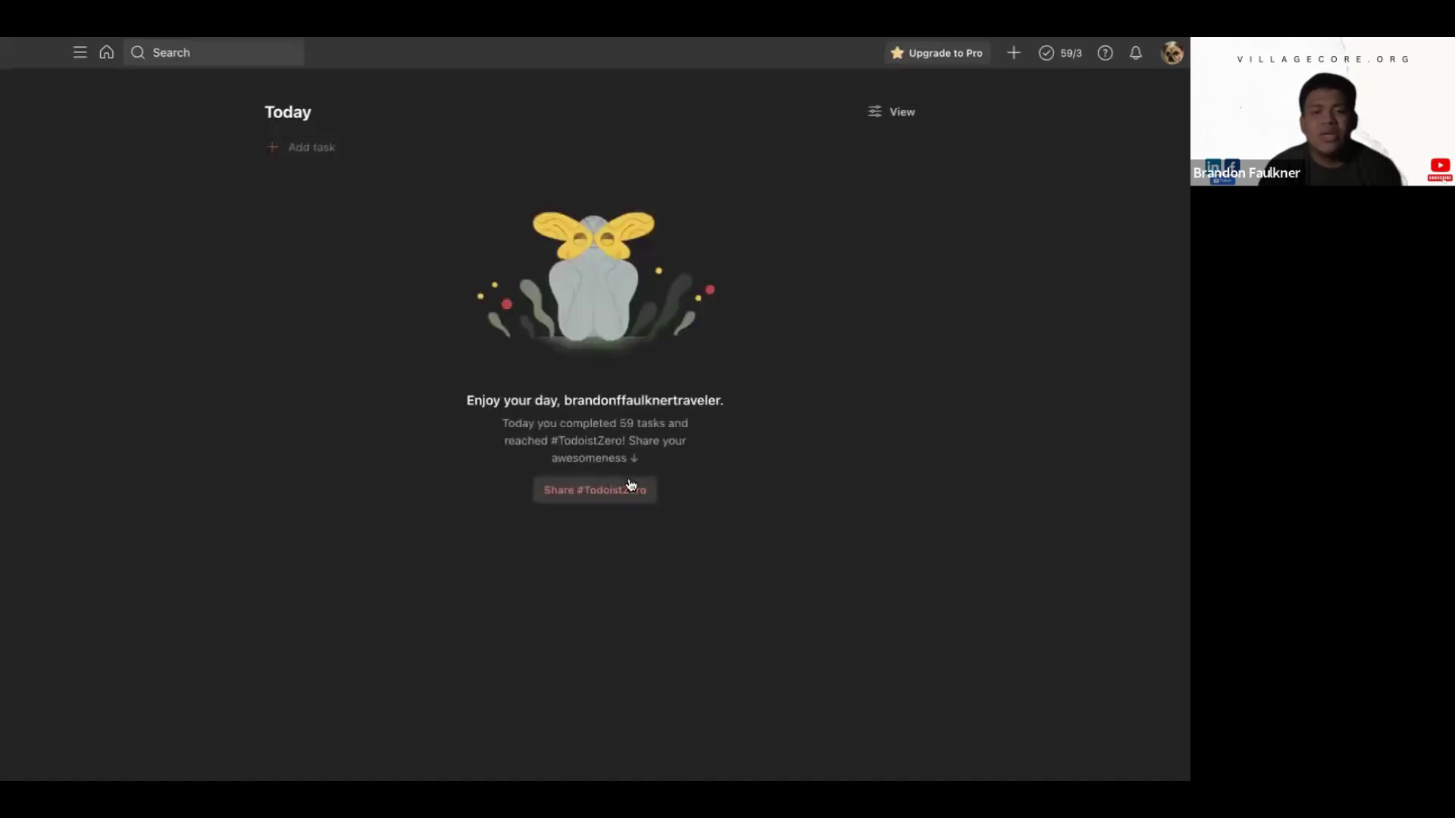
click(908, 114)
click(557, 186)
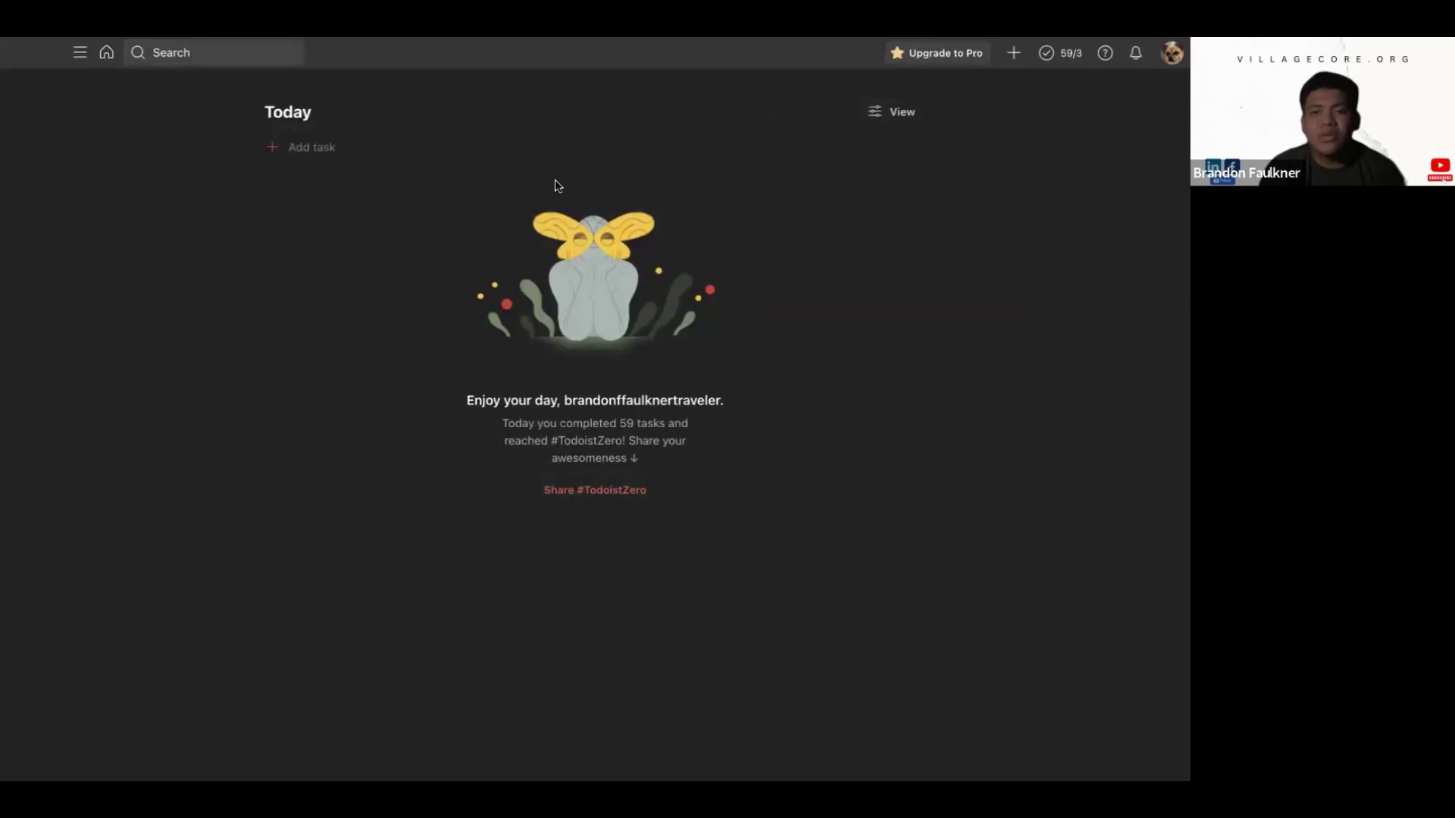
Show the sidebar, look at the Inbox and Today pages, and finish on the Inbox
click(80, 58)
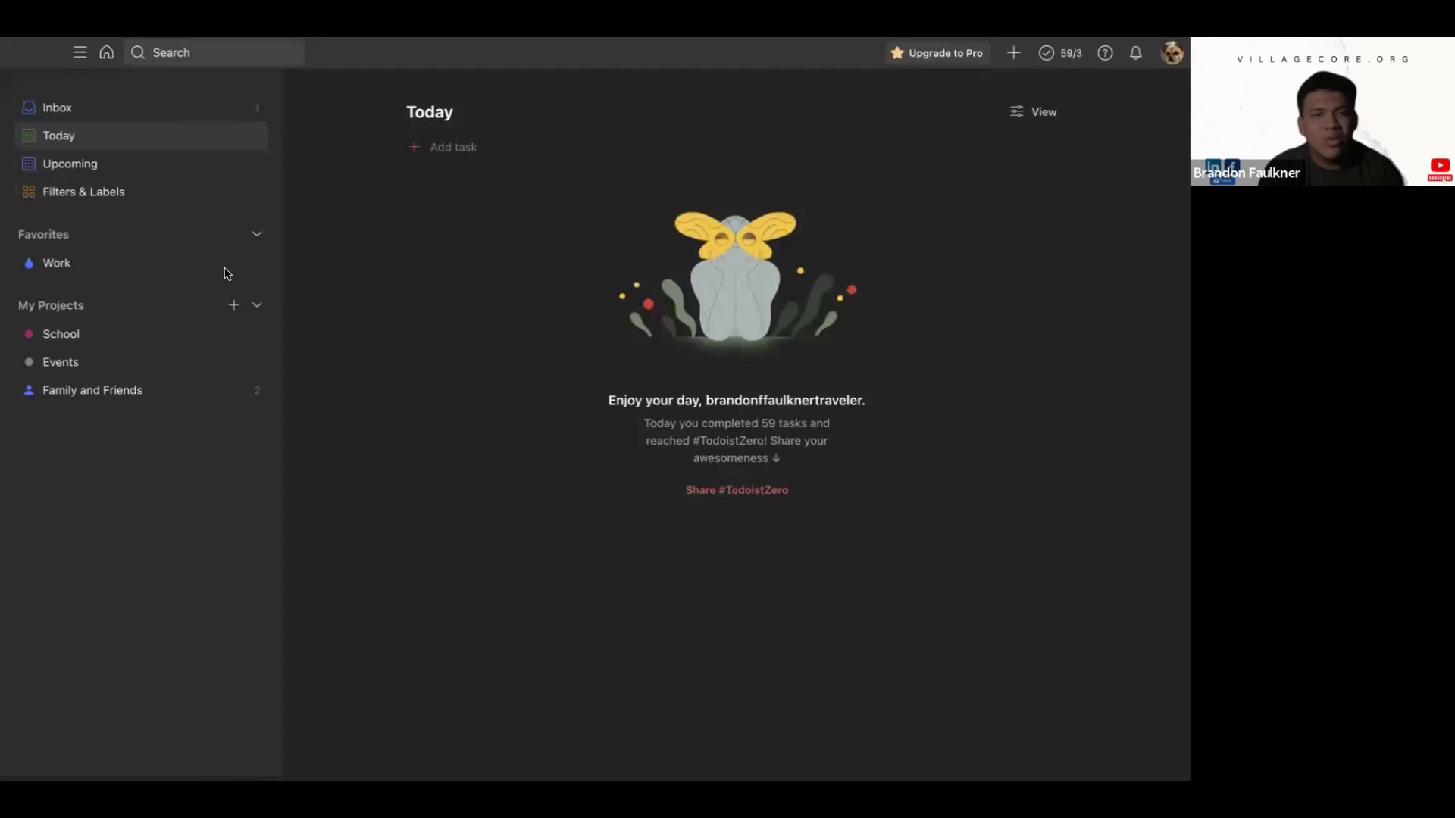
click(156, 112)
click(168, 138)
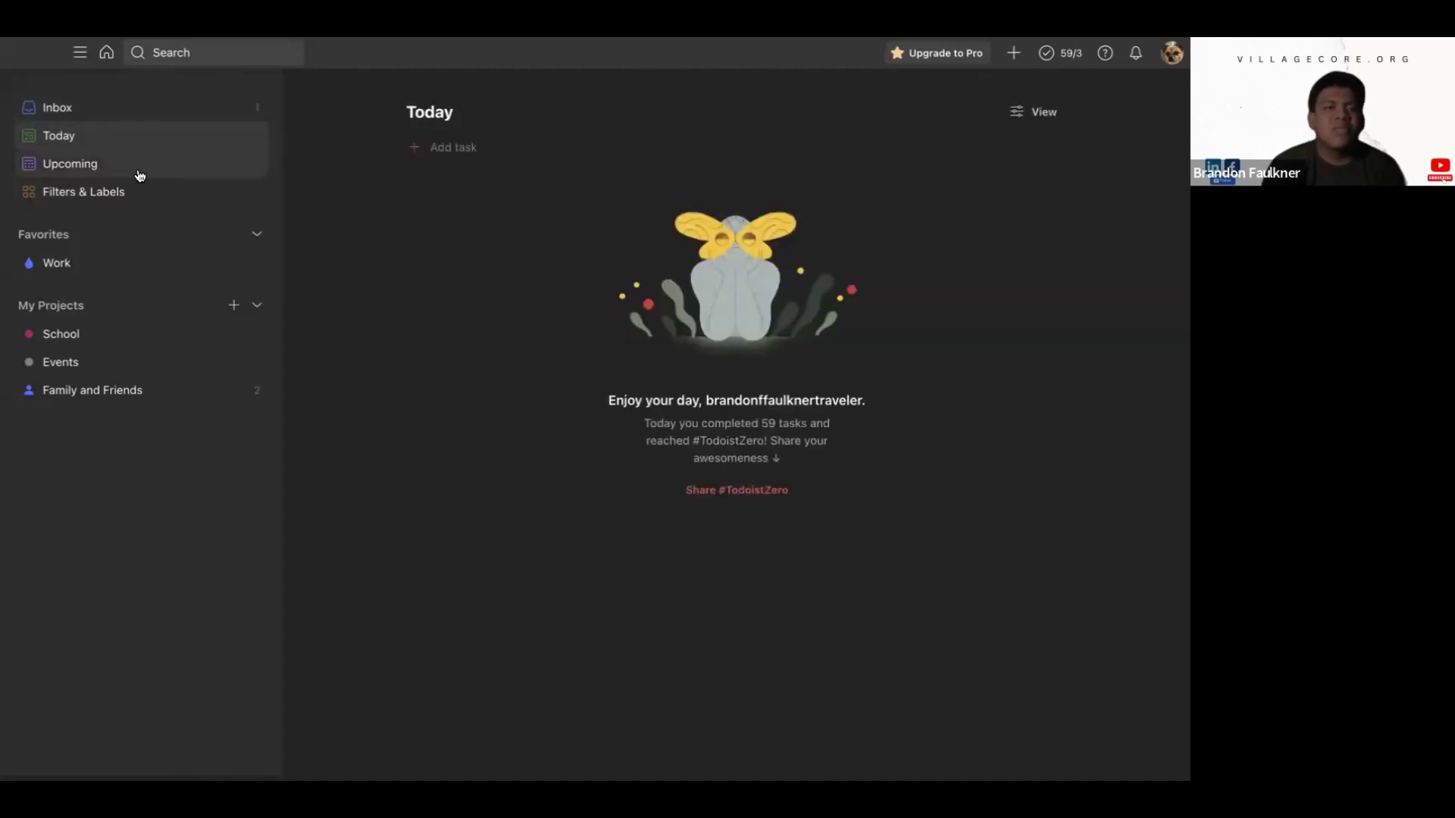
click(139, 149)
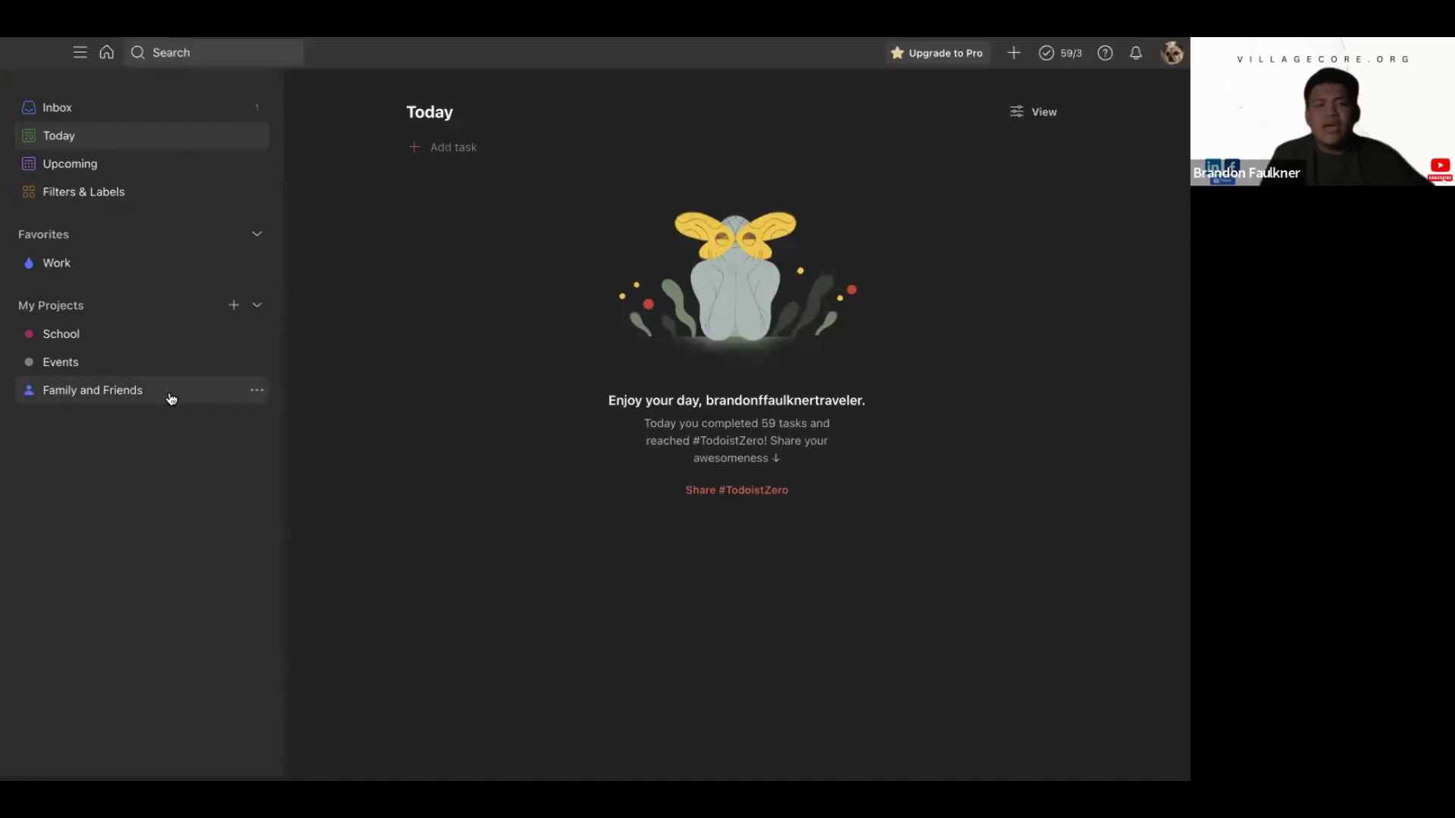
click(163, 110)
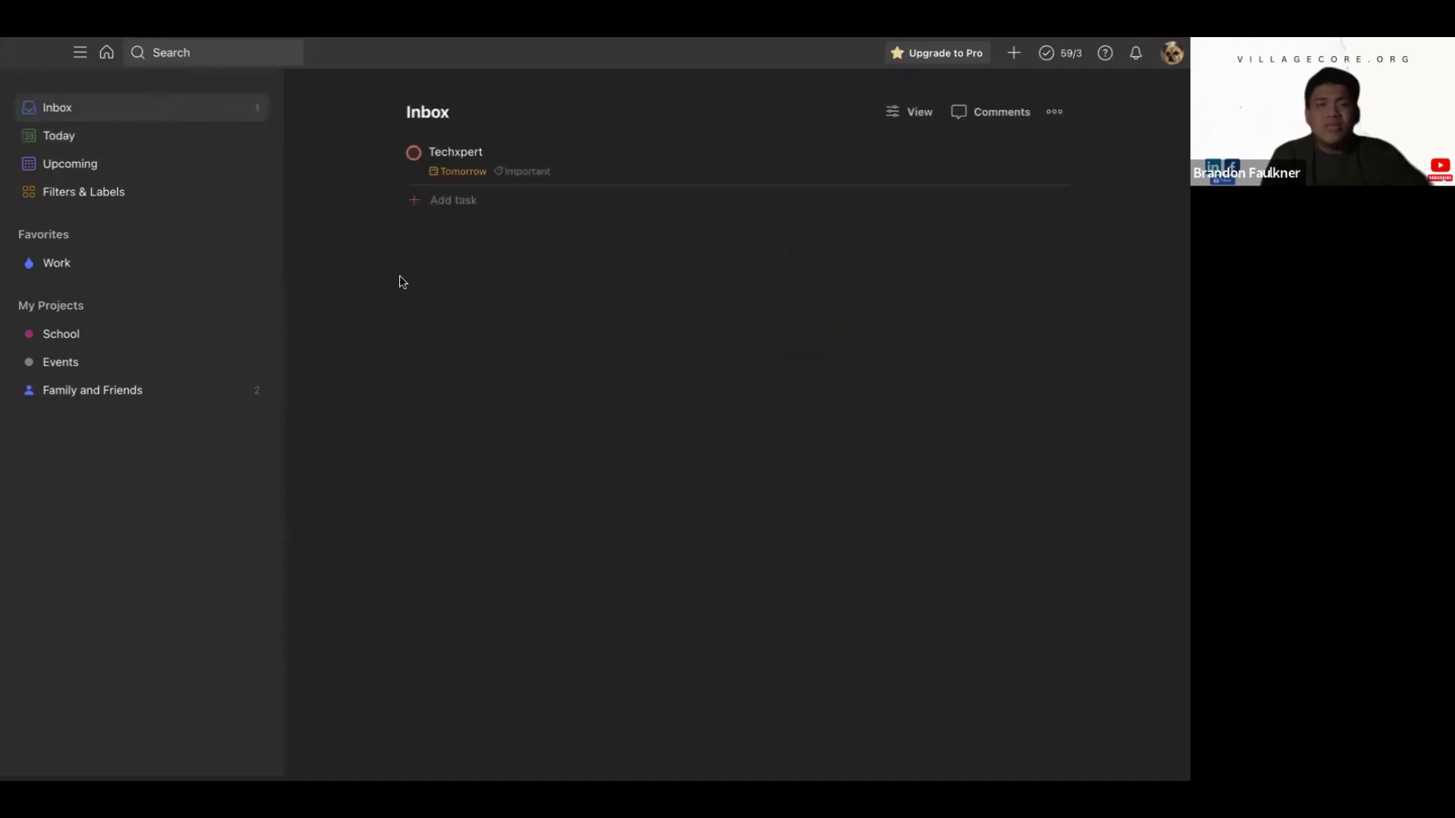